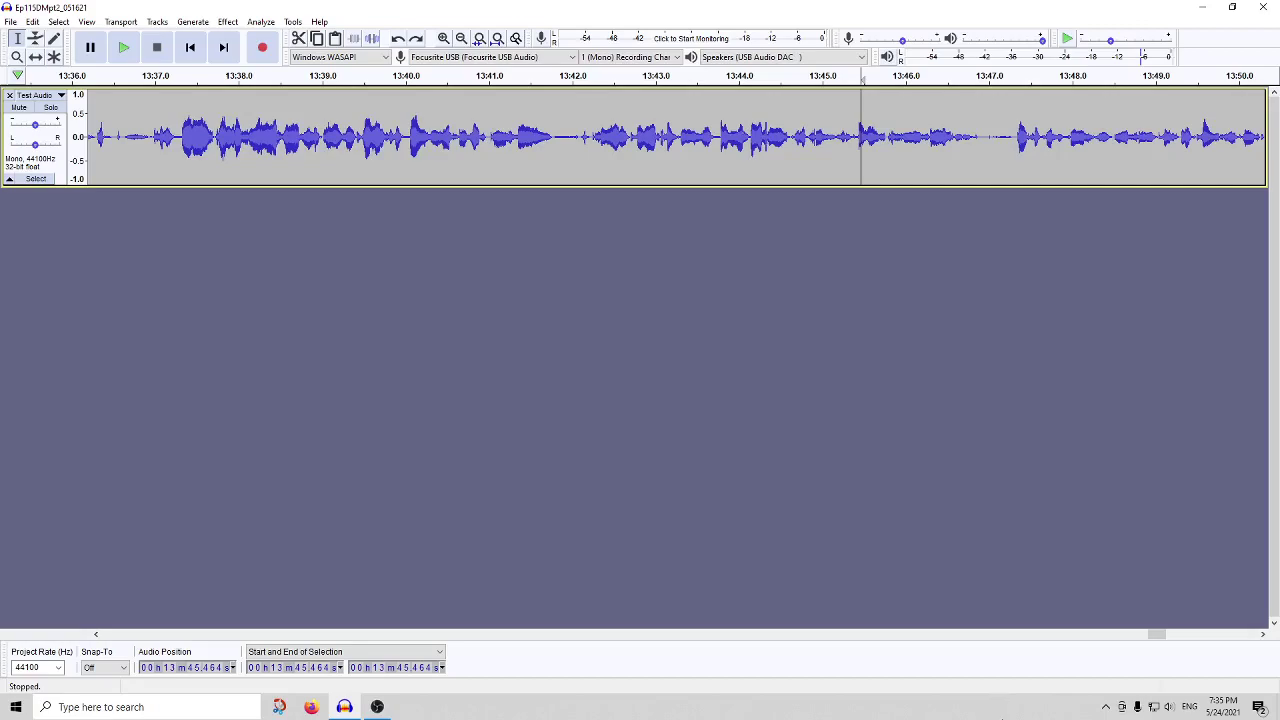
# Select most of the 'Test Audio' track and run Noise Gate with a -26 dB gate threshold.
pyautogui.moveTo(1224, 137); pyautogui.dragTo(111, 130)
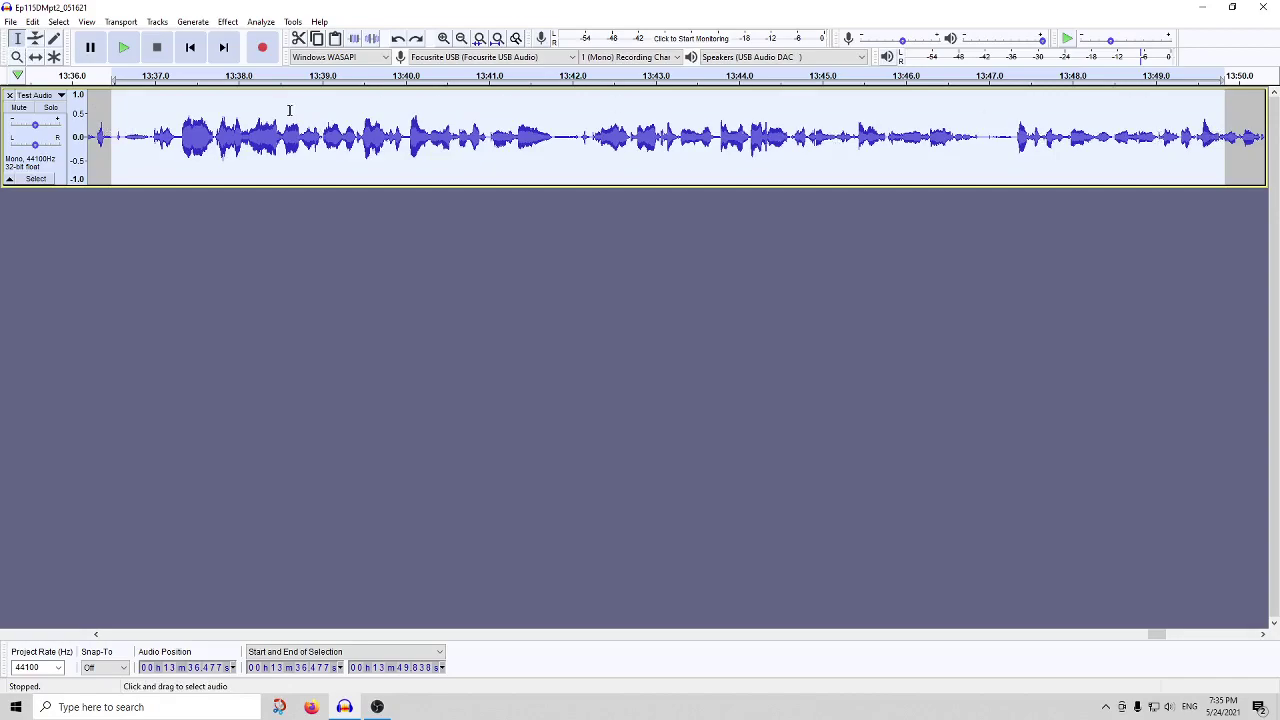
pyautogui.click(228, 21)
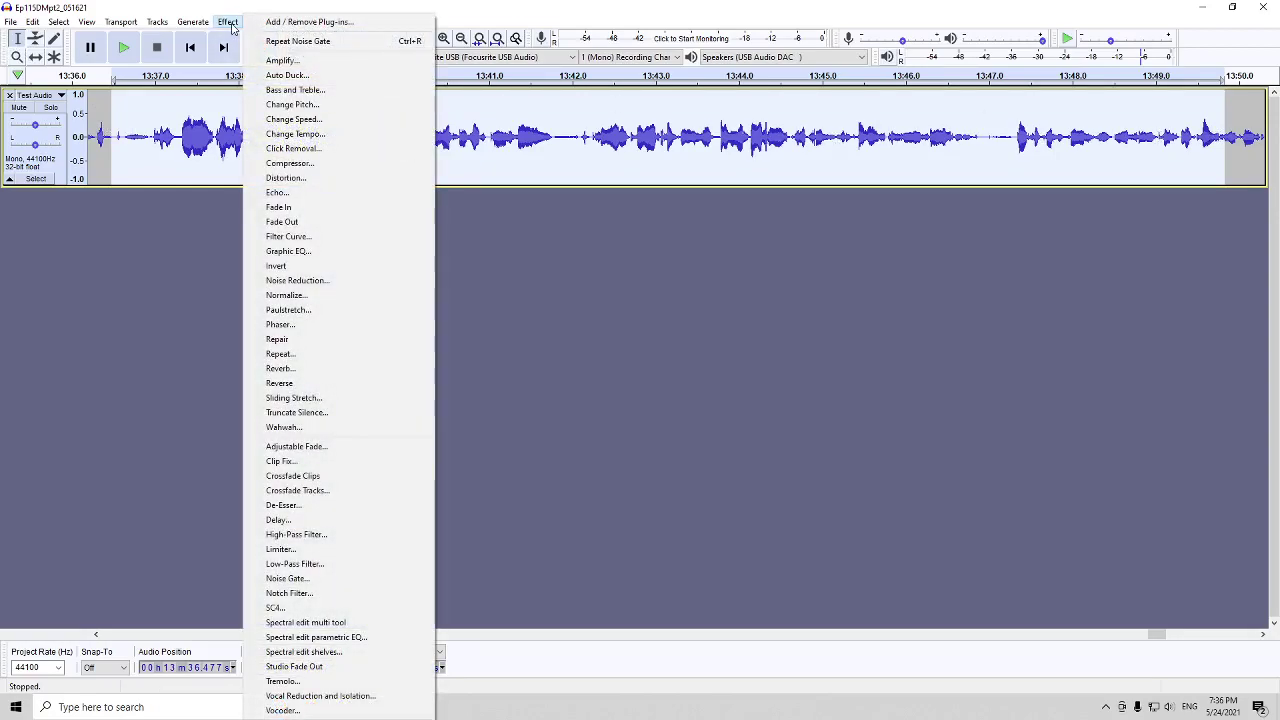
pyautogui.click(305, 580)
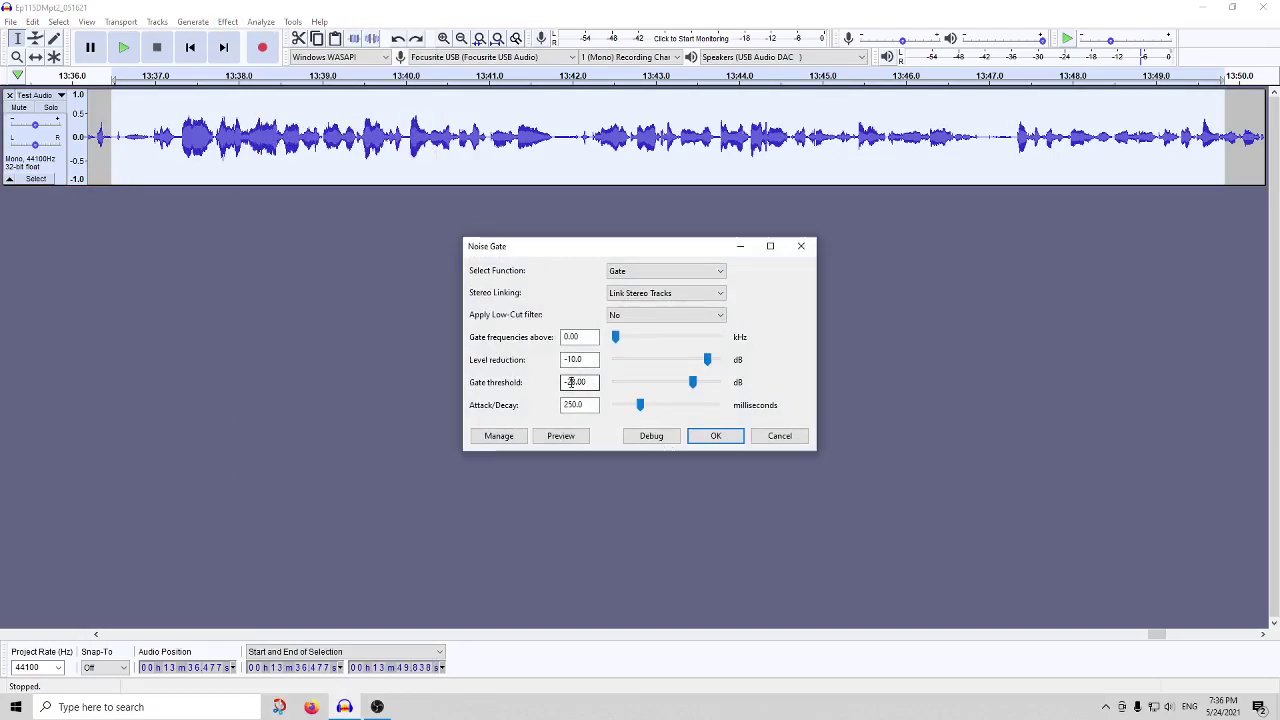
pyautogui.moveTo(570, 382); pyautogui.dragTo(608, 379)
pyautogui.write('26')
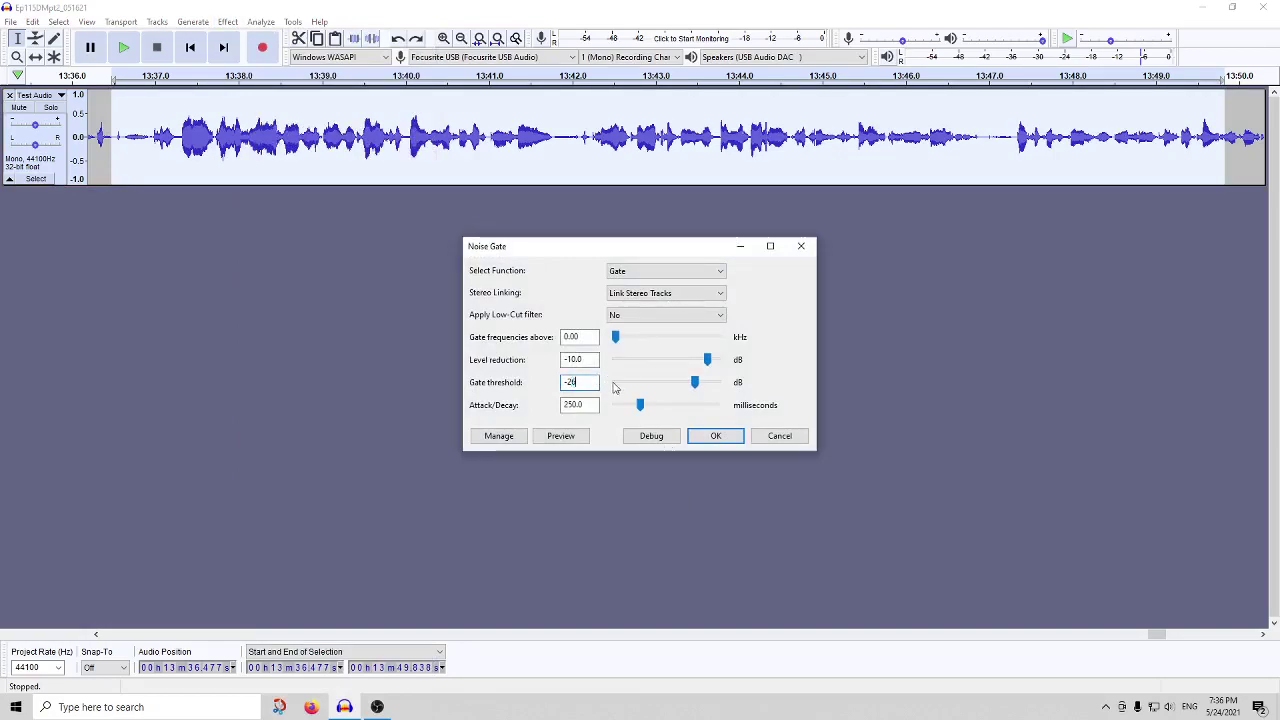
pyautogui.click(716, 437)
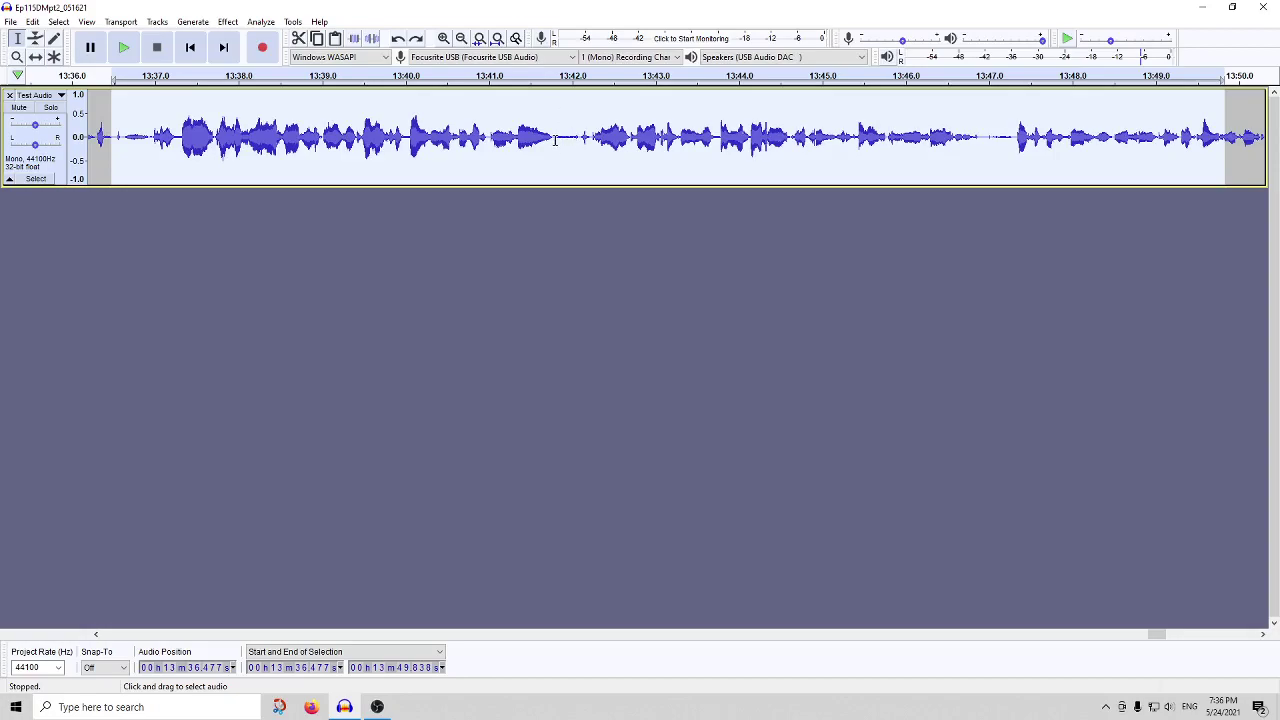
pyautogui.moveTo(553, 136)
pyautogui.mouseDown()
pyautogui.moveTo(514, 140)
pyautogui.moveTo(580, 138)
pyautogui.moveTo(554, 140)
pyautogui.mouseUp()
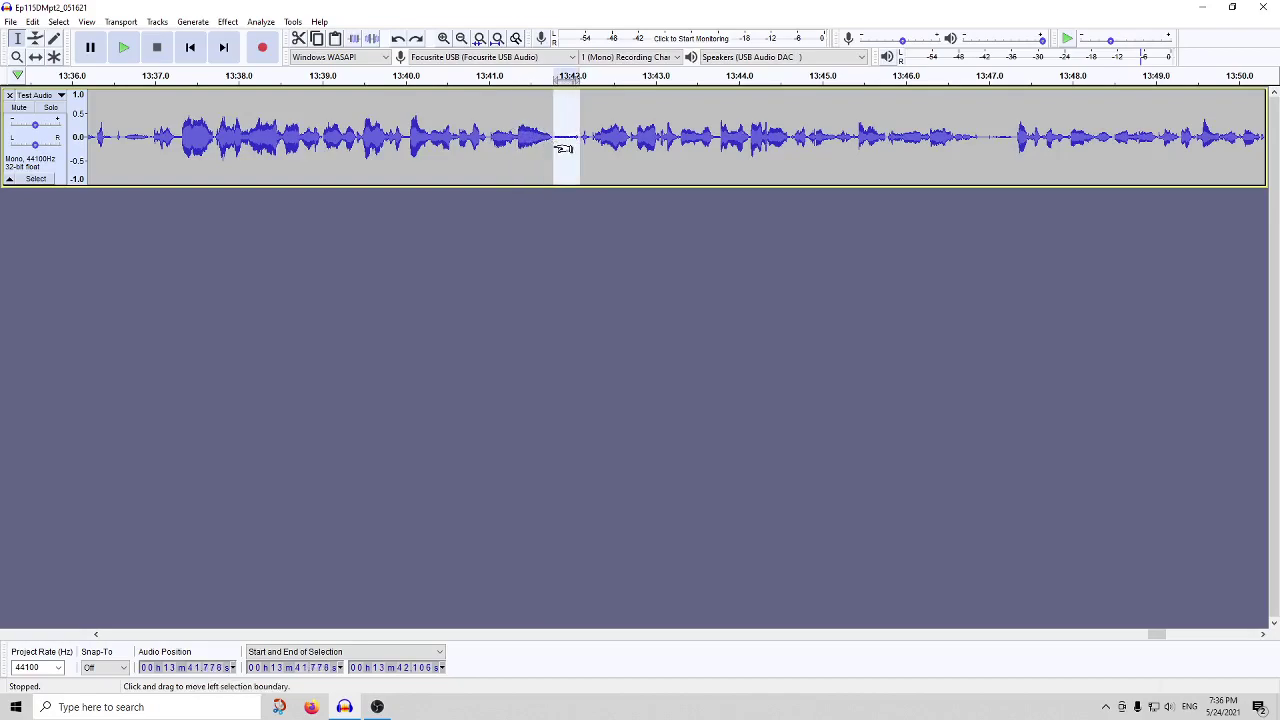
pyautogui.hotkey('ctrl', 'l')
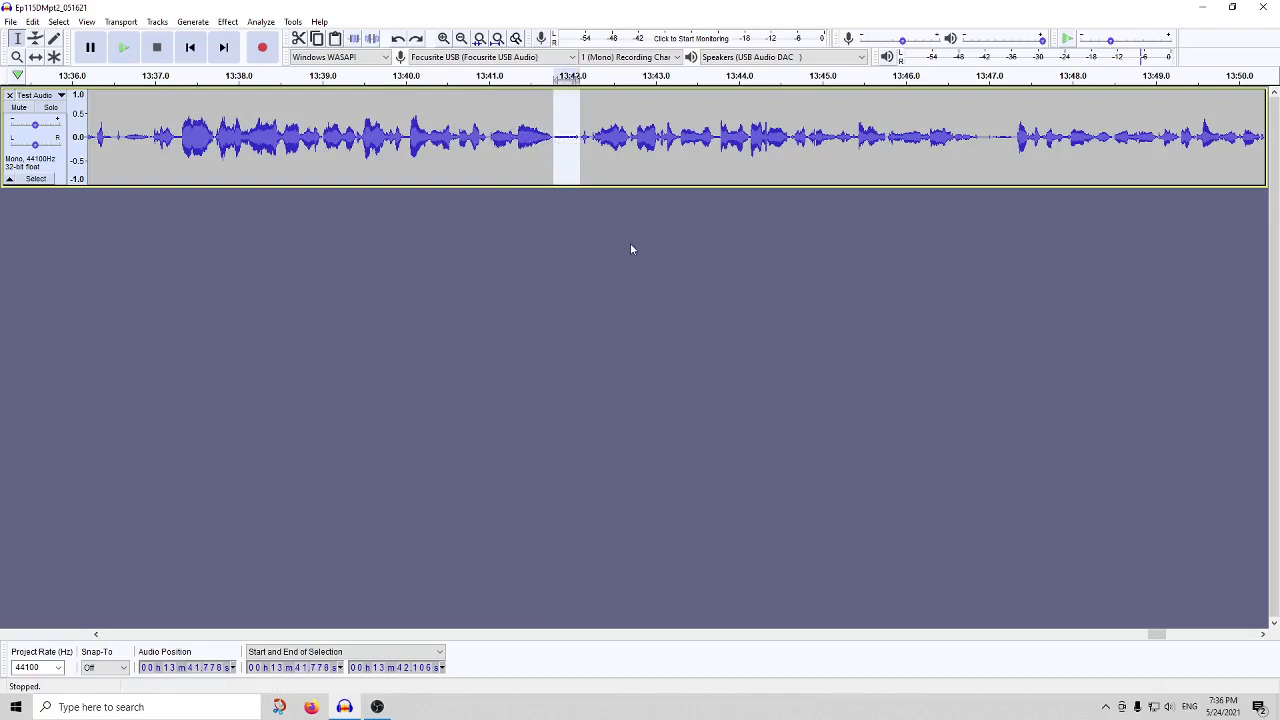
pyautogui.hotkey('ctrl', 'a')
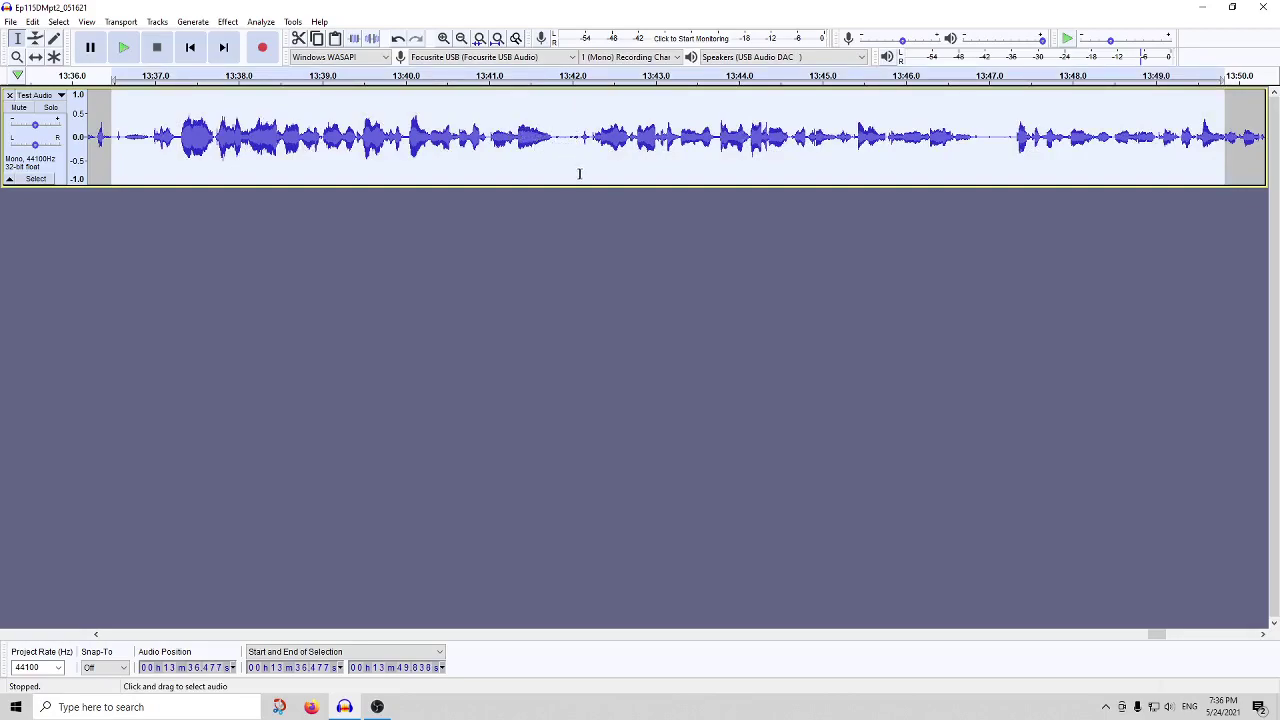
pyautogui.moveTo(588, 164); pyautogui.dragTo(556, 160)
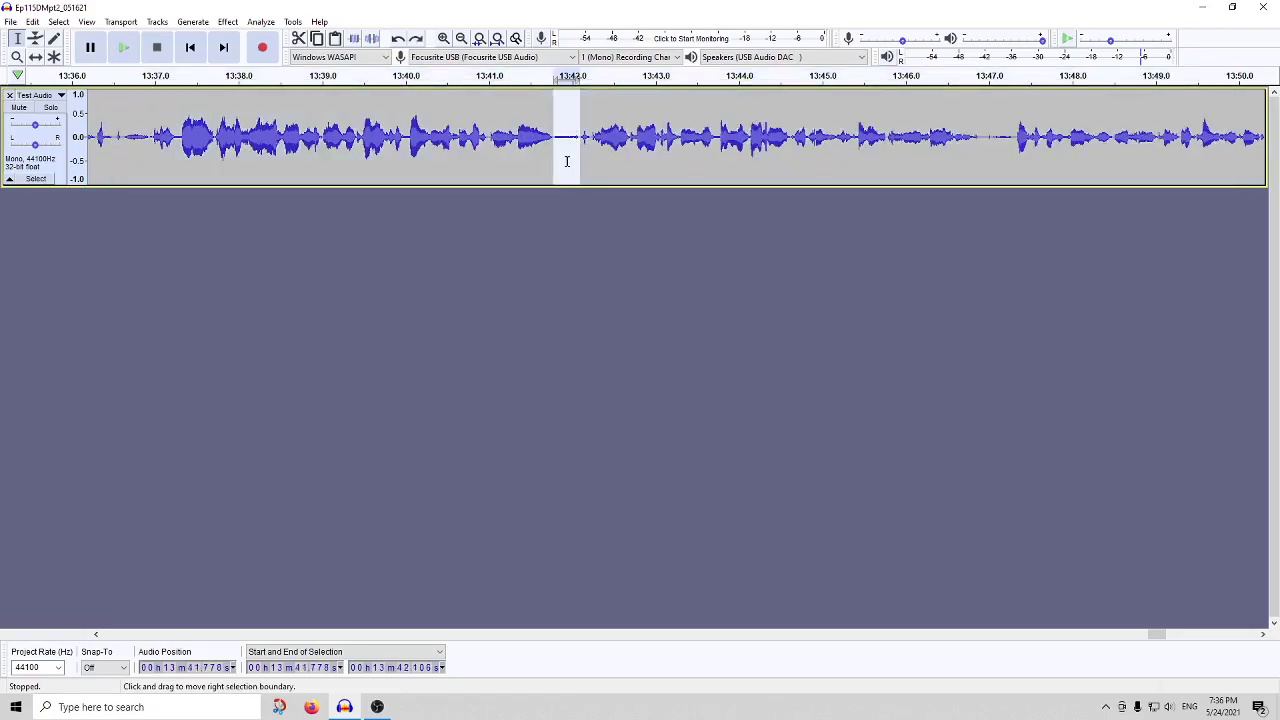
pyautogui.click(526, 155)
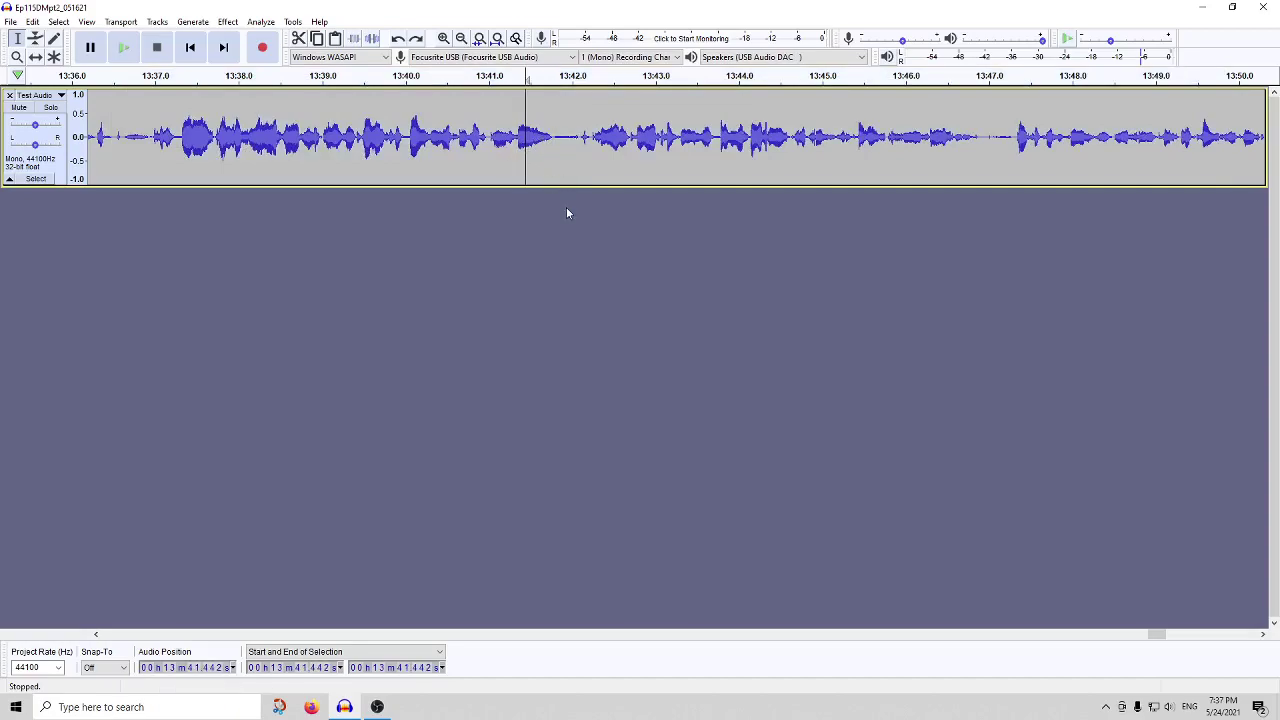
pyautogui.hotkey('ctrl', 'a')
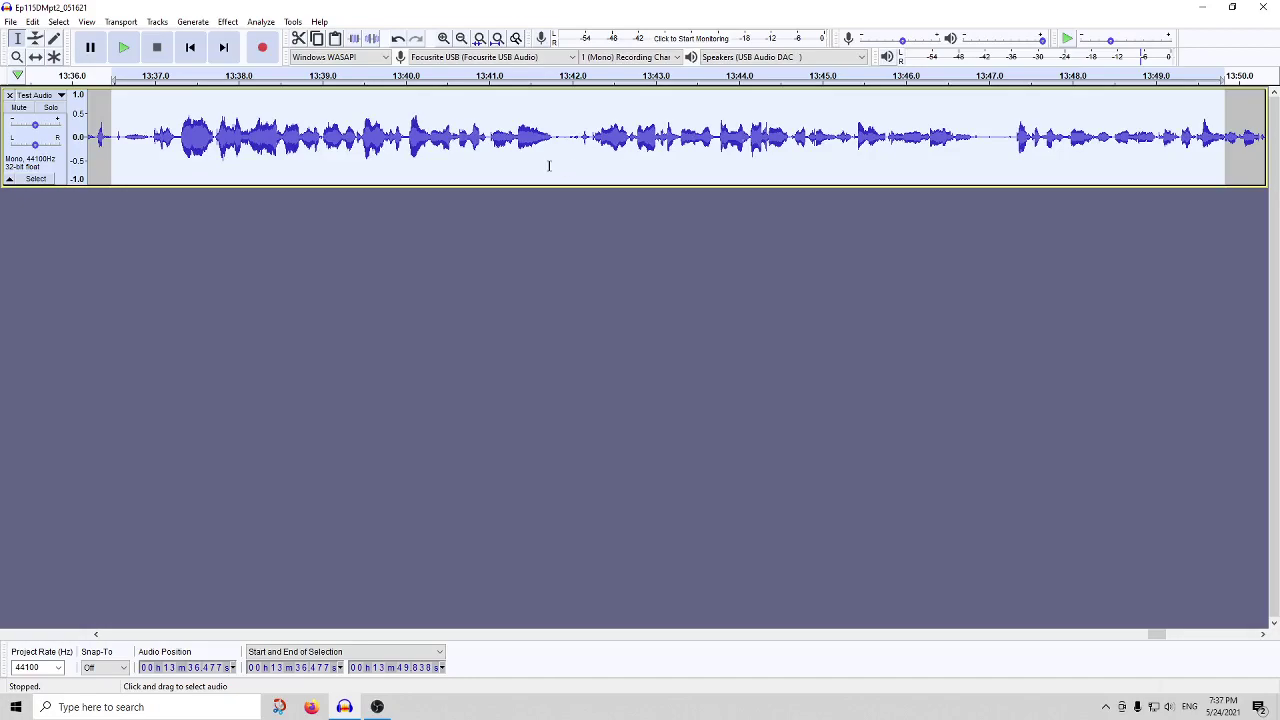
pyautogui.click(546, 167)
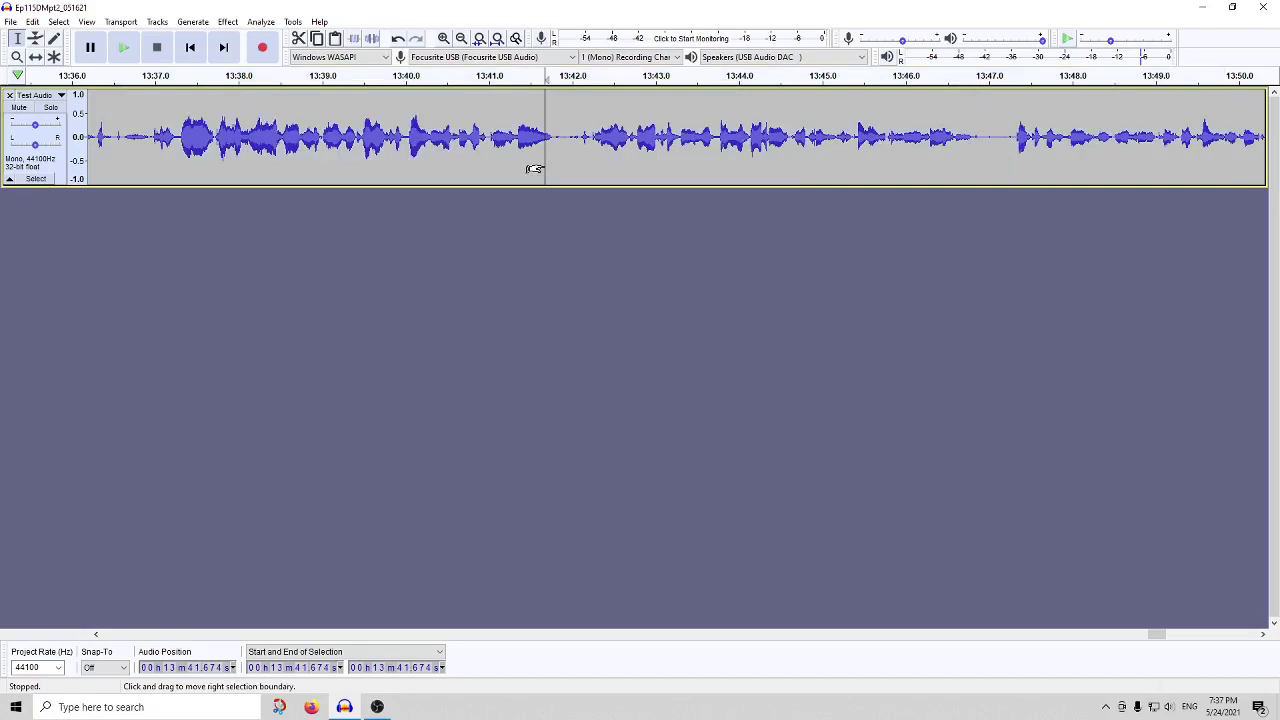
pyautogui.click(527, 168)
pyautogui.click(455, 76)
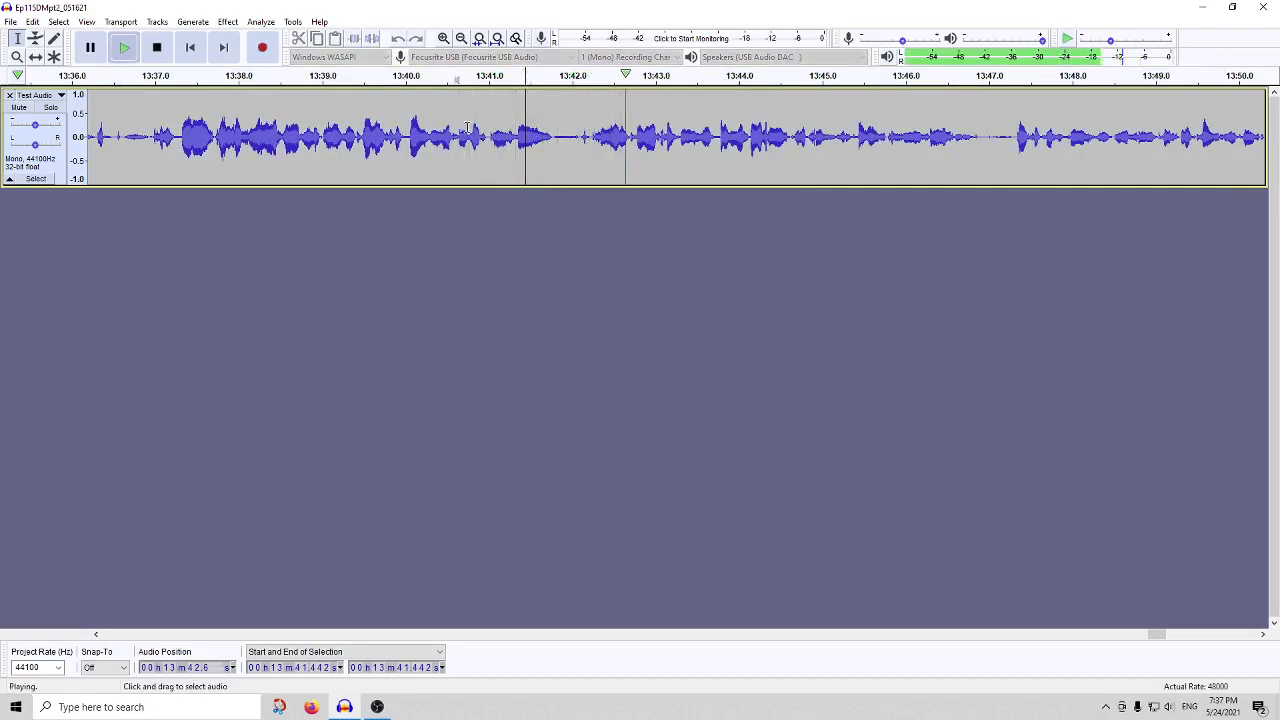
pyautogui.click(157, 47)
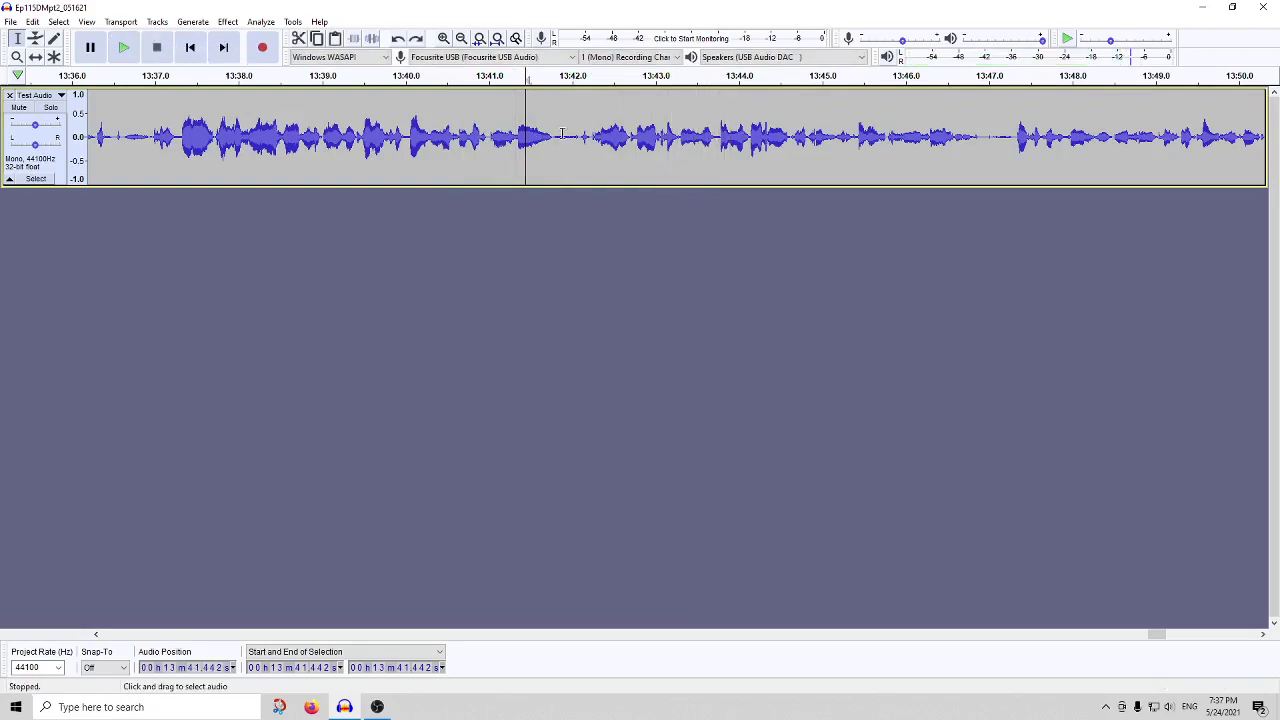
pyautogui.click(471, 74)
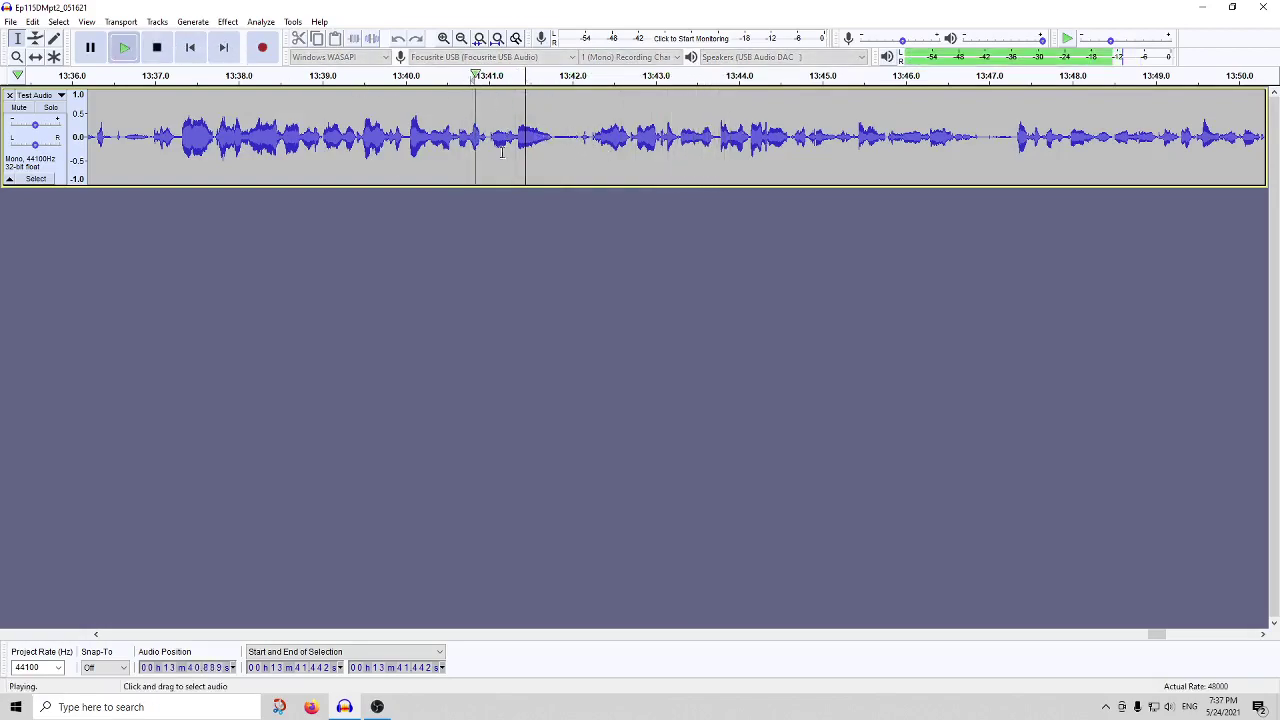
pyautogui.click(166, 48)
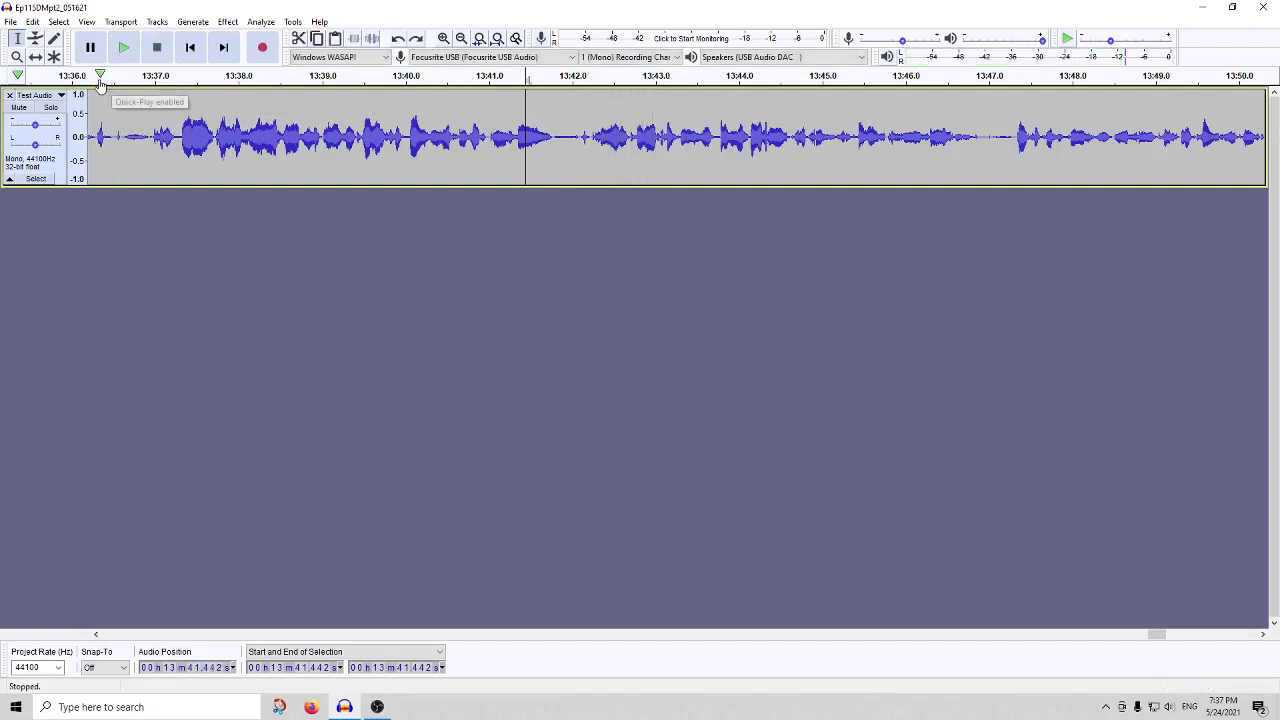
pyautogui.click(100, 82)
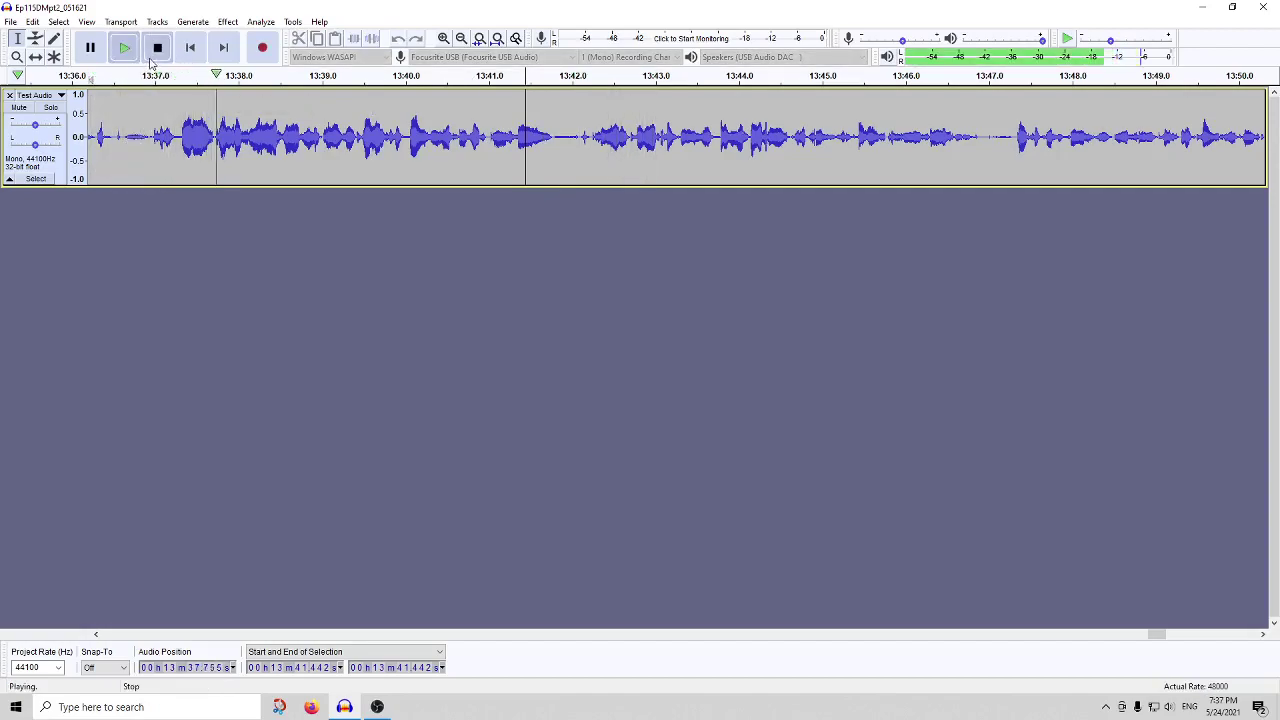
pyautogui.press('space')
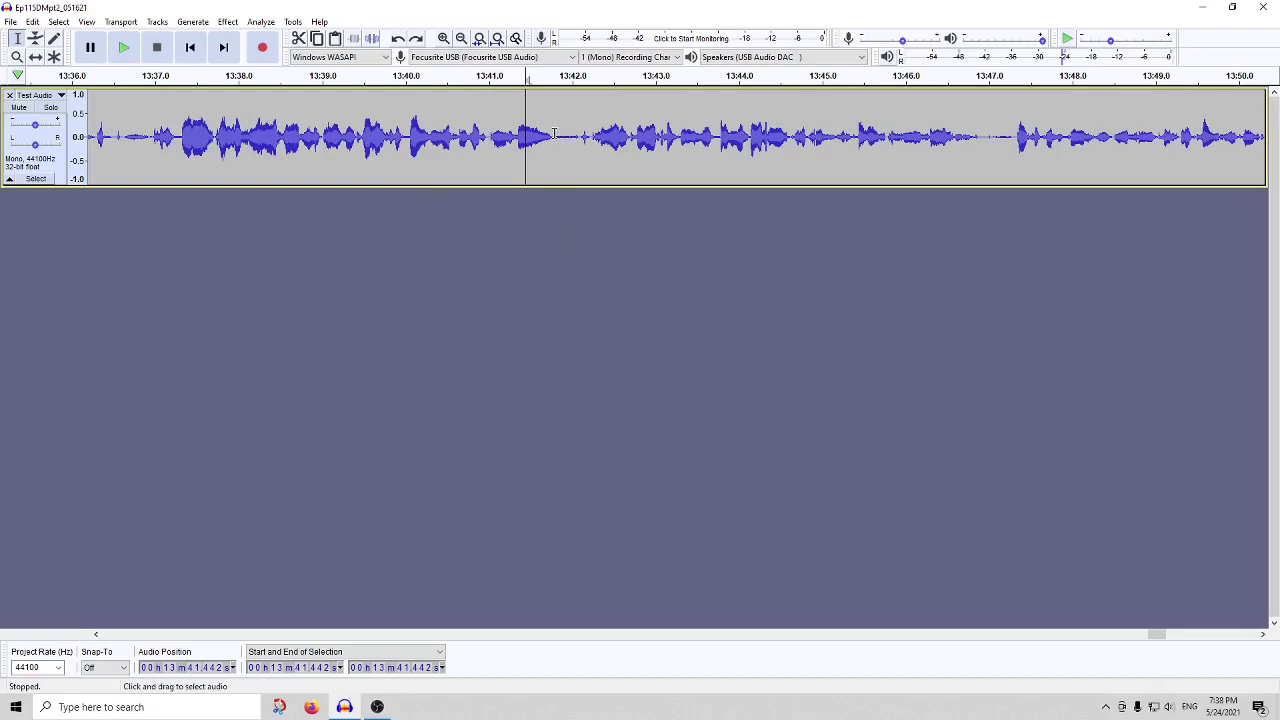
# Select the short flat gap around 13:41.77–13:42.10 in the waveform.
pyautogui.moveTo(554, 136); pyautogui.dragTo(578, 142)
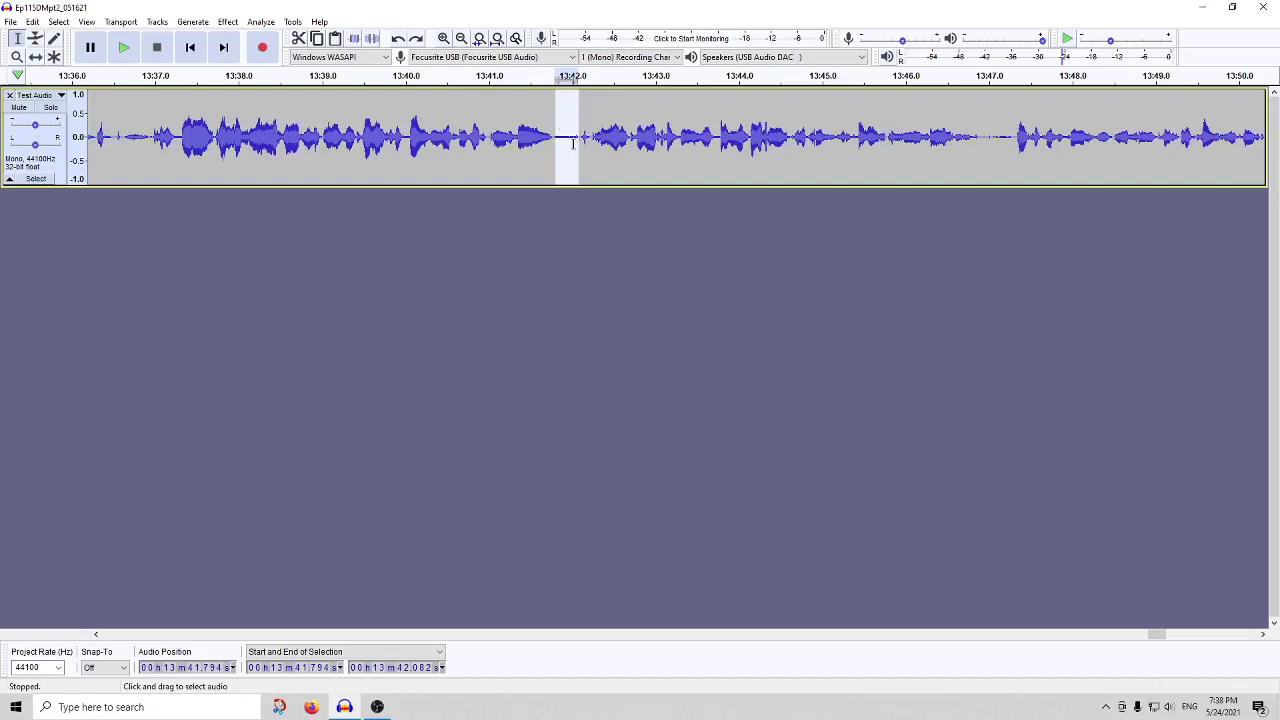
pyautogui.moveTo(580, 142); pyautogui.dragTo(552, 143)
# Narrow the selection to just the pause, from 41.802 to 42.058.
pyautogui.moveTo(576, 130); pyautogui.dragTo(558, 132)
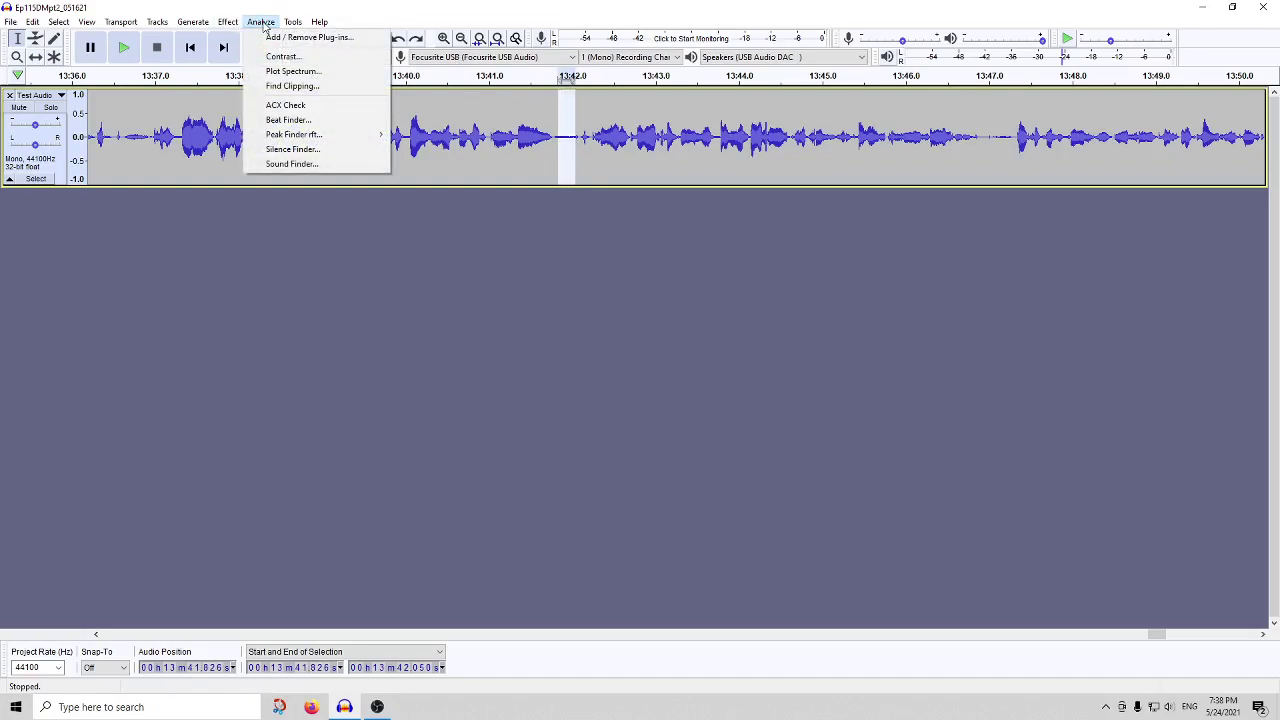
pyautogui.moveTo(301, 136)
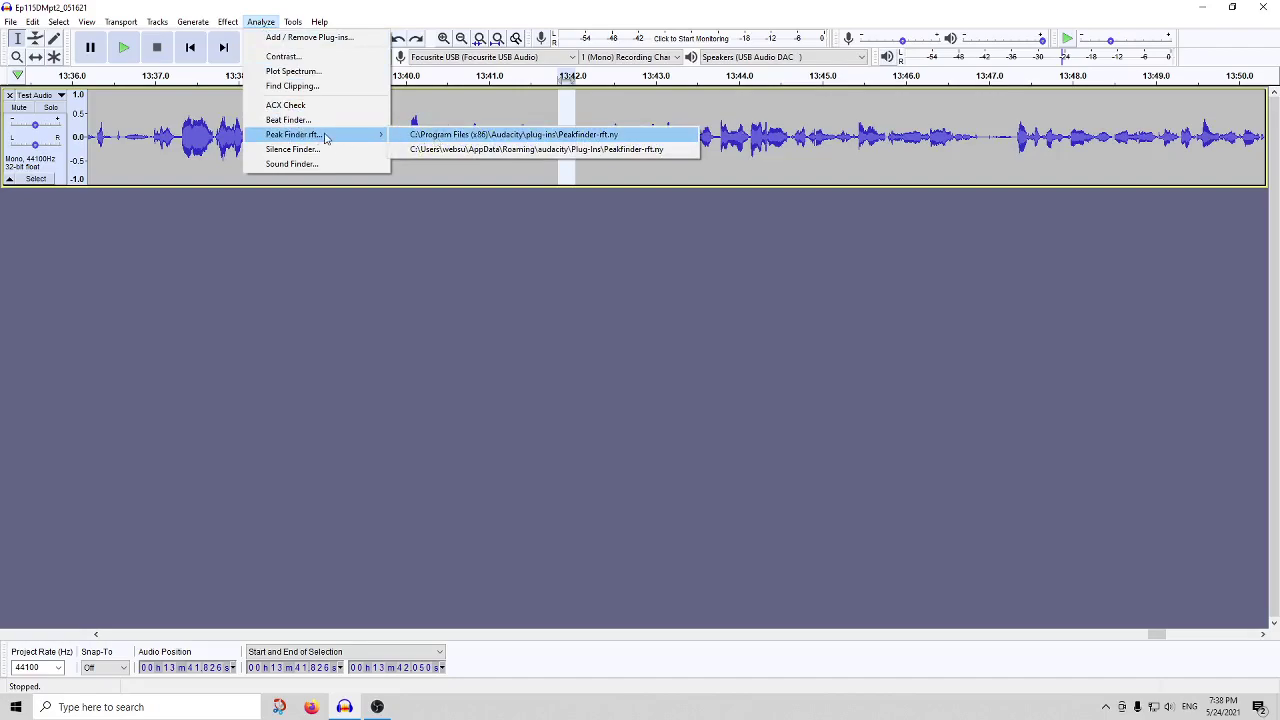
pyautogui.click(466, 220)
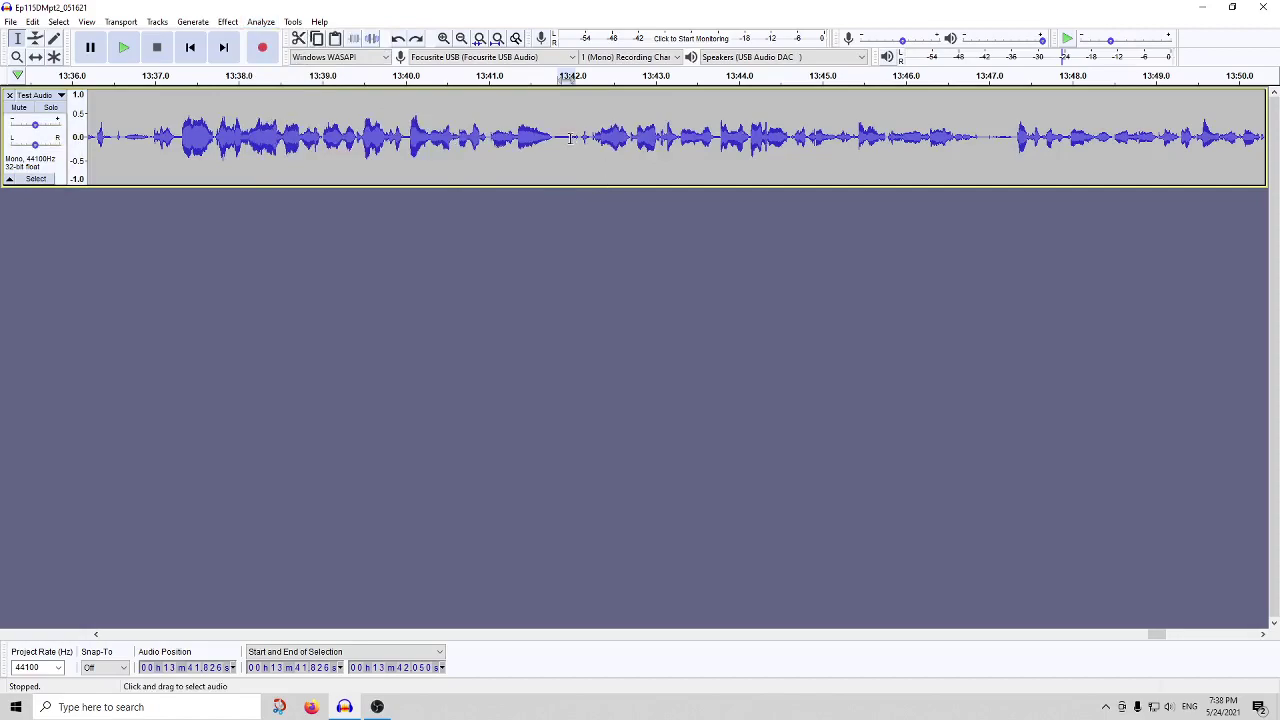
pyautogui.moveTo(576, 139); pyautogui.dragTo(556, 150)
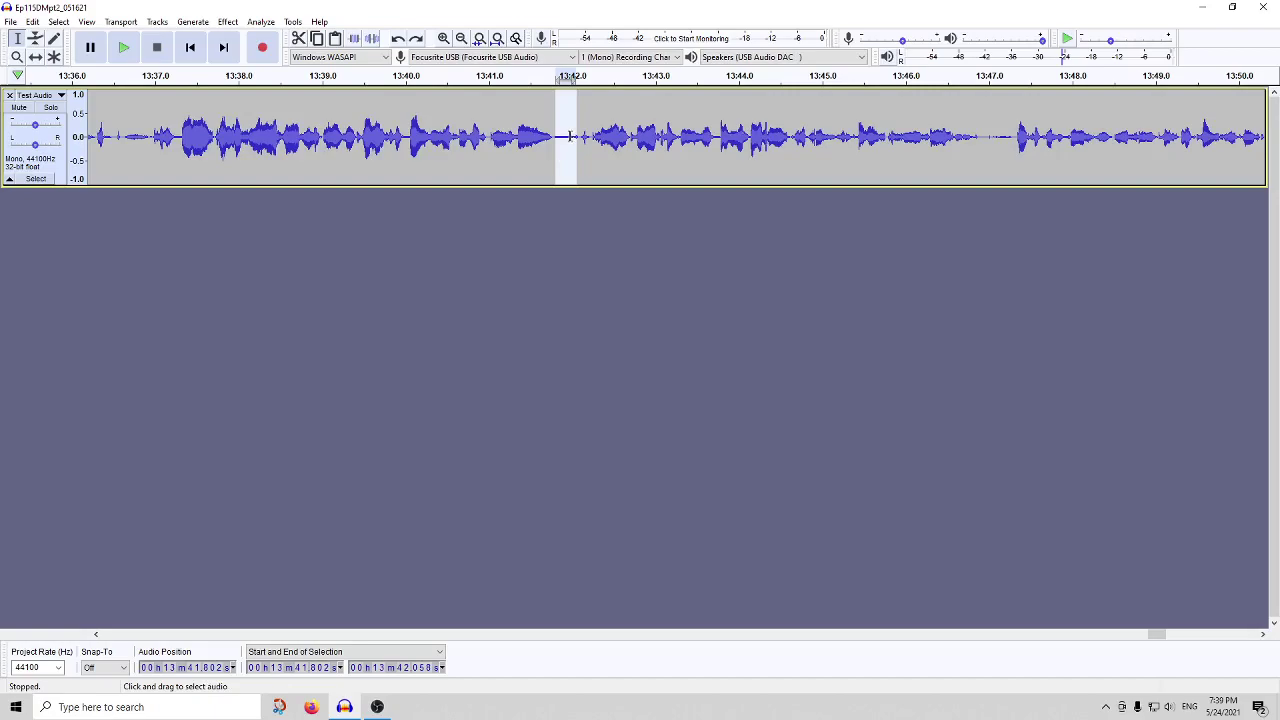
# Run Peak Finder on the pause, read the -31.7064 dB peak, then remove the label track.
pyautogui.click(261, 21)
pyautogui.moveTo(323, 134)
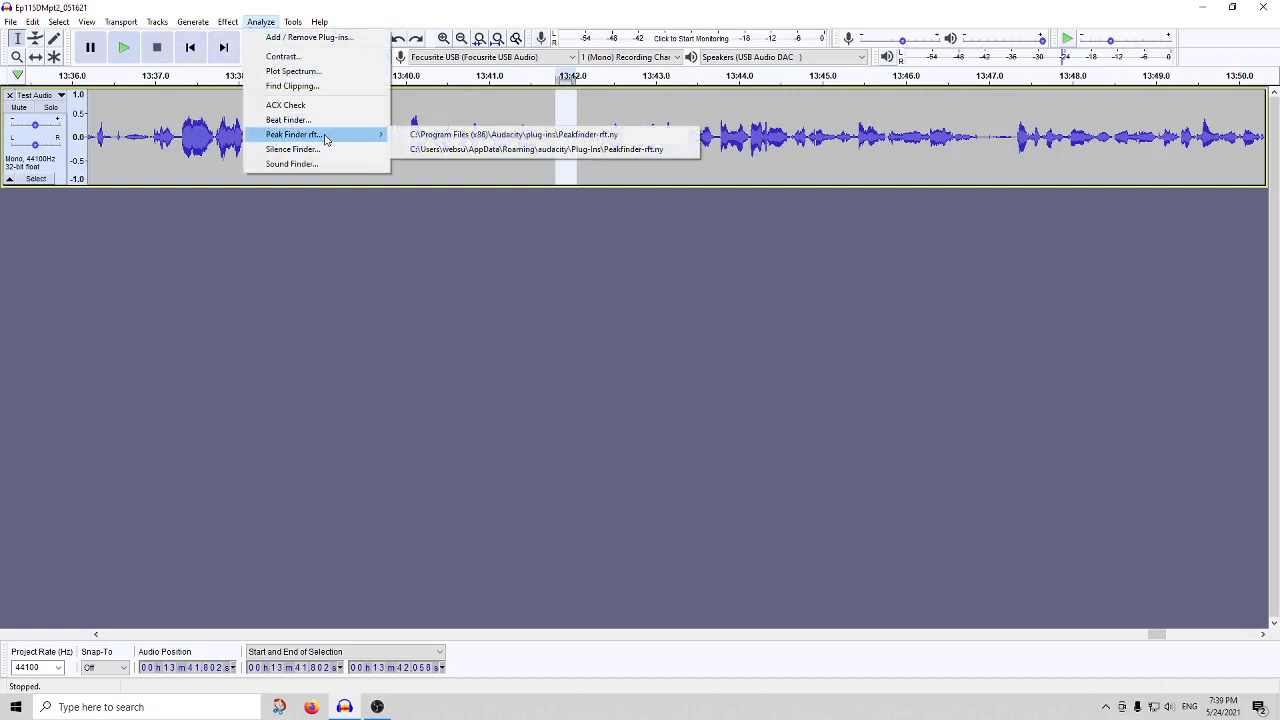
pyautogui.click(518, 136)
pyautogui.click(689, 386)
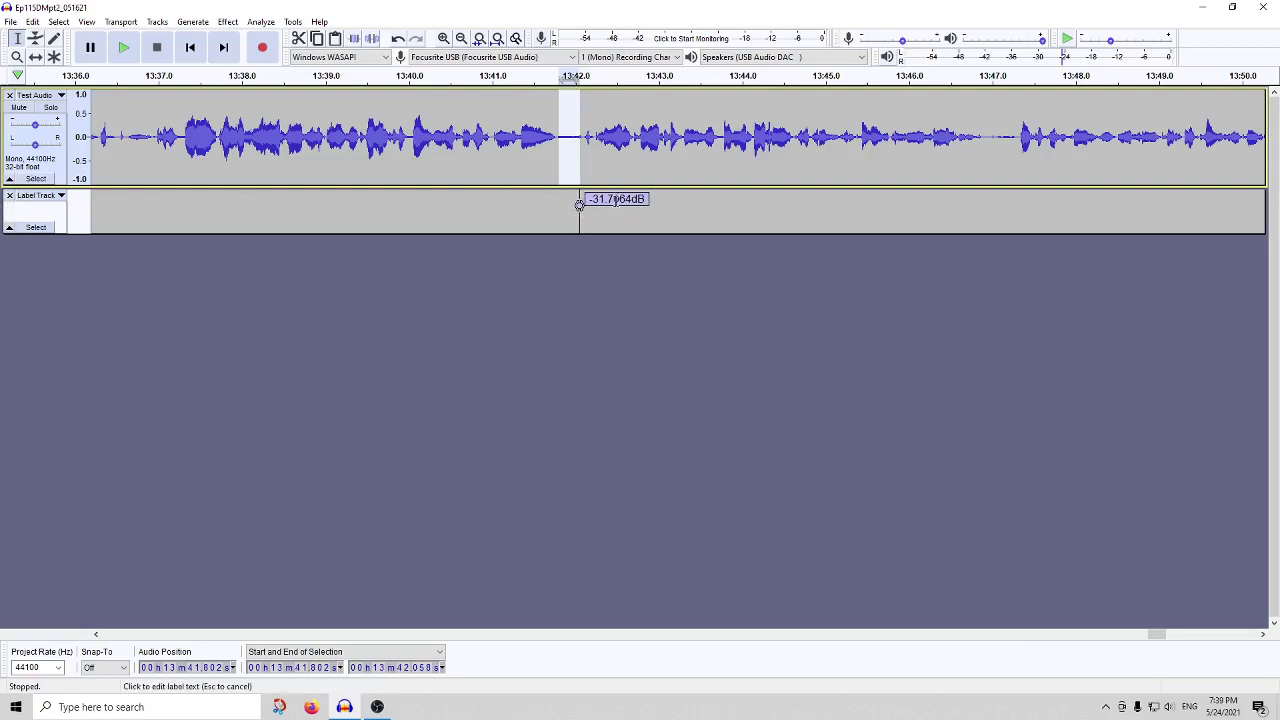
pyautogui.click(579, 205)
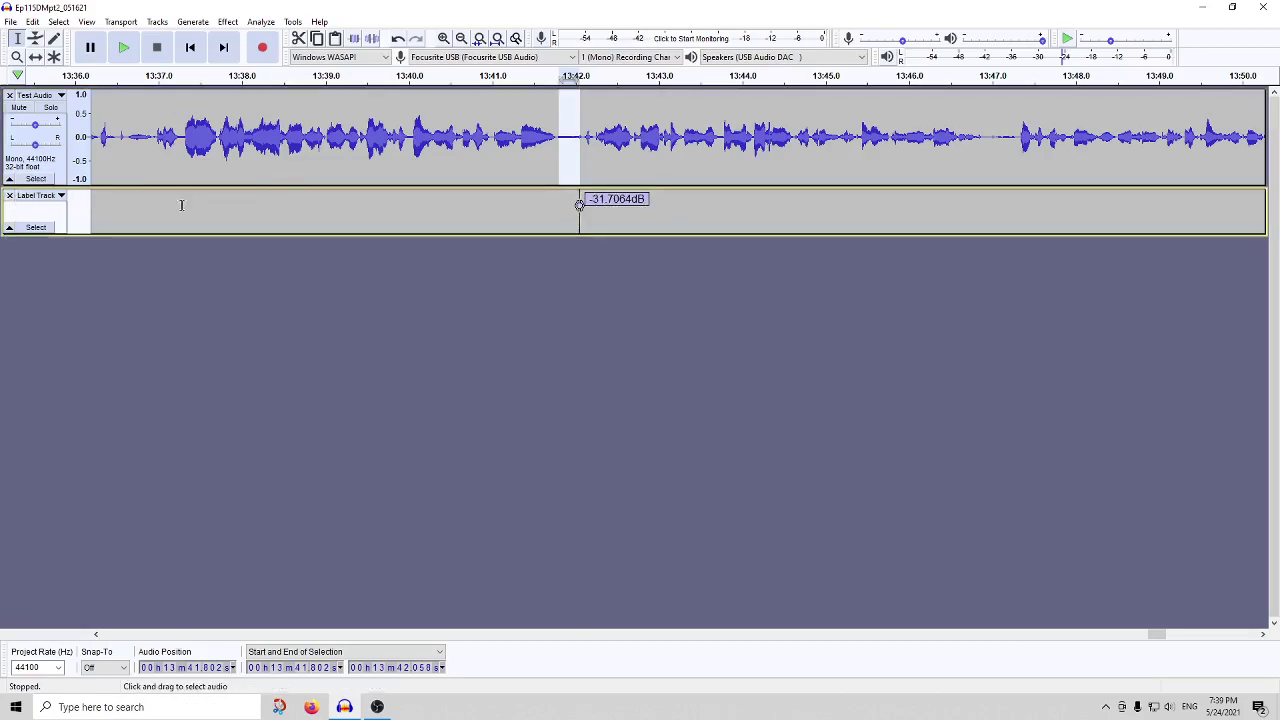
pyautogui.click(9, 195)
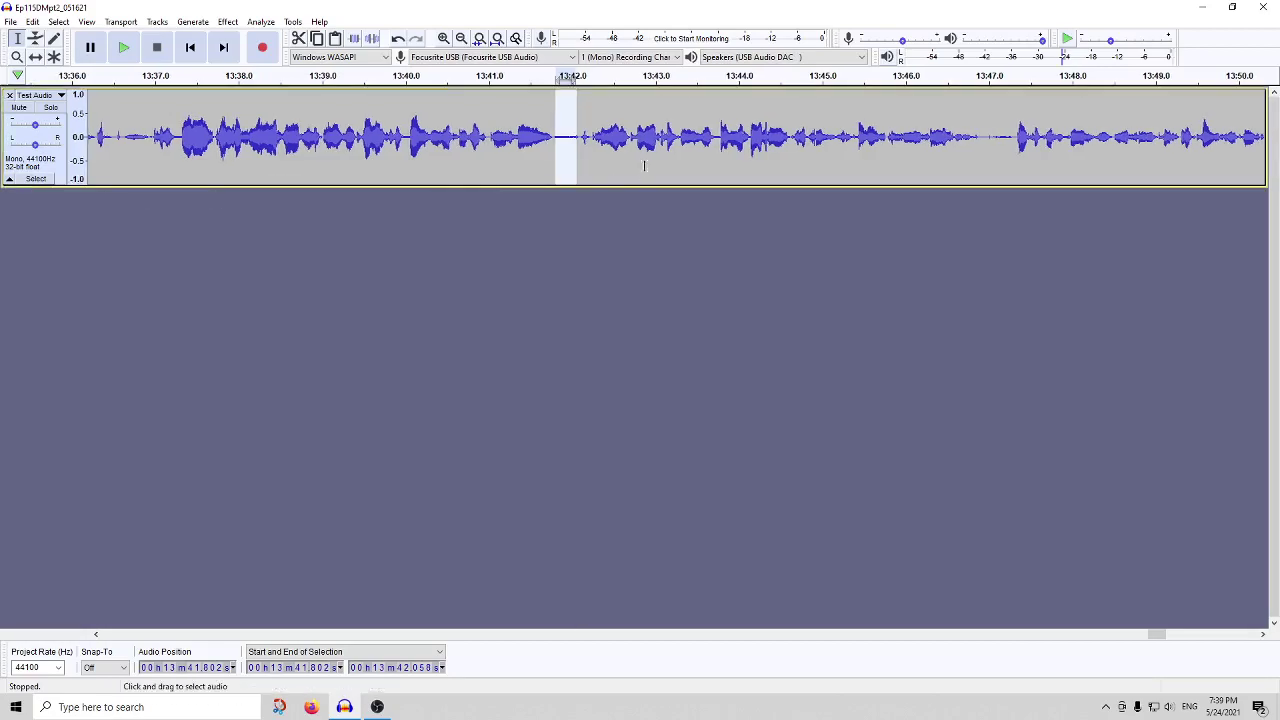
pyautogui.click(561, 78)
pyautogui.click(556, 76)
pyautogui.click(560, 77)
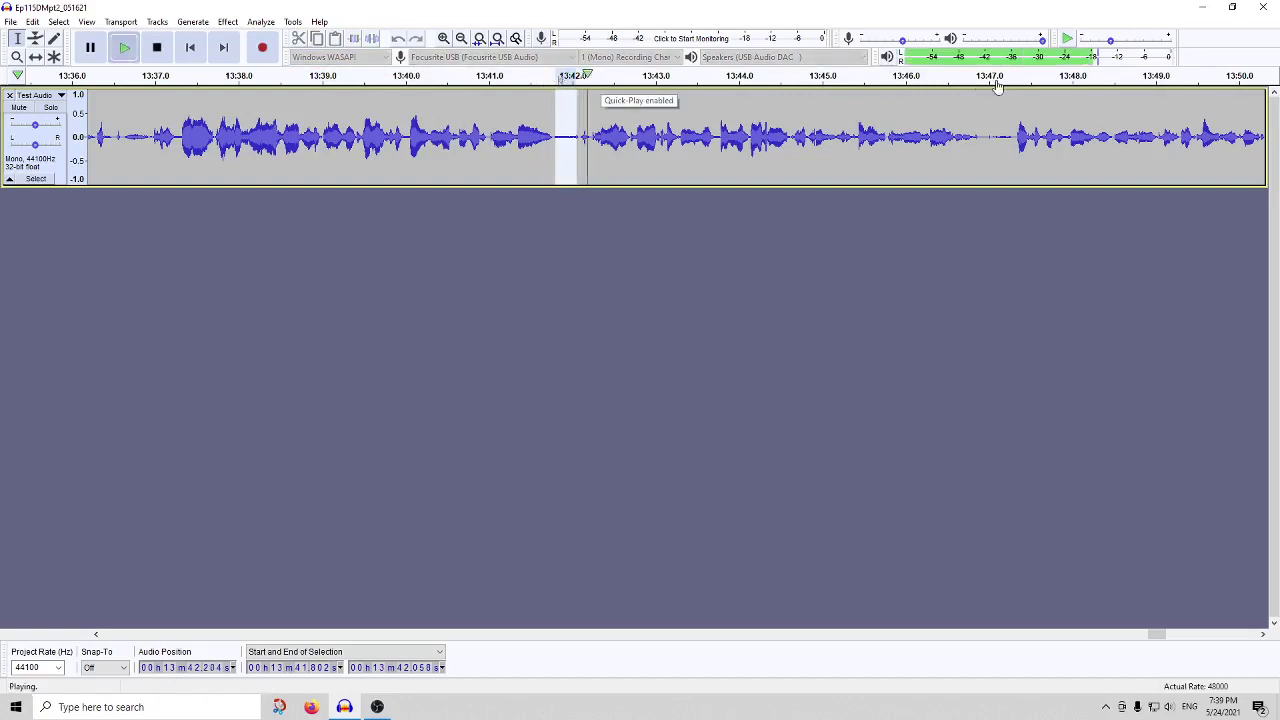
pyautogui.click(157, 47)
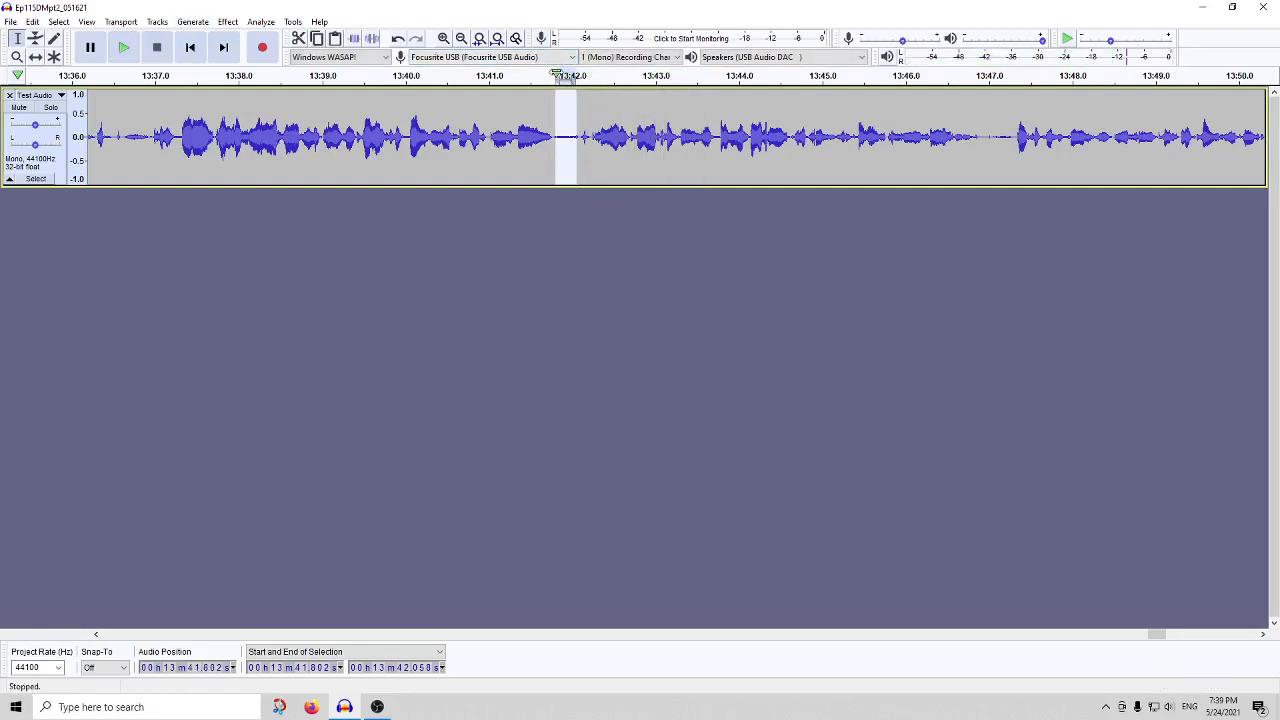
pyautogui.click(566, 77)
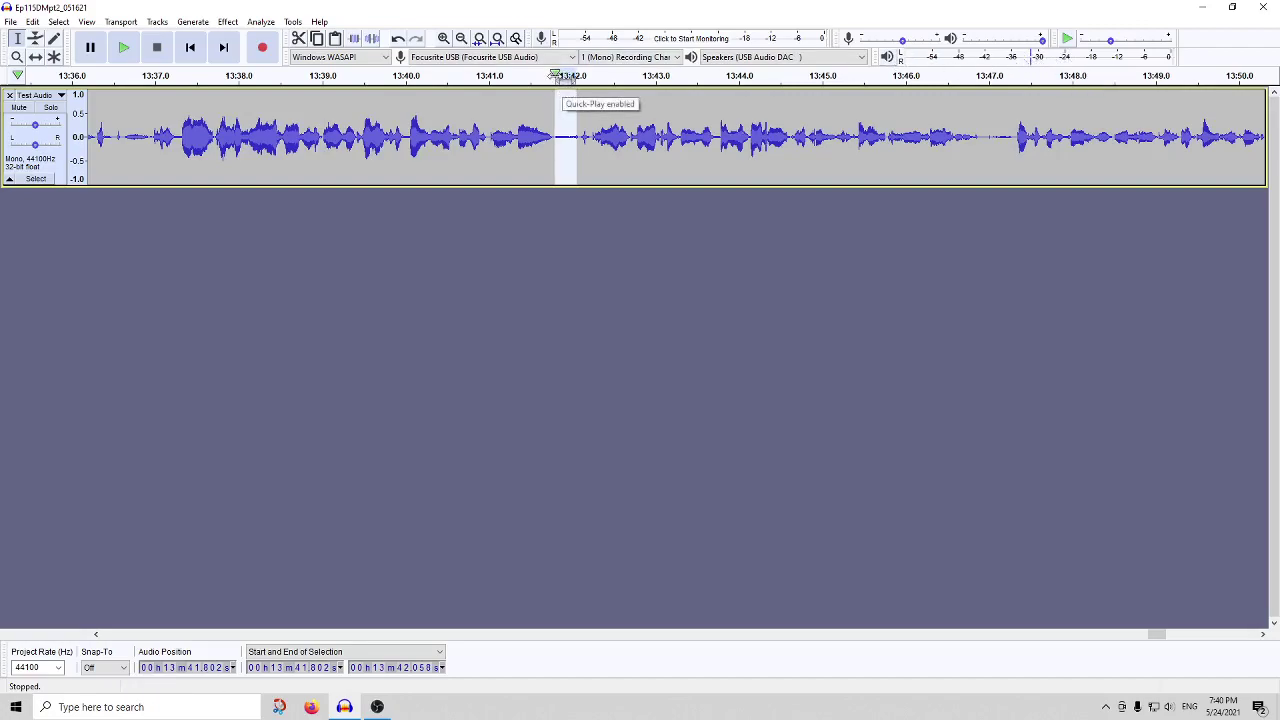
pyautogui.click(555, 76)
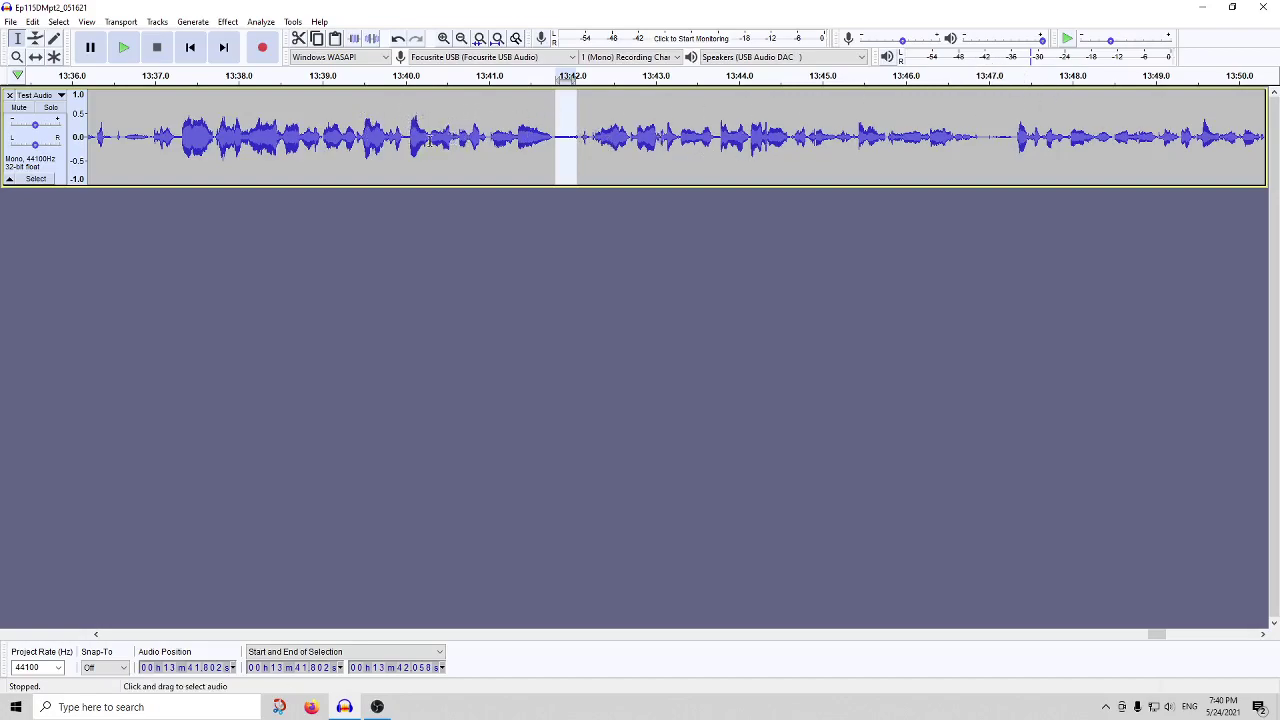
# Select the speech from 13:39.97 to 13:40.94 and Quick-Play it from the ruler.
pyautogui.moveTo(403, 118); pyautogui.dragTo(482, 121)
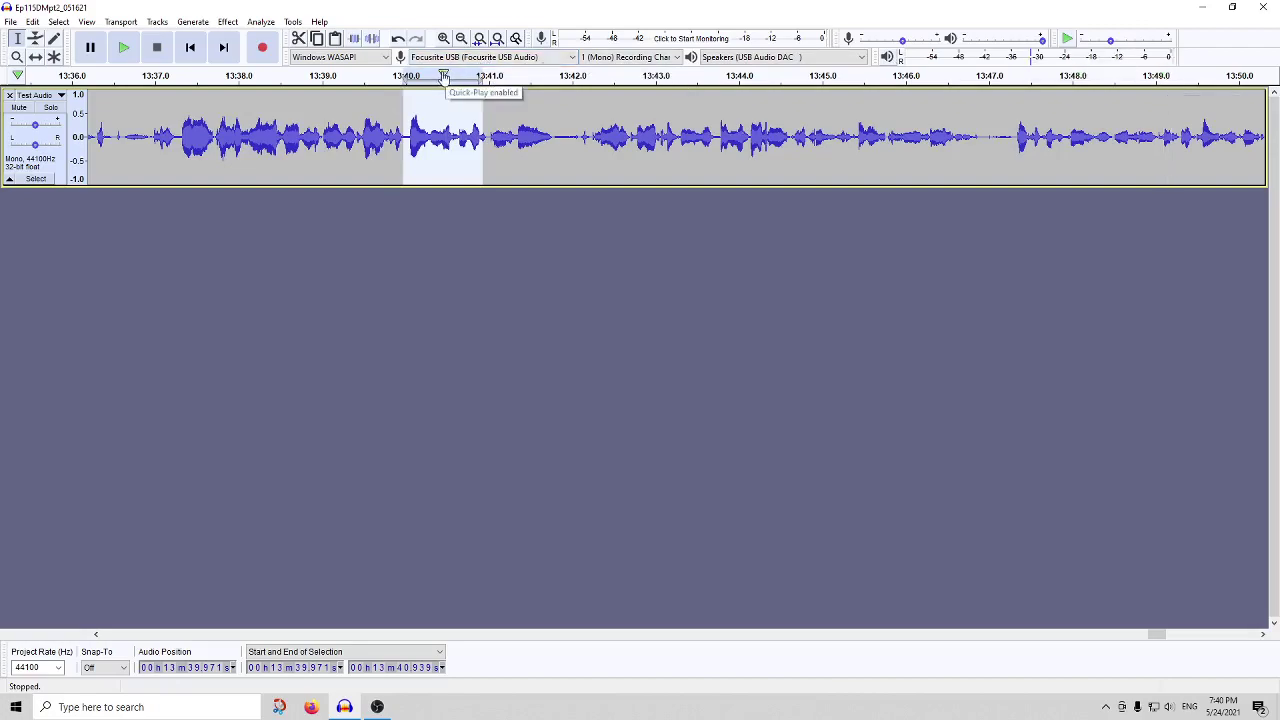
pyautogui.click(401, 78)
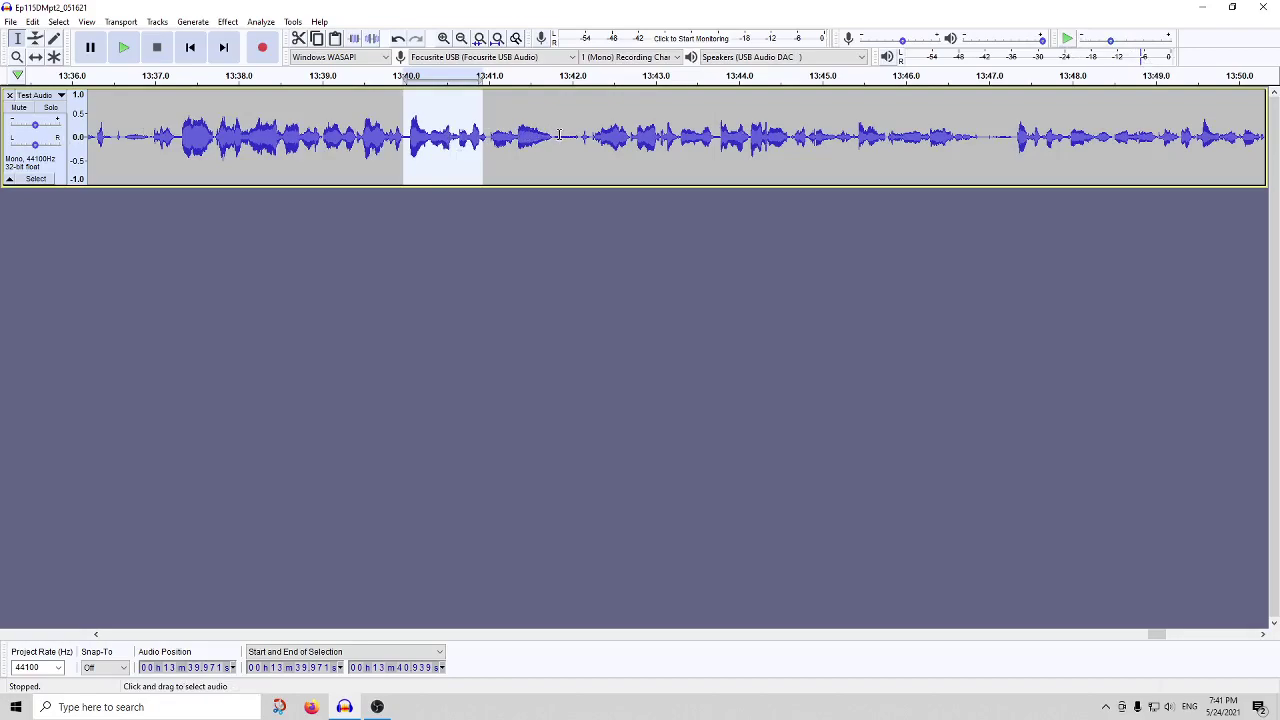
# Gate the 13:41.79–13:42.07 pause with a -30 dB threshold and play it back to check.
pyautogui.moveTo(577, 135); pyautogui.dragTo(556, 135)
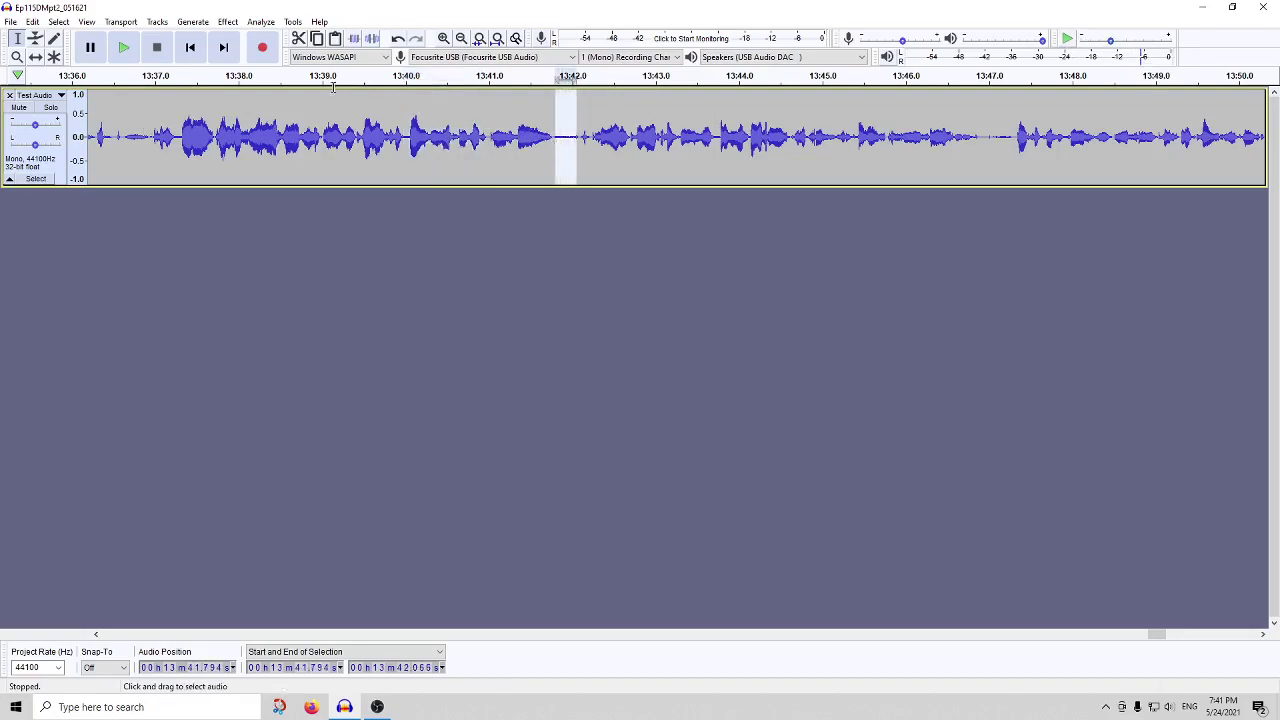
pyautogui.click(228, 21)
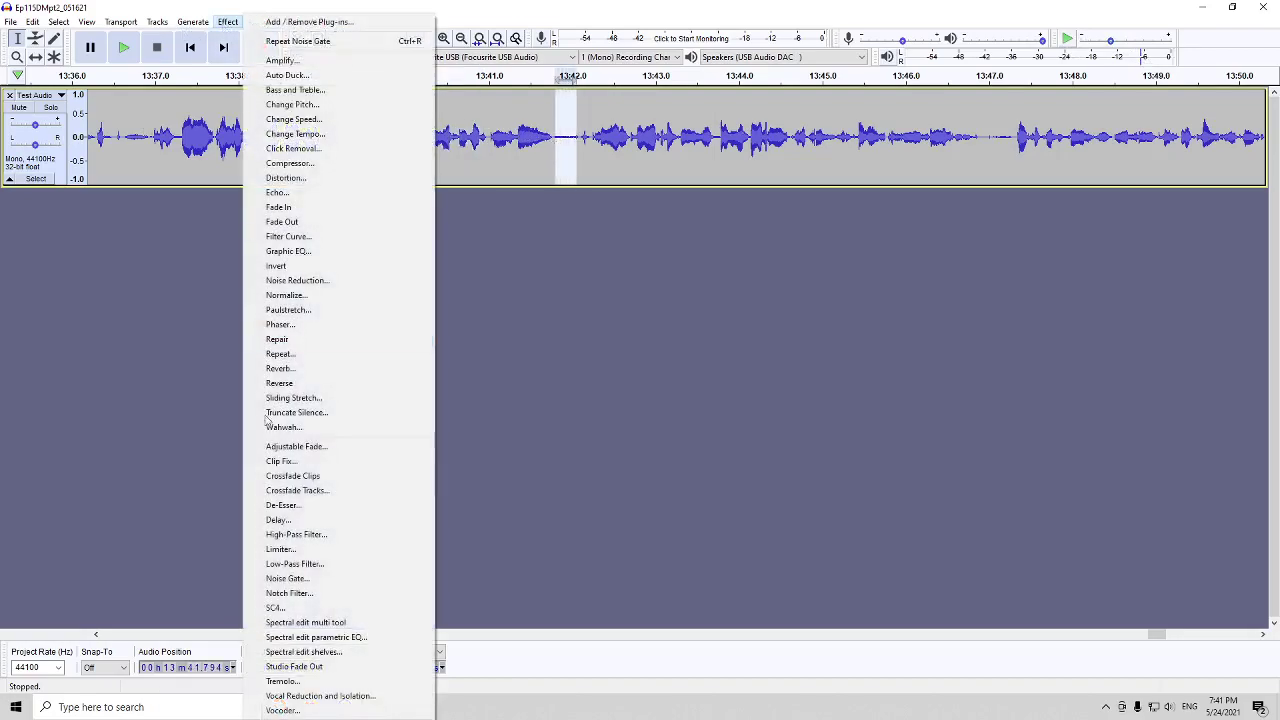
pyautogui.click(289, 581)
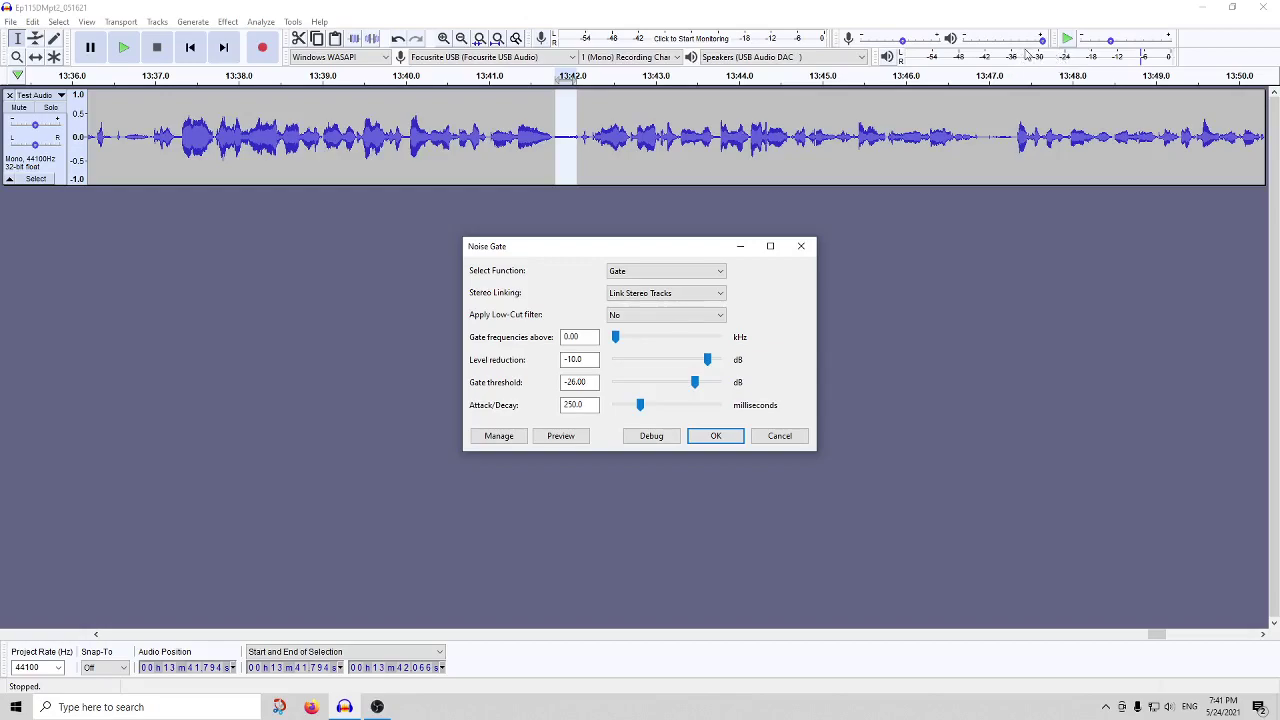
pyautogui.moveTo(592, 382); pyautogui.dragTo(655, 389)
pyautogui.click(566, 386)
pyautogui.write('-30')
pyautogui.press('Return')
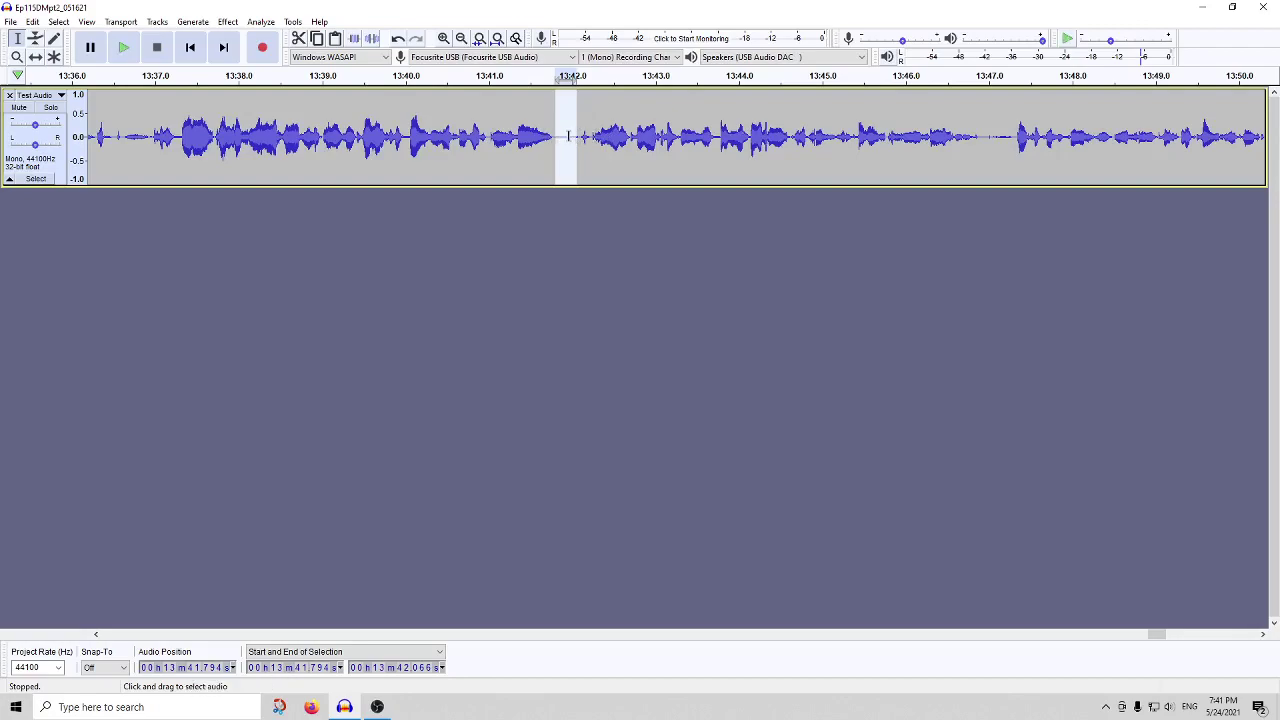
pyautogui.hotkey('ctrl', 'l')
# Select the entire passage from 13:36.29 to 13:50.16 and bring up the Effect menu.
pyautogui.moveTo(97, 143); pyautogui.dragTo(1240, 170)
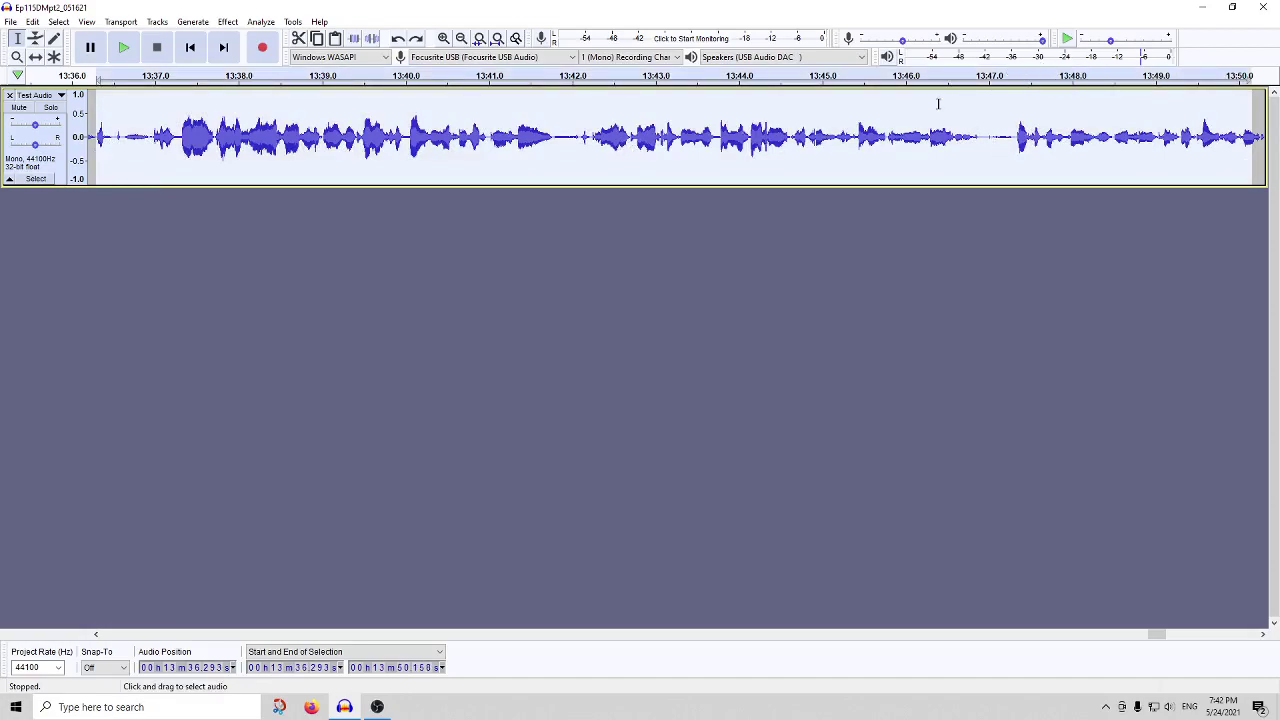
pyautogui.click(228, 21)
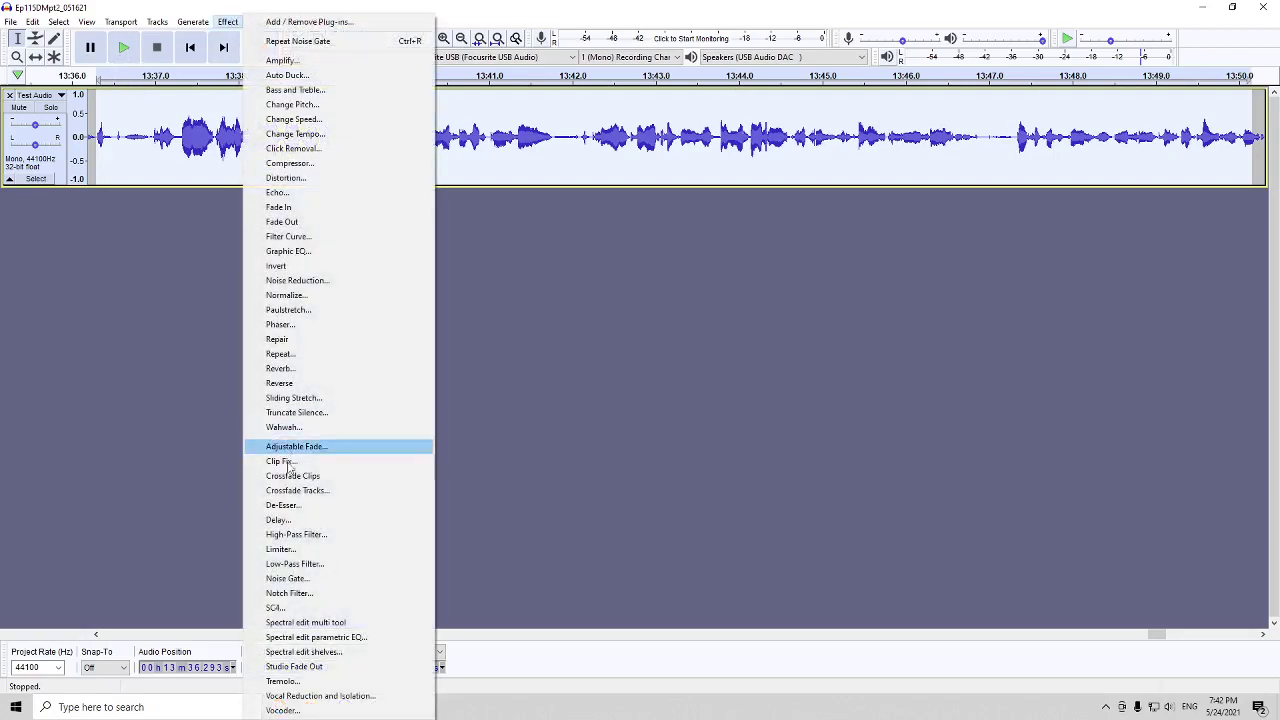
# Run Noise Gate on the passage with a -10 dB gate threshold and -30 dB level reduction.
pyautogui.click(350, 580)
pyautogui.click(587, 382)
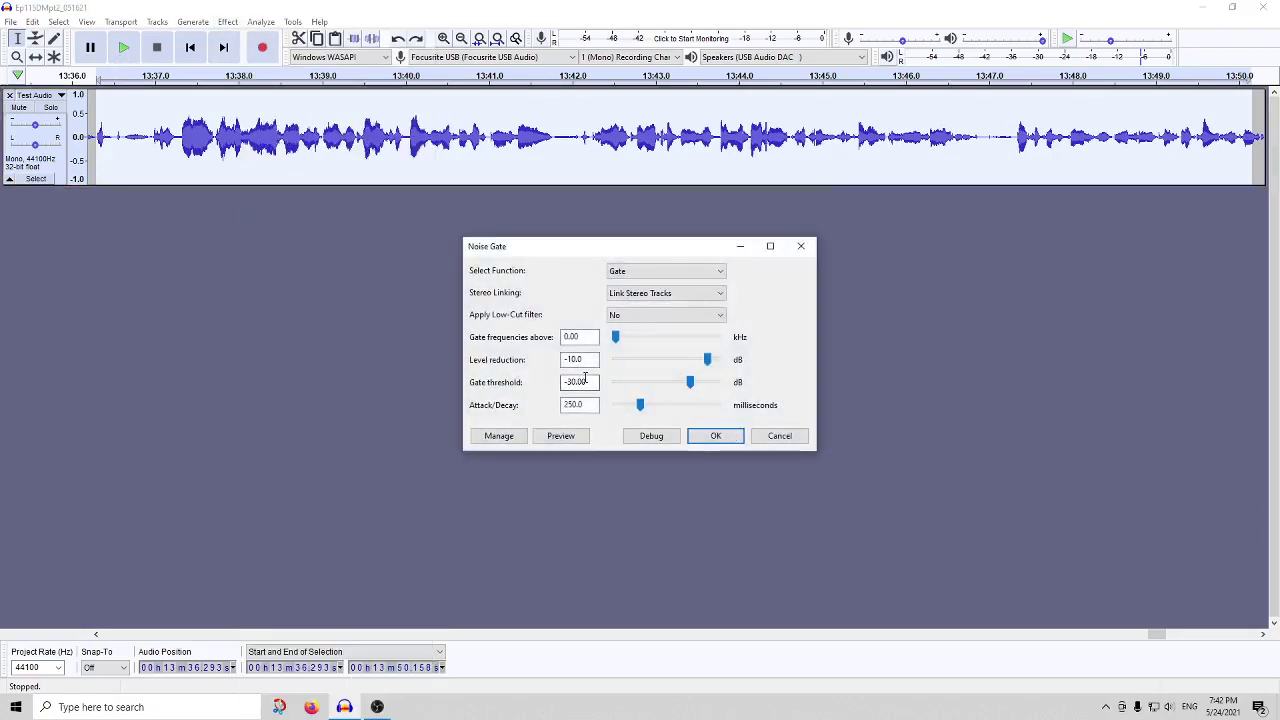
pyautogui.moveTo(587, 382); pyautogui.dragTo(569, 384)
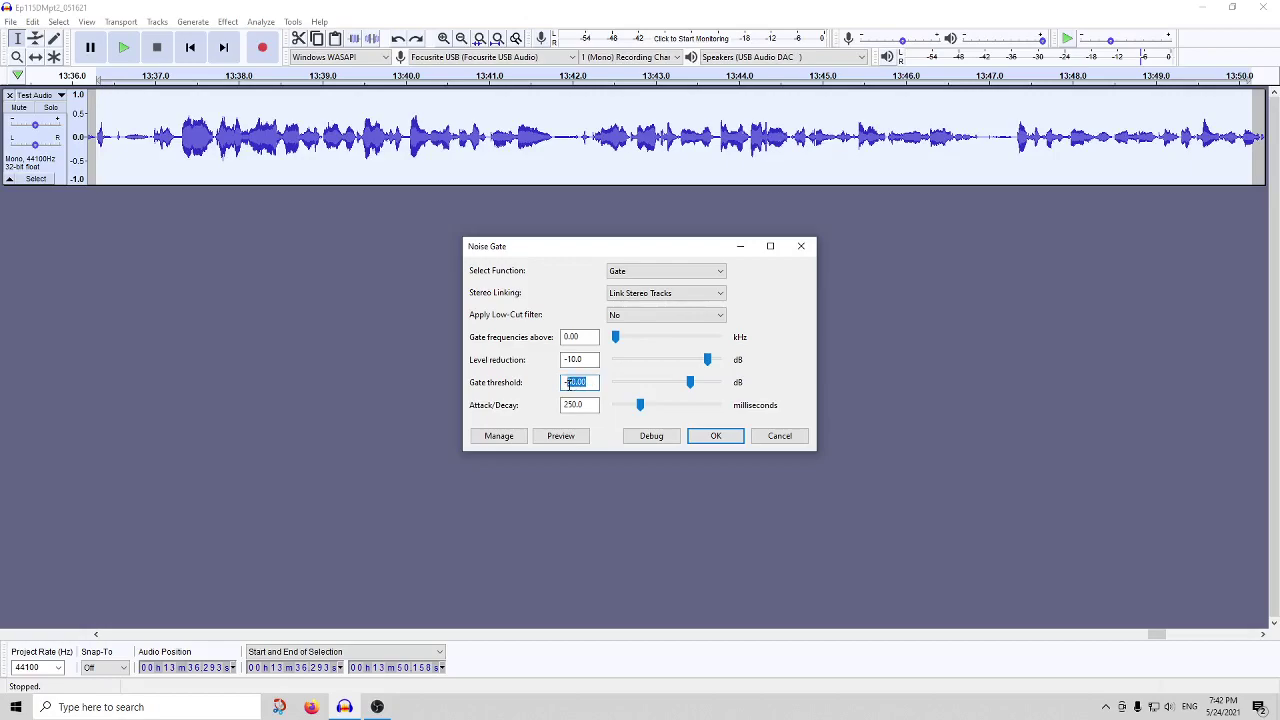
pyautogui.write('-10')
pyautogui.click(568, 359)
pyautogui.click(568, 359)
pyautogui.write('3')
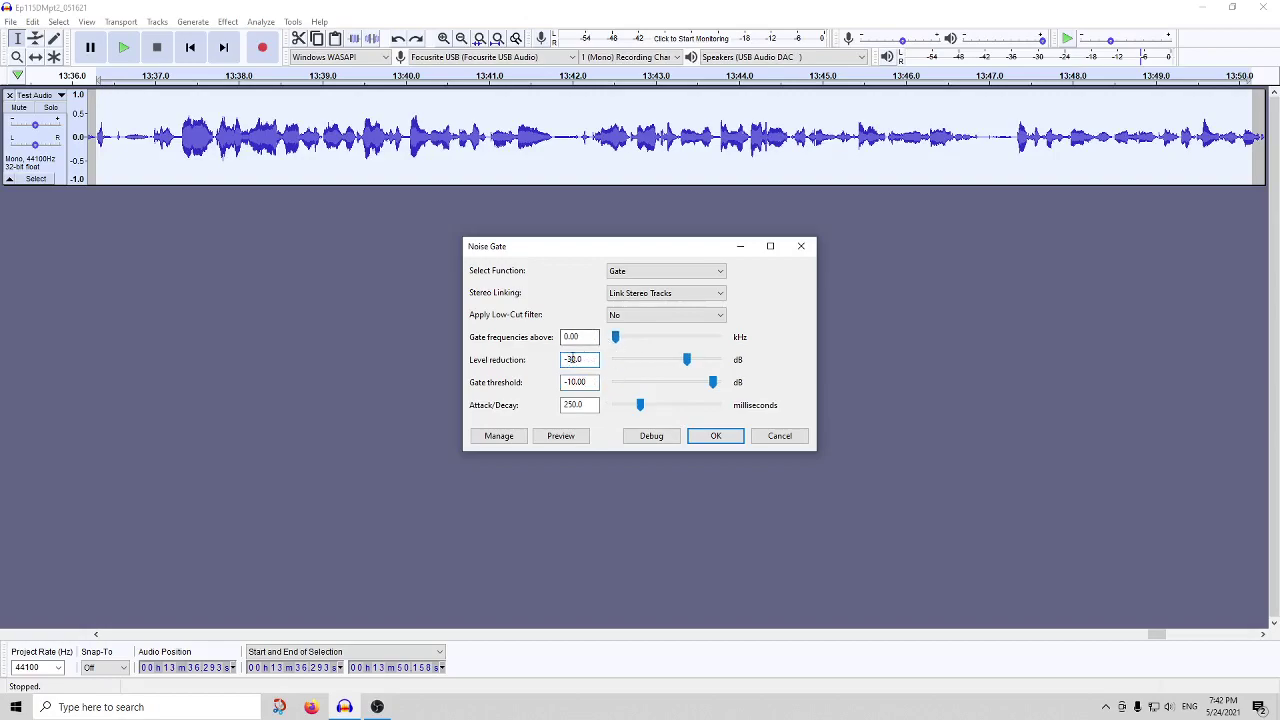
pyautogui.click(707, 433)
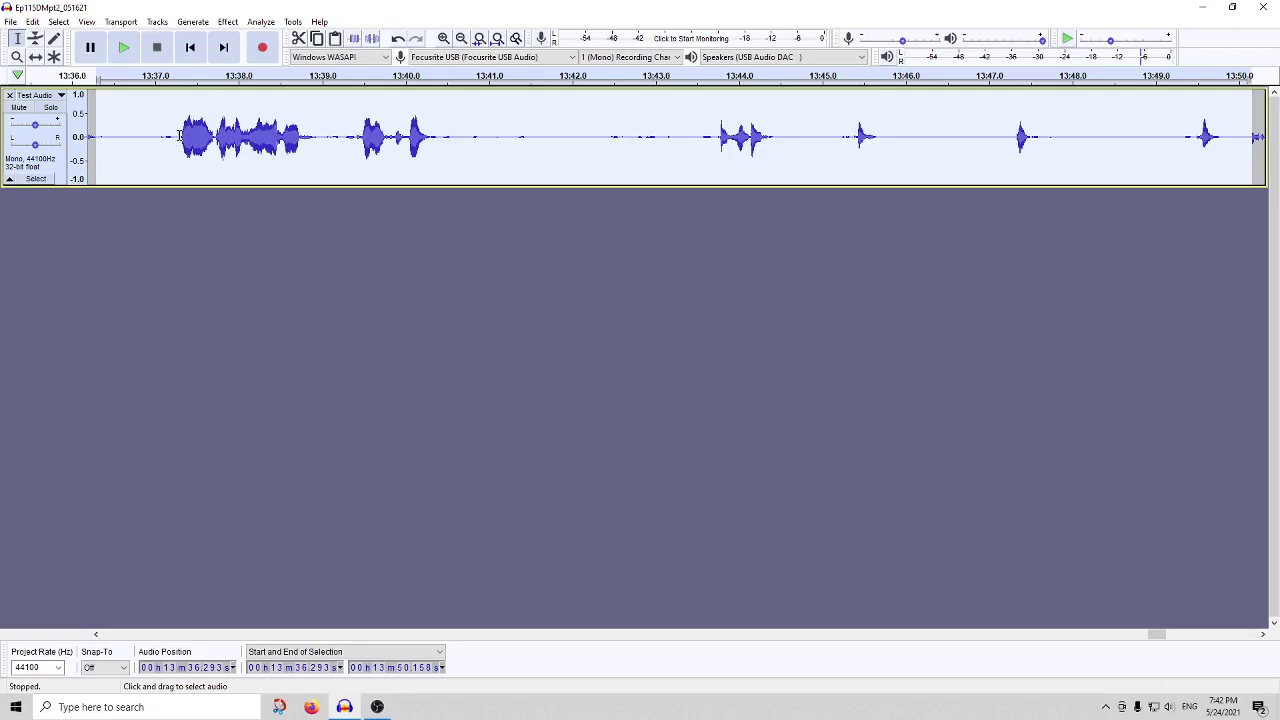
# Audition the over-gated audio, playing from about 13:40.5 and then from the passage start.
pyautogui.moveTo(180, 136); pyautogui.dragTo(299, 138)
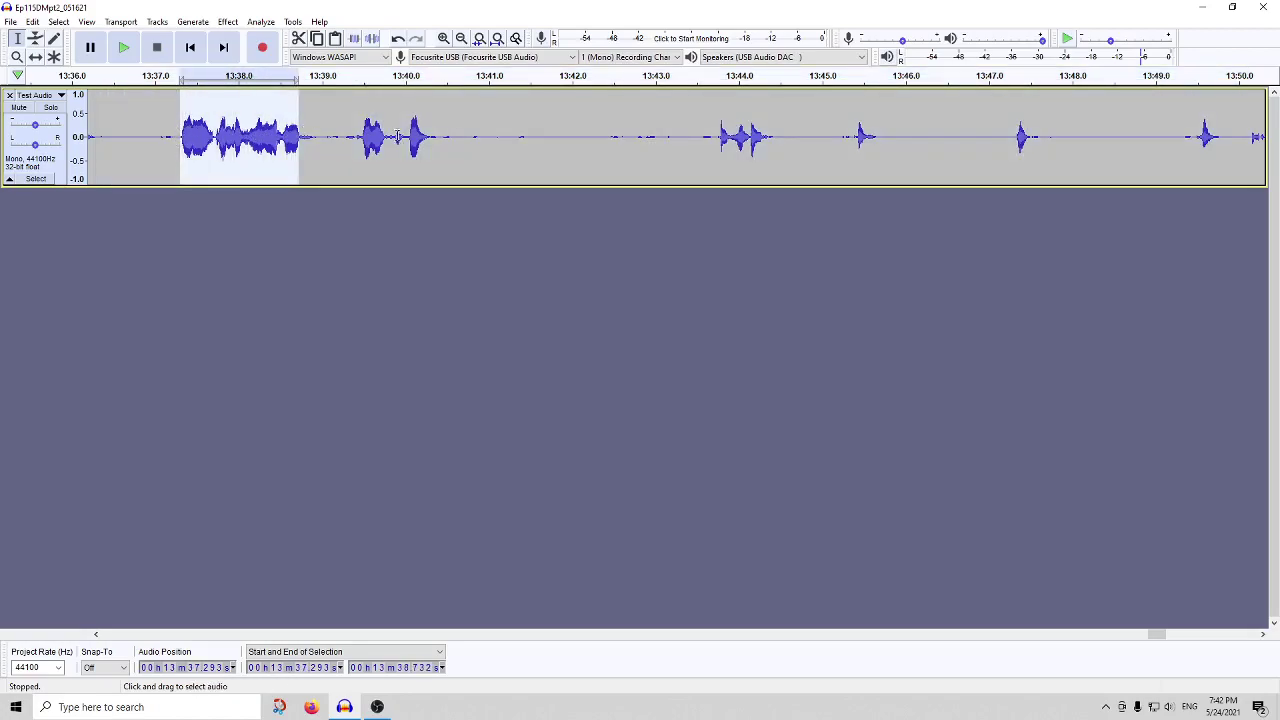
pyautogui.moveTo(436, 136); pyautogui.dragTo(717, 137)
pyautogui.click(534, 148)
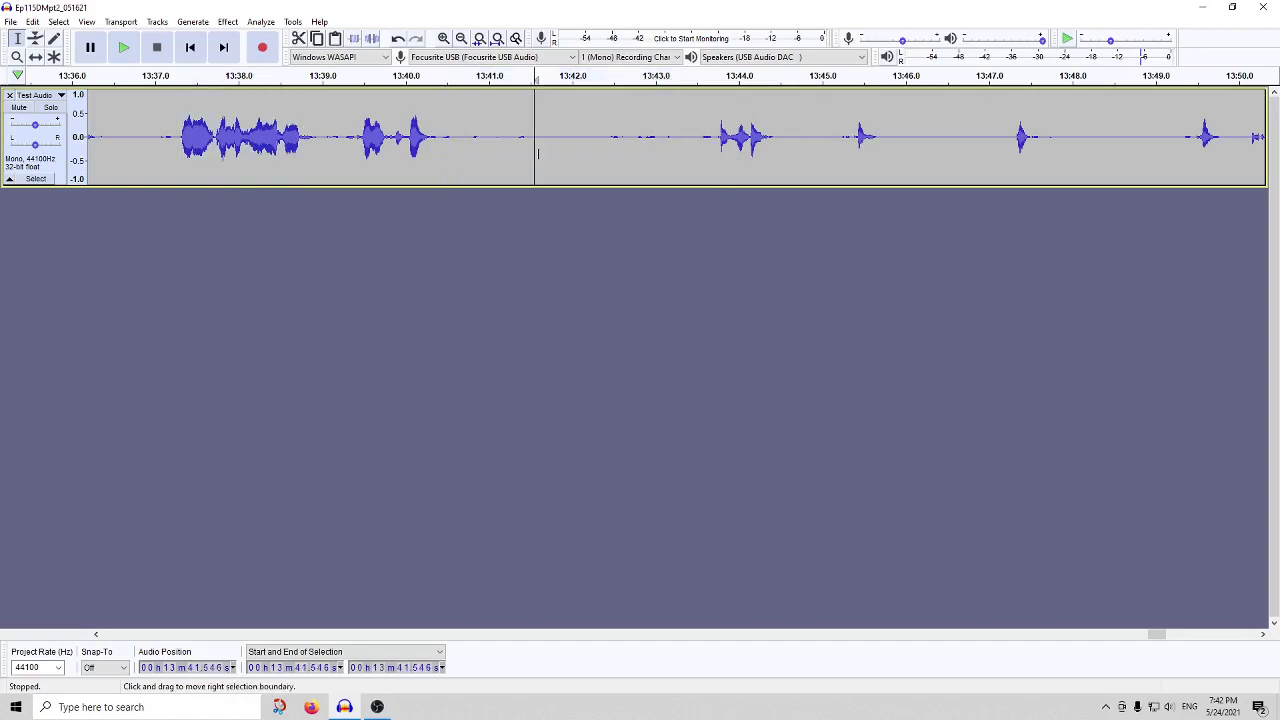
pyautogui.click(446, 77)
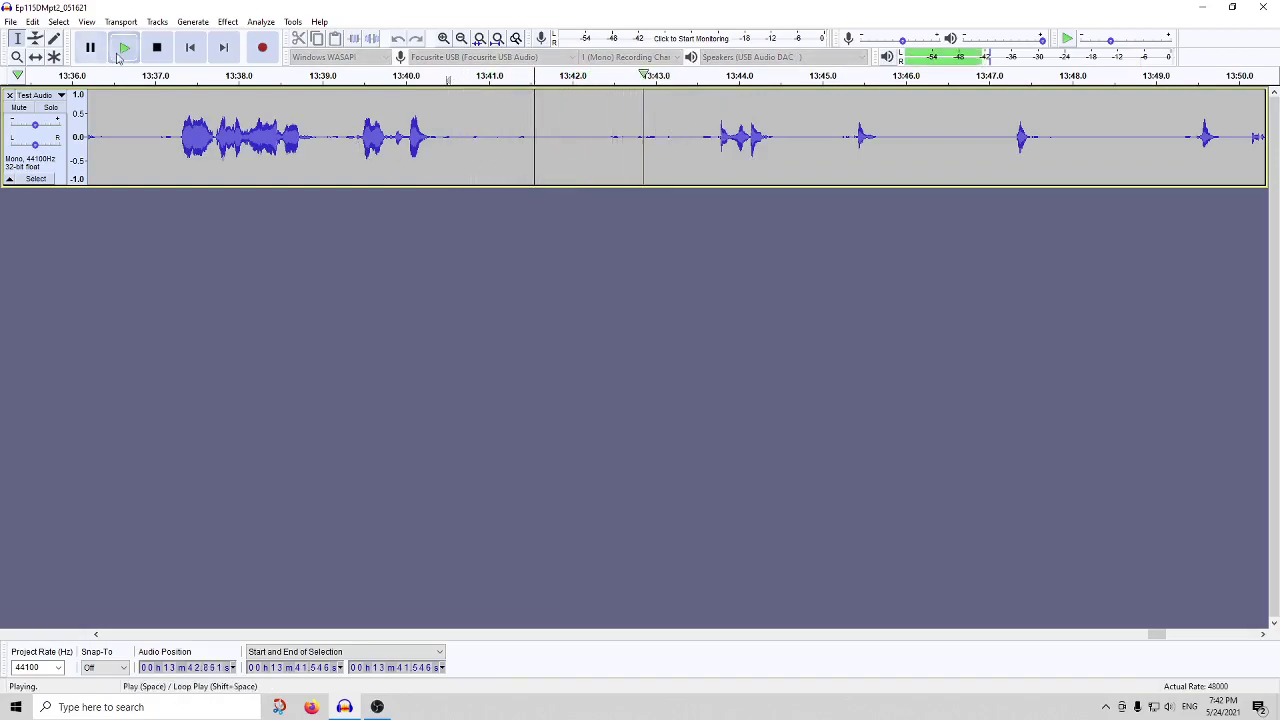
pyautogui.click(158, 50)
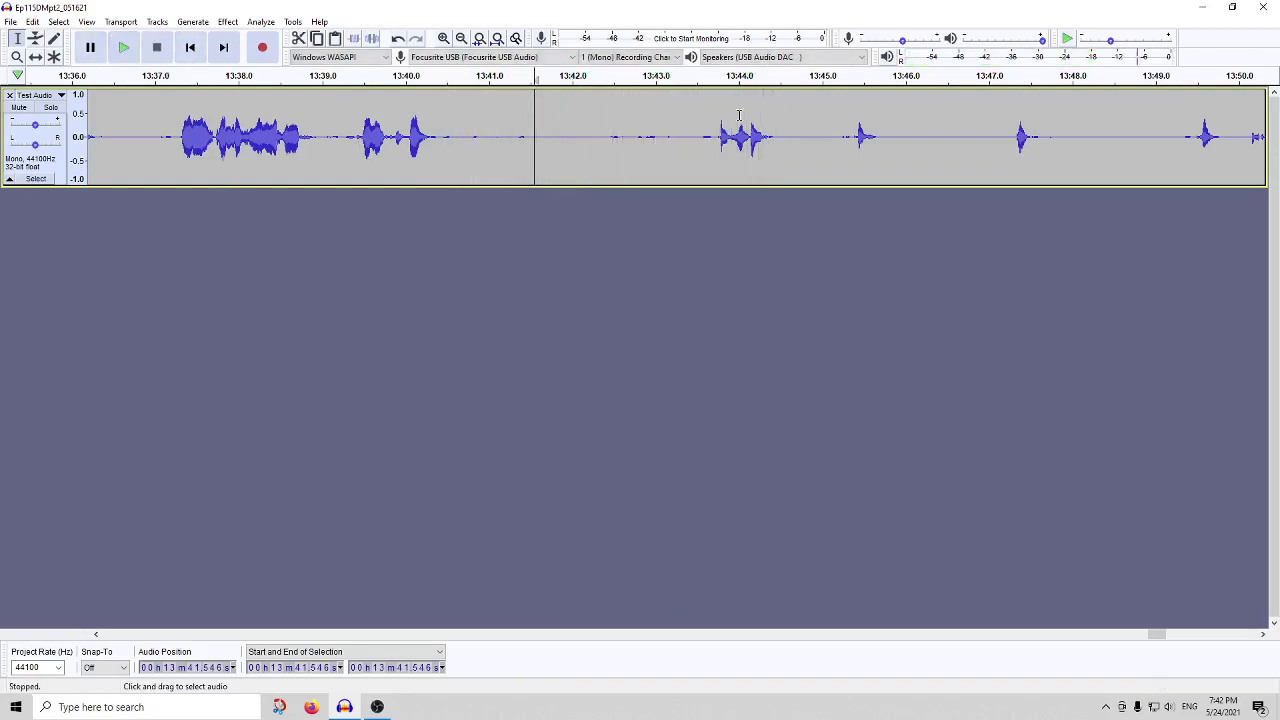
pyautogui.click(108, 78)
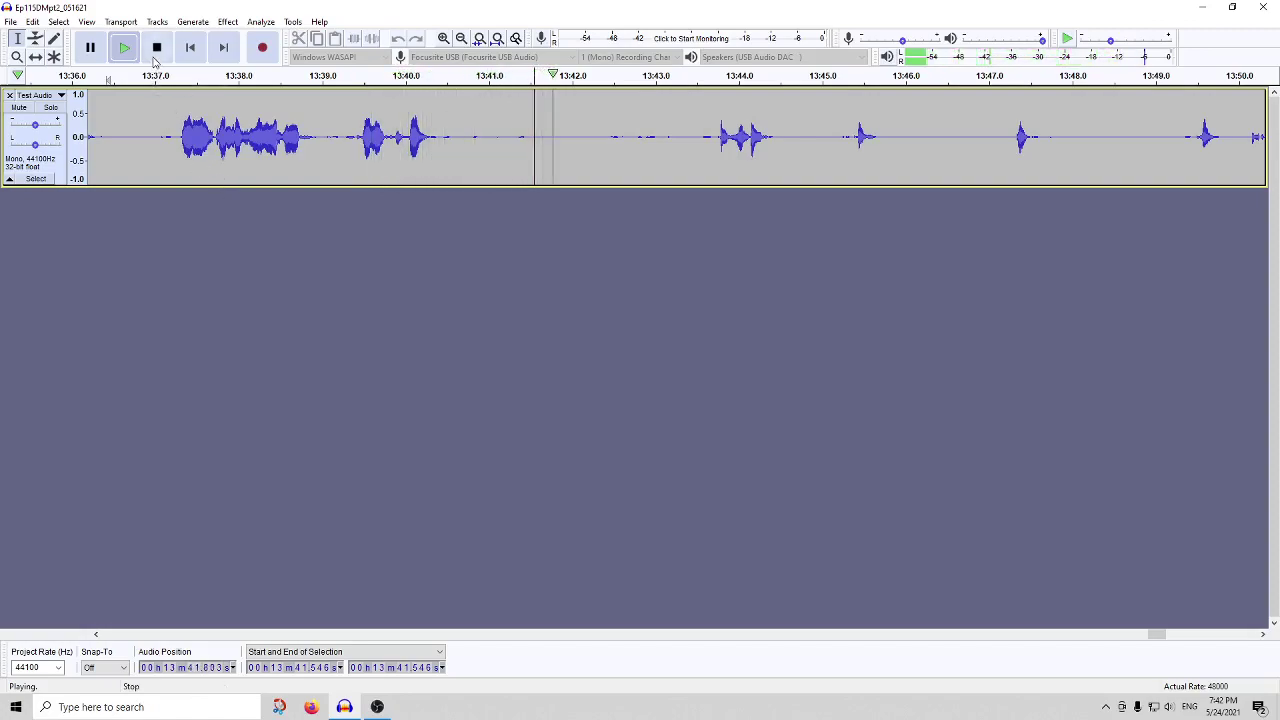
# Undo the aggressive gate and inspect quiet stretches at 13:40.04, 13:41.77 and 13:36.69.
pyautogui.hotkey('ctrl', 'a')
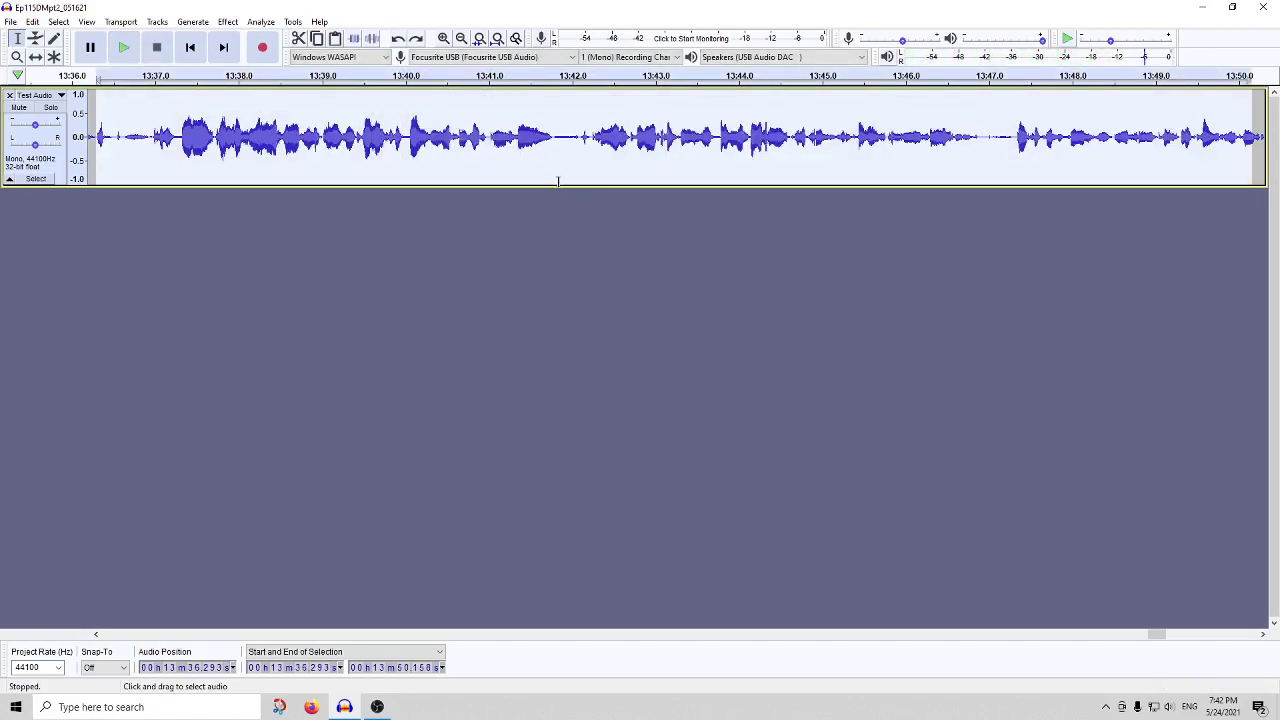
pyautogui.click(545, 165)
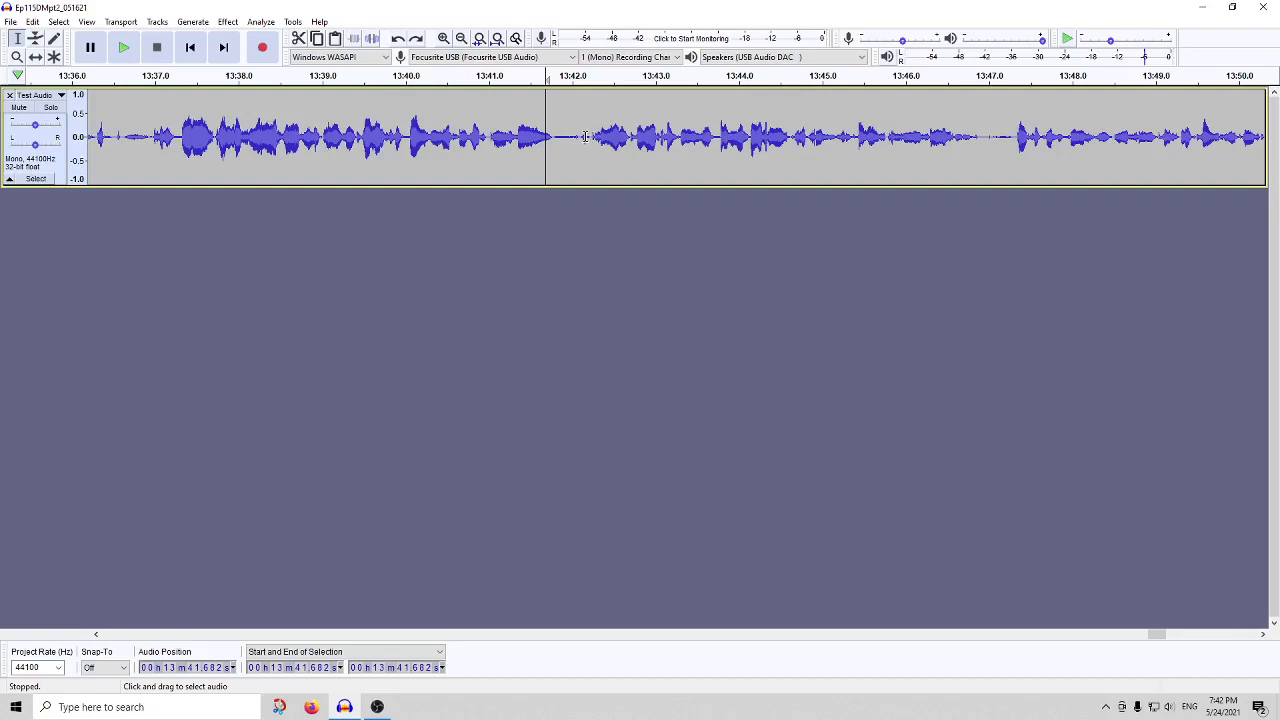
pyautogui.moveTo(410, 135)
pyautogui.mouseDown()
pyautogui.moveTo(446, 135)
pyautogui.moveTo(428, 137)
pyautogui.mouseUp()
pyautogui.moveTo(554, 139); pyautogui.dragTo(578, 145)
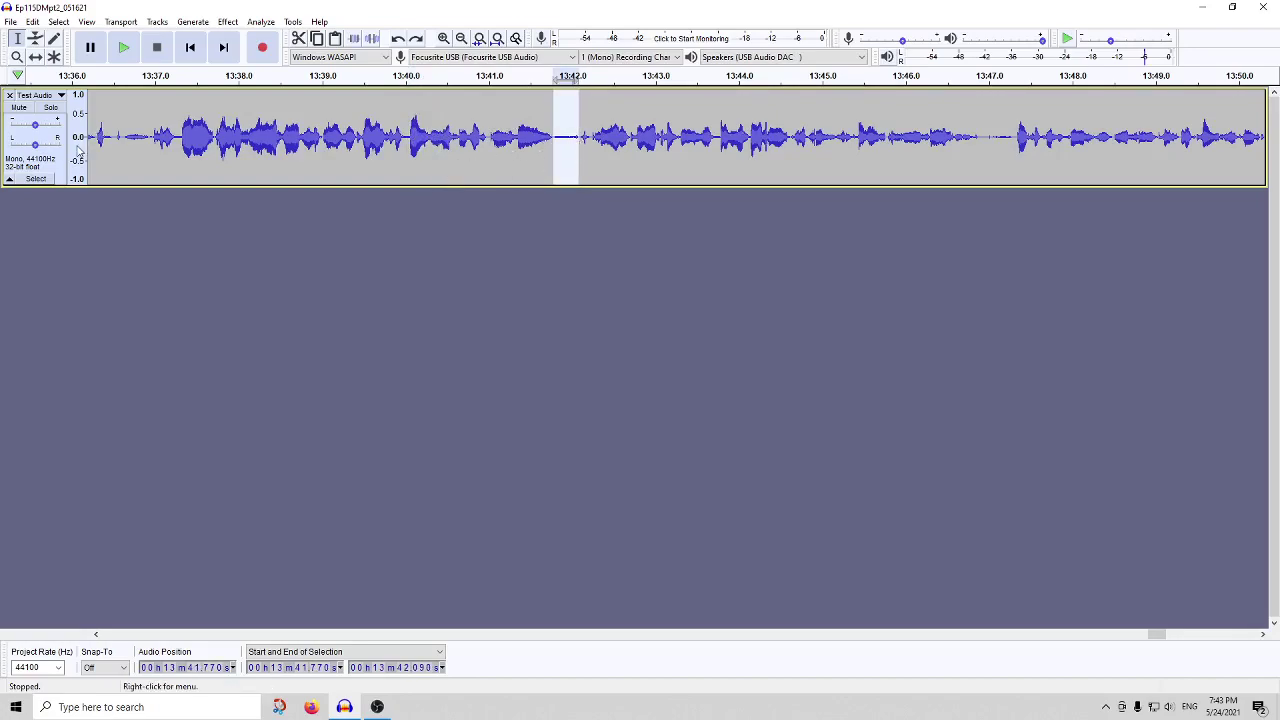
pyautogui.moveTo(148, 142); pyautogui.dragTo(125, 161)
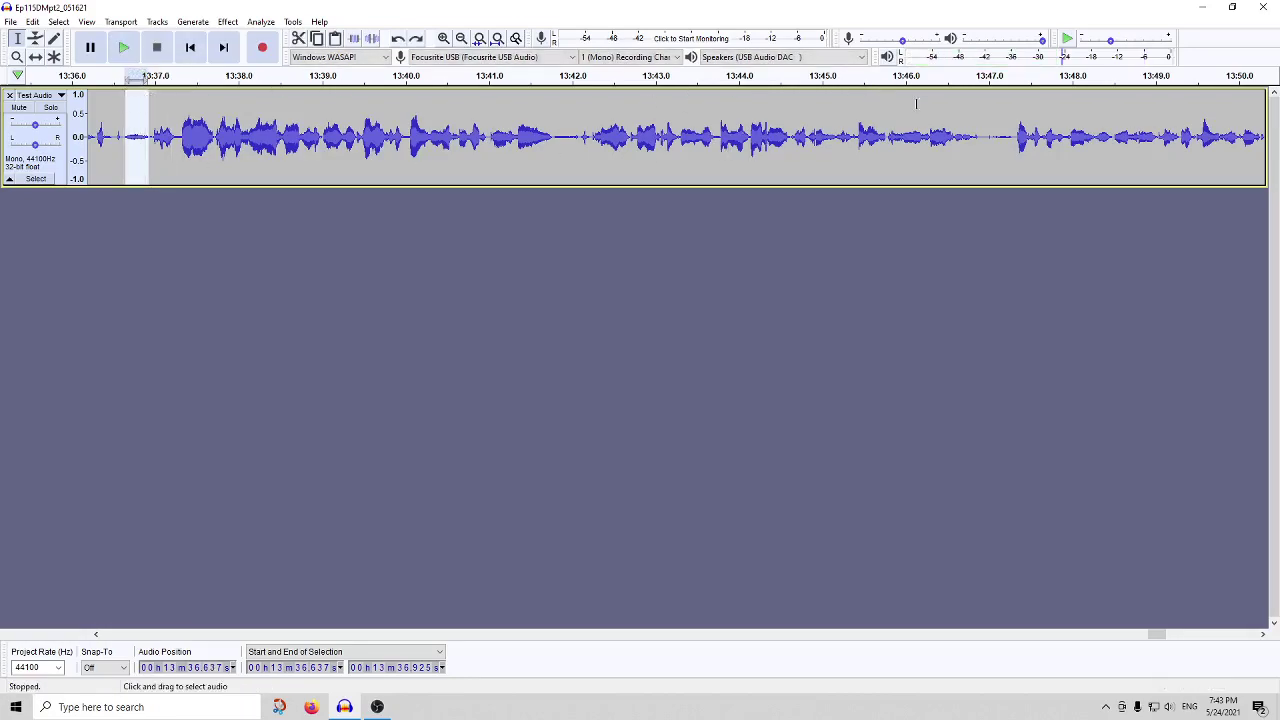
# Play the quiet gap around 13:46.6–13:46.9, then select the whole passage from about 13:36.3.
pyautogui.moveTo(984, 120); pyautogui.dragTo(925, 125)
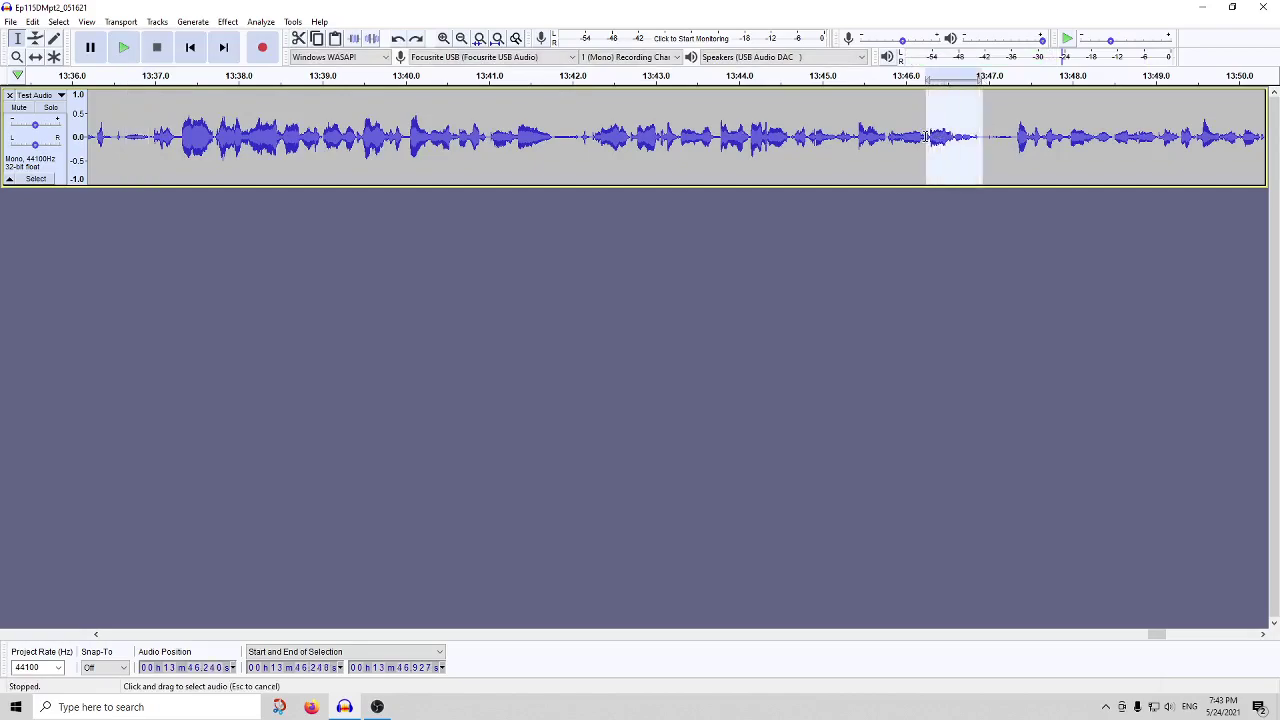
pyautogui.click(927, 75)
pyautogui.moveTo(956, 140); pyautogui.dragTo(980, 140)
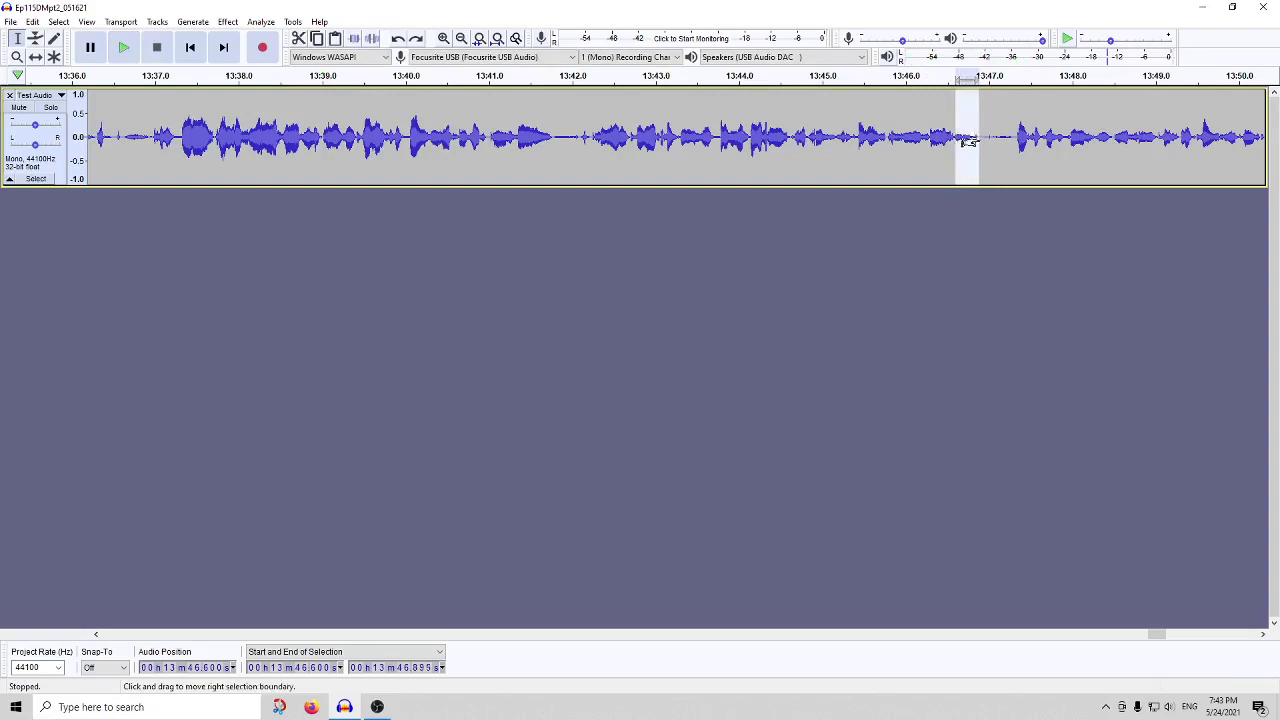
pyautogui.click(963, 76)
pyautogui.moveTo(124, 143); pyautogui.dragTo(150, 143)
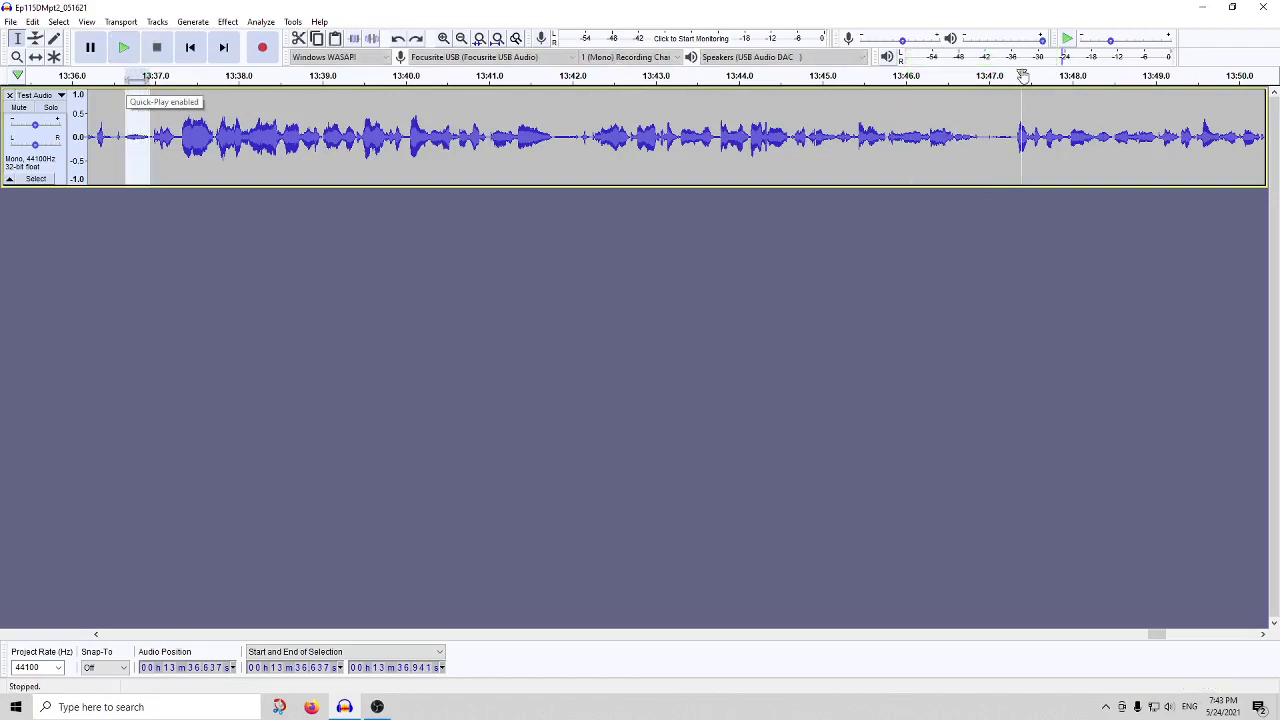
pyautogui.moveTo(981, 145); pyautogui.dragTo(954, 150)
pyautogui.press('space')
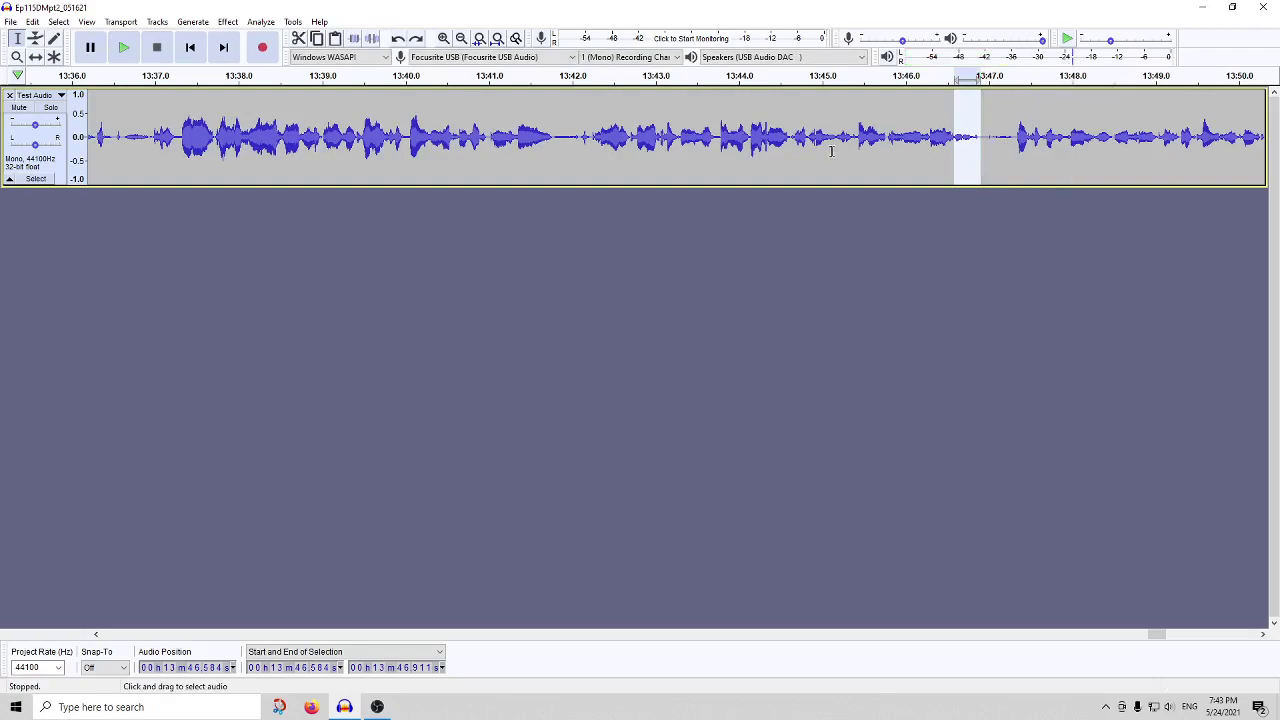
pyautogui.moveTo(1258, 142); pyautogui.dragTo(95, 167)
# Noise-gate the passage with a -24 dB threshold and Quick-Play the result from the ruler.
pyautogui.click(228, 21)
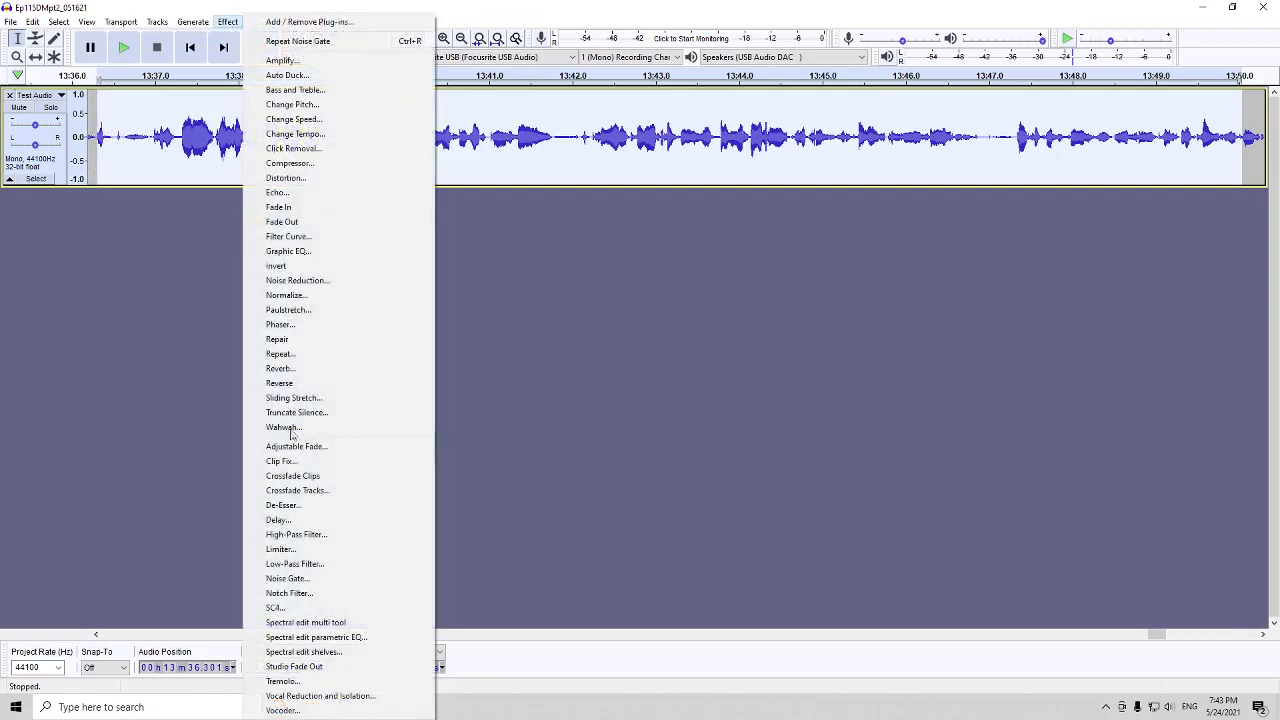
pyautogui.click(287, 578)
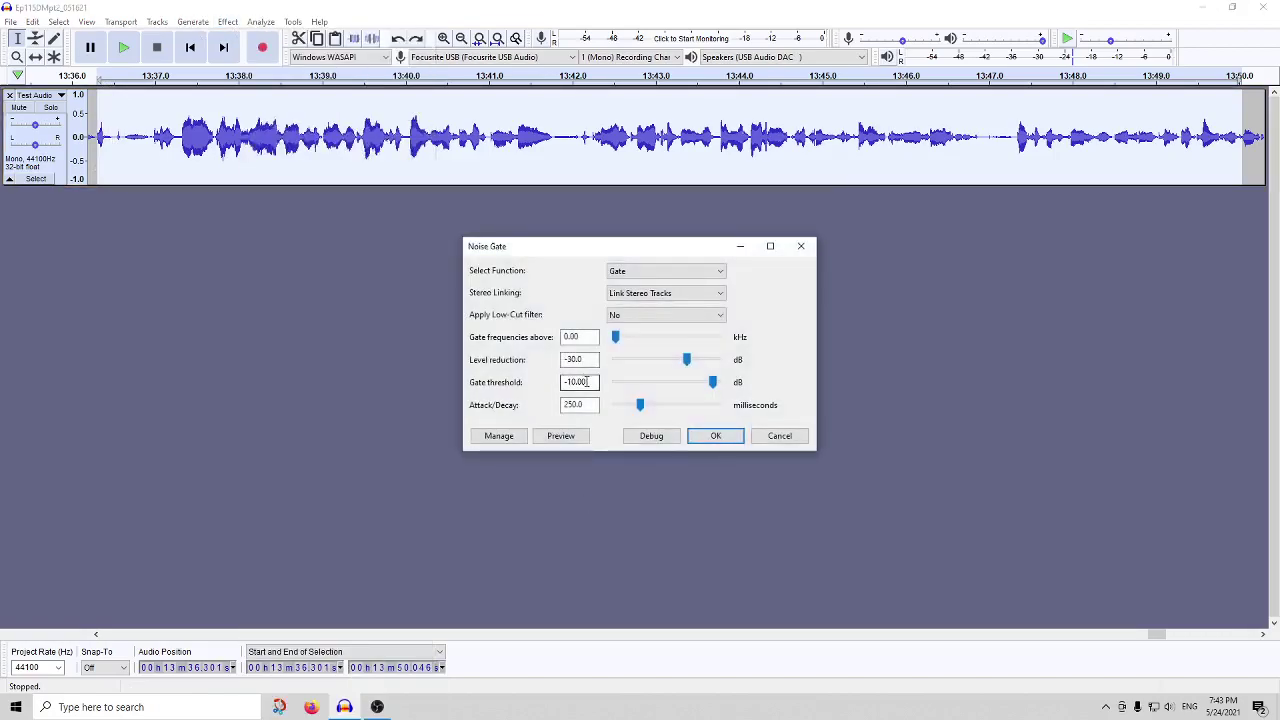
pyautogui.moveTo(596, 382); pyautogui.dragTo(567, 382)
pyautogui.write('24')
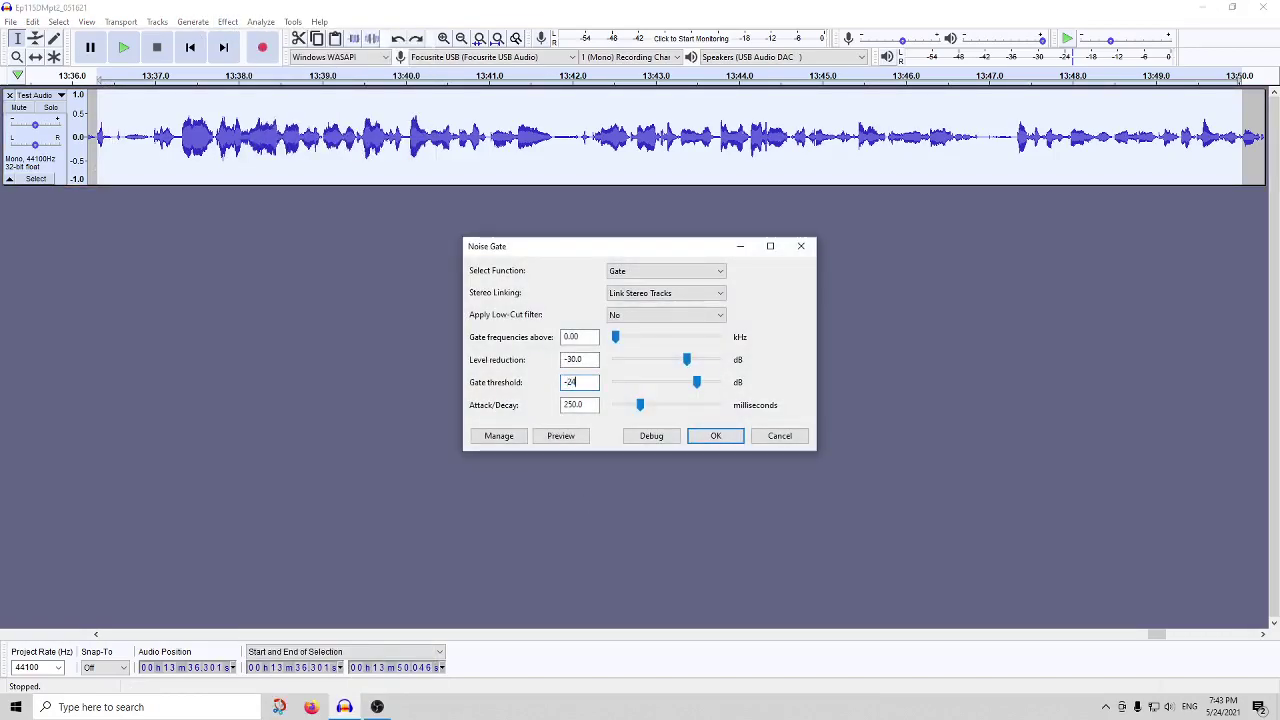
pyautogui.click(715, 436)
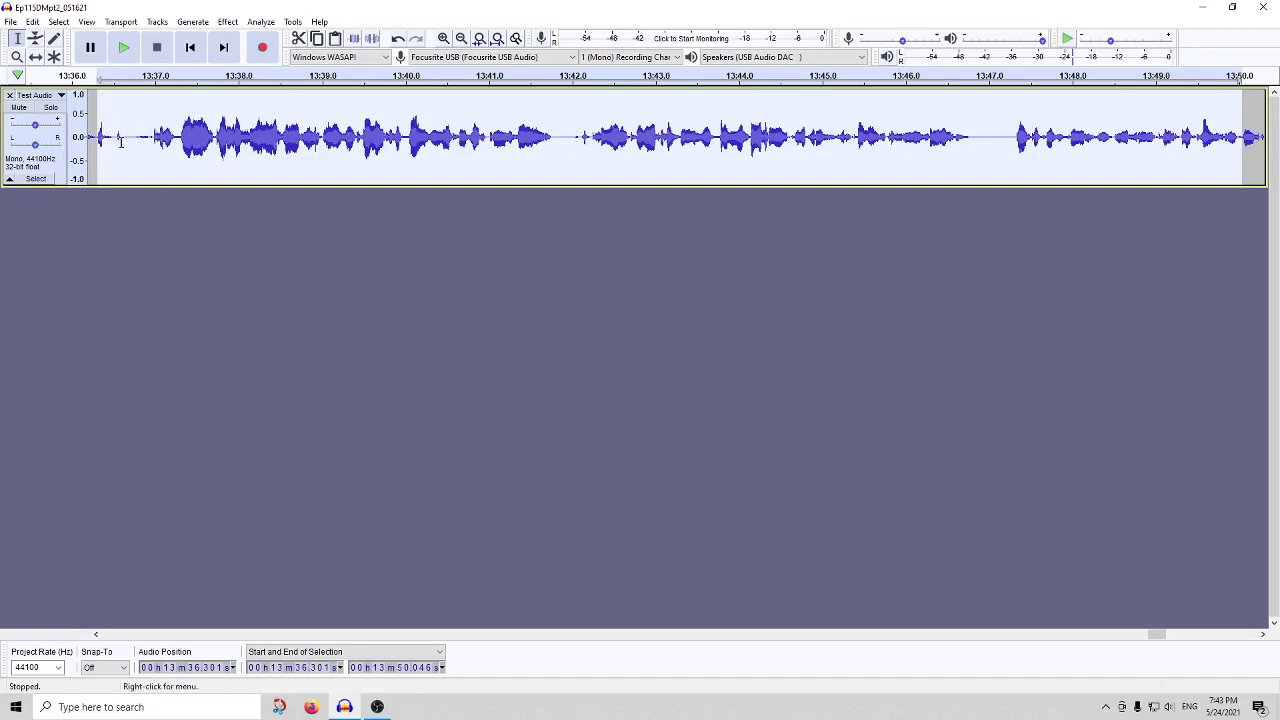
pyautogui.click(976, 80)
pyautogui.press('space')
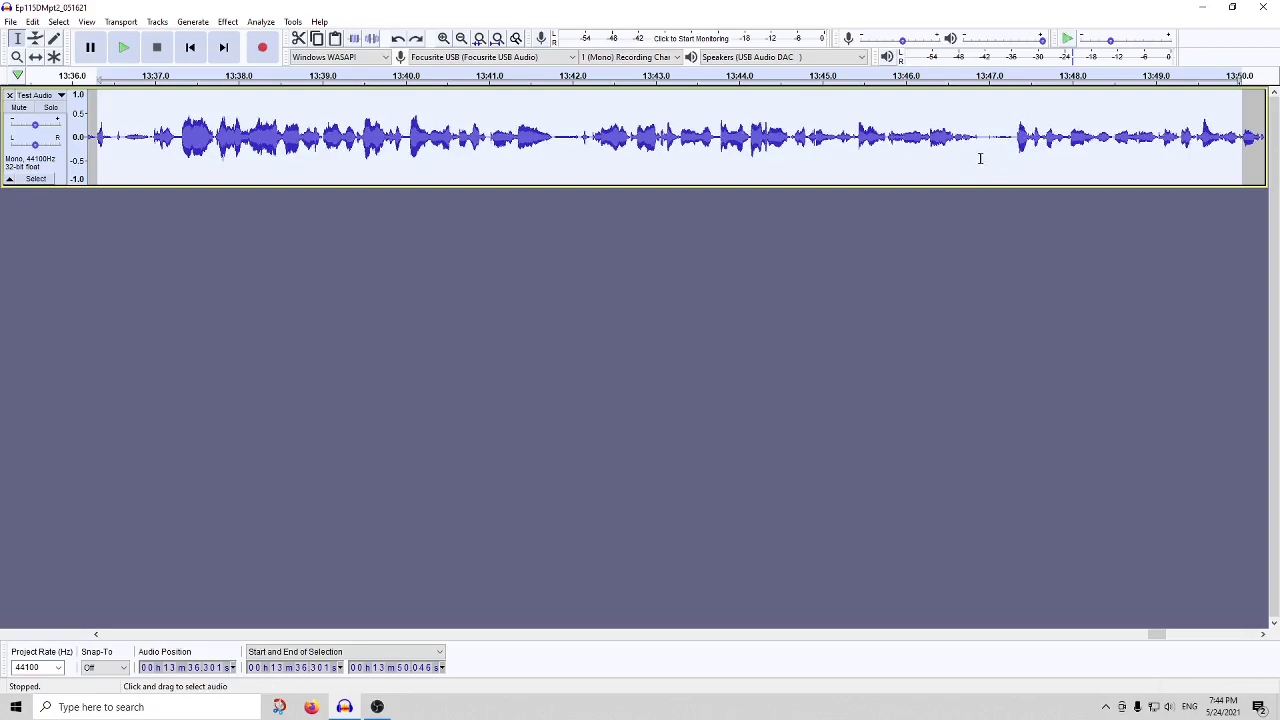
pyautogui.moveTo(954, 135); pyautogui.dragTo(980, 135)
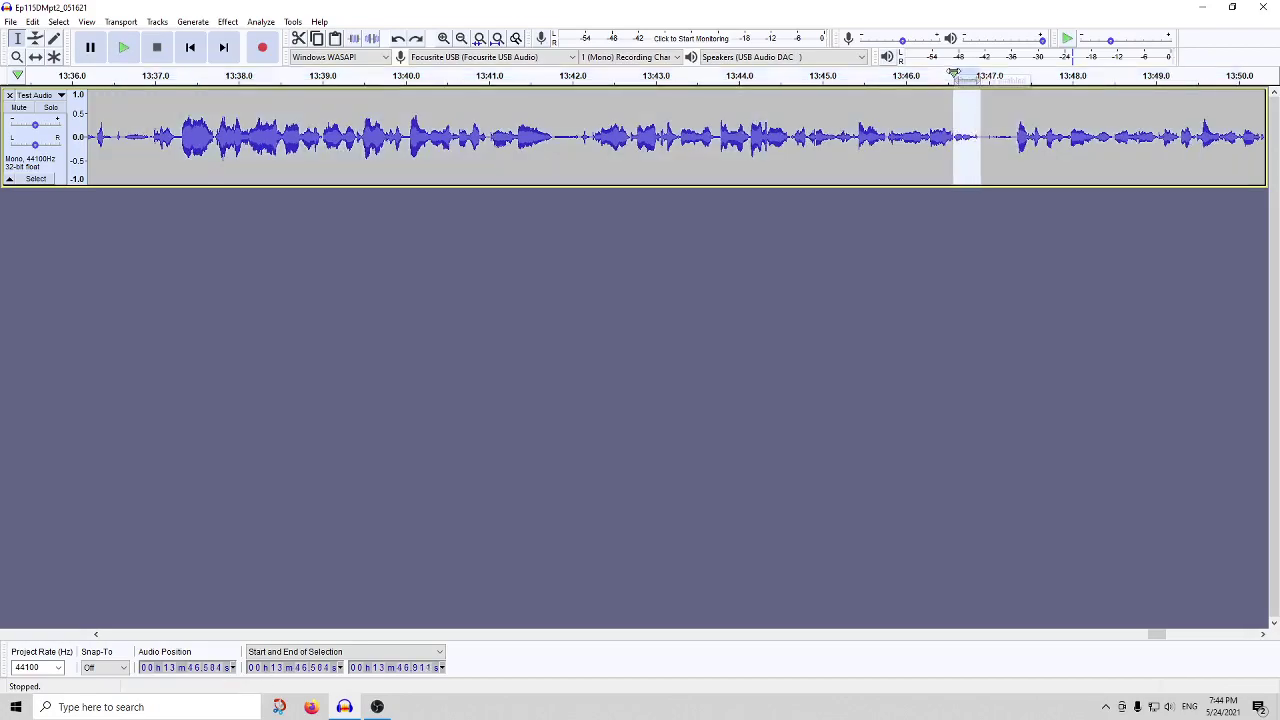
pyautogui.press('space')
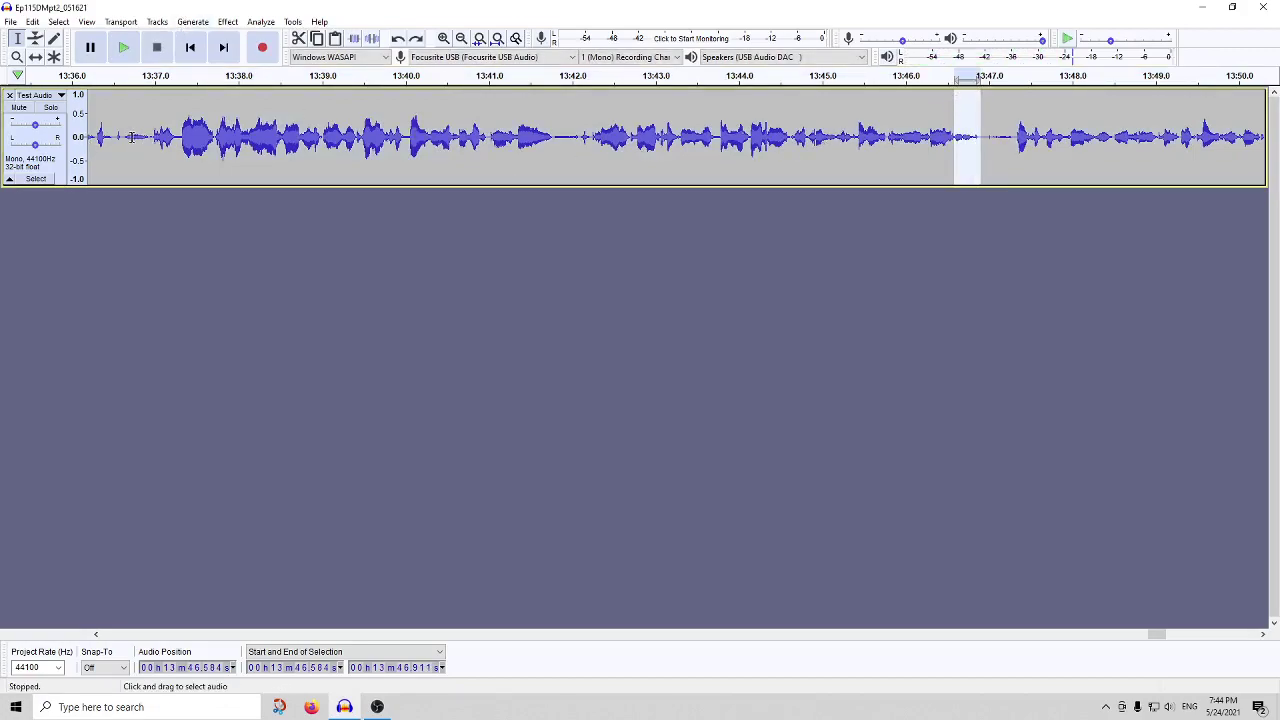
pyautogui.doubleClick(987, 137)
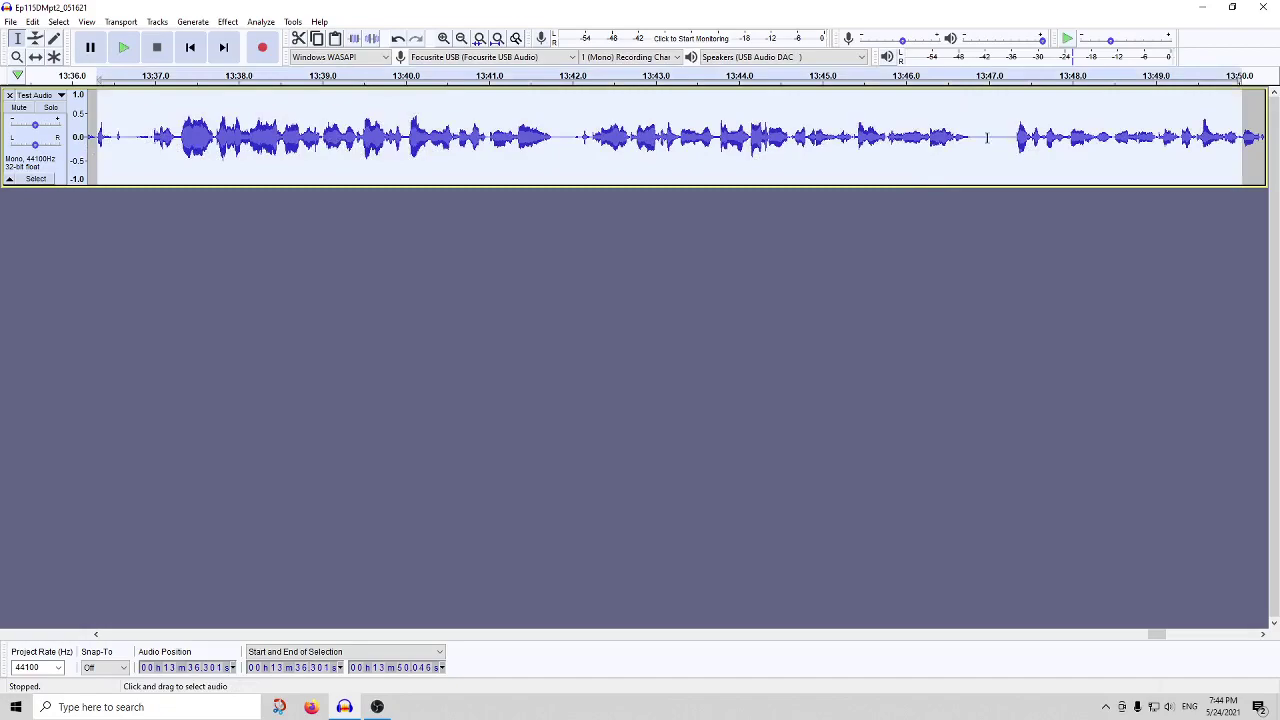
pyautogui.moveTo(986, 137); pyautogui.dragTo(957, 147)
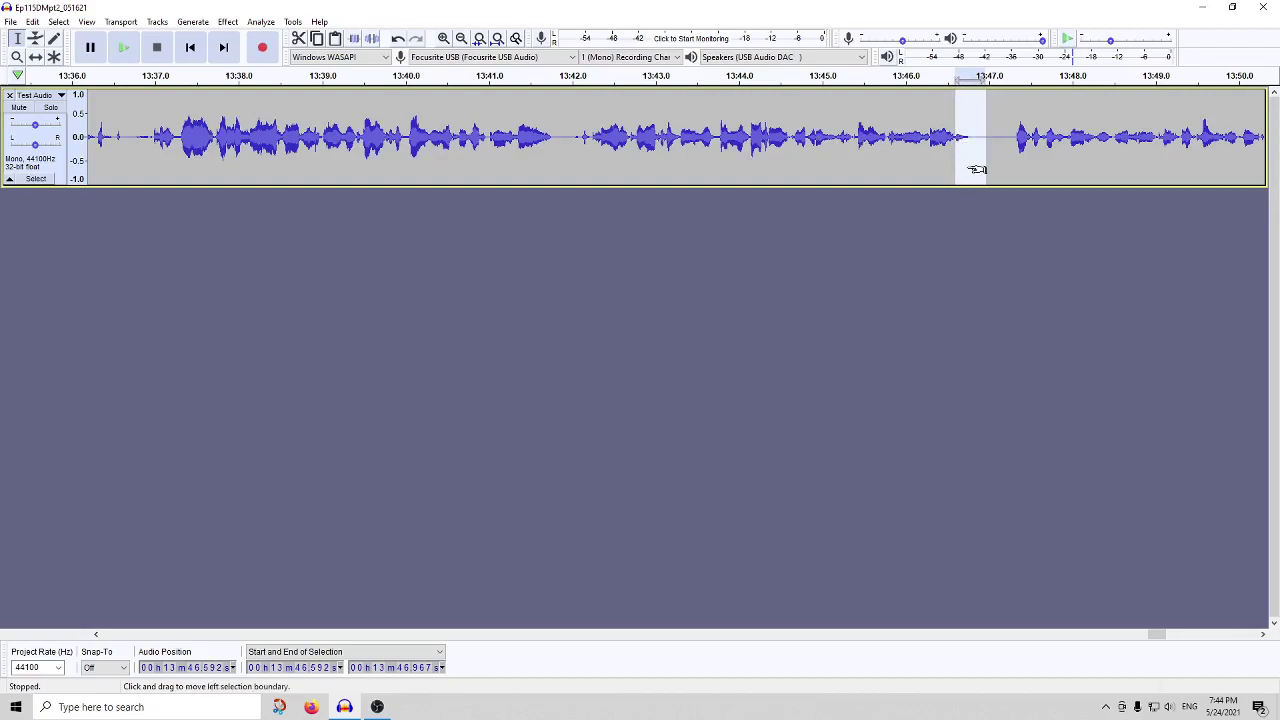
pyautogui.moveTo(971, 163); pyautogui.dragTo(232, 147)
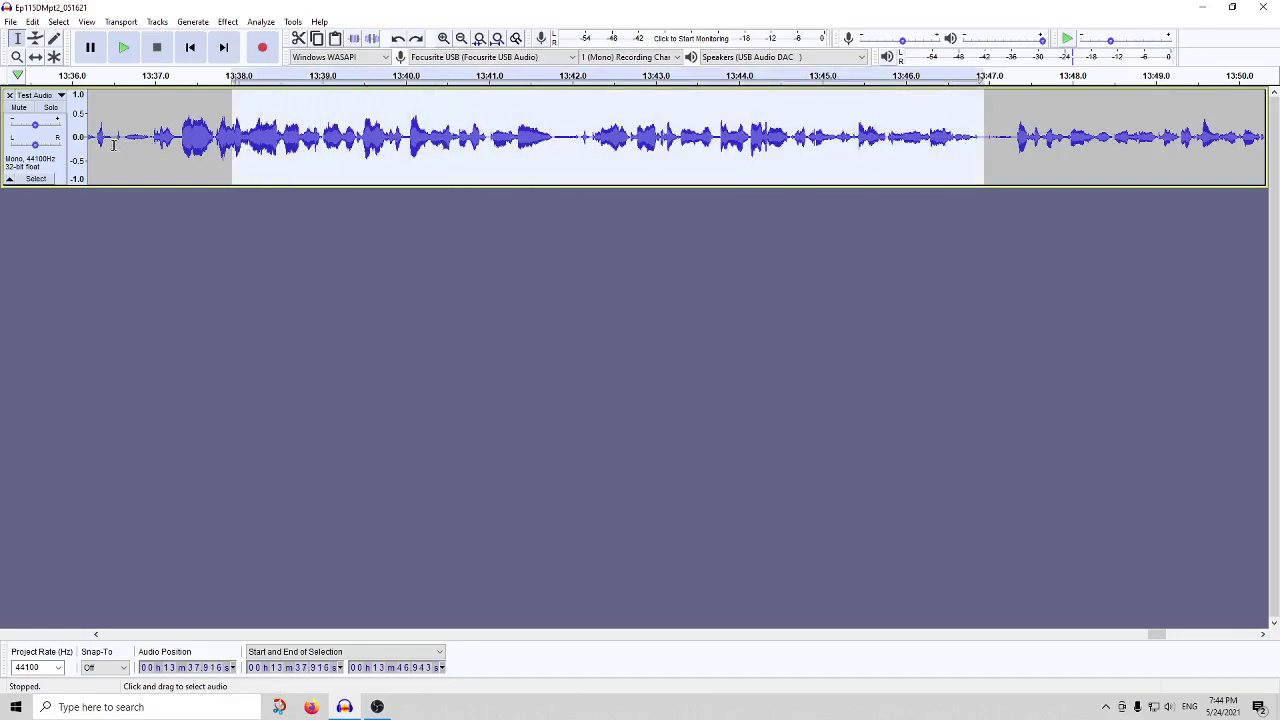
pyautogui.moveTo(113, 145); pyautogui.dragTo(1238, 145)
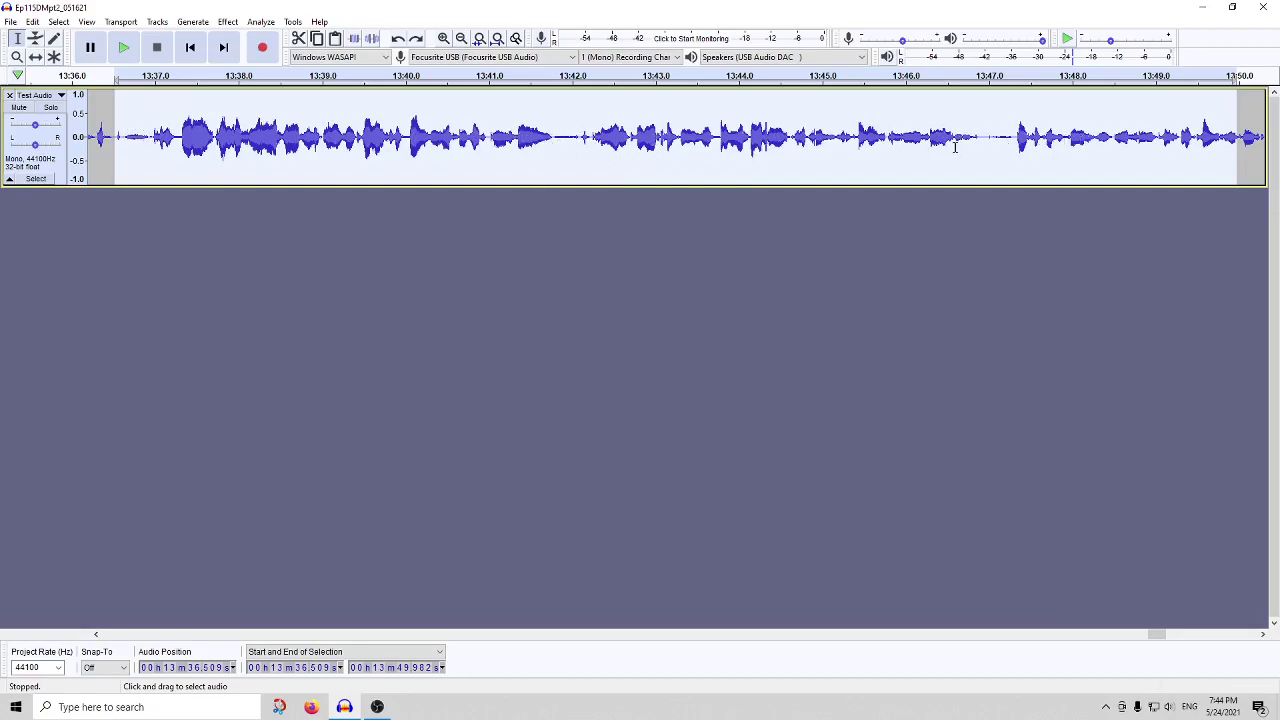
pyautogui.moveTo(983, 137); pyautogui.dragTo(953, 140)
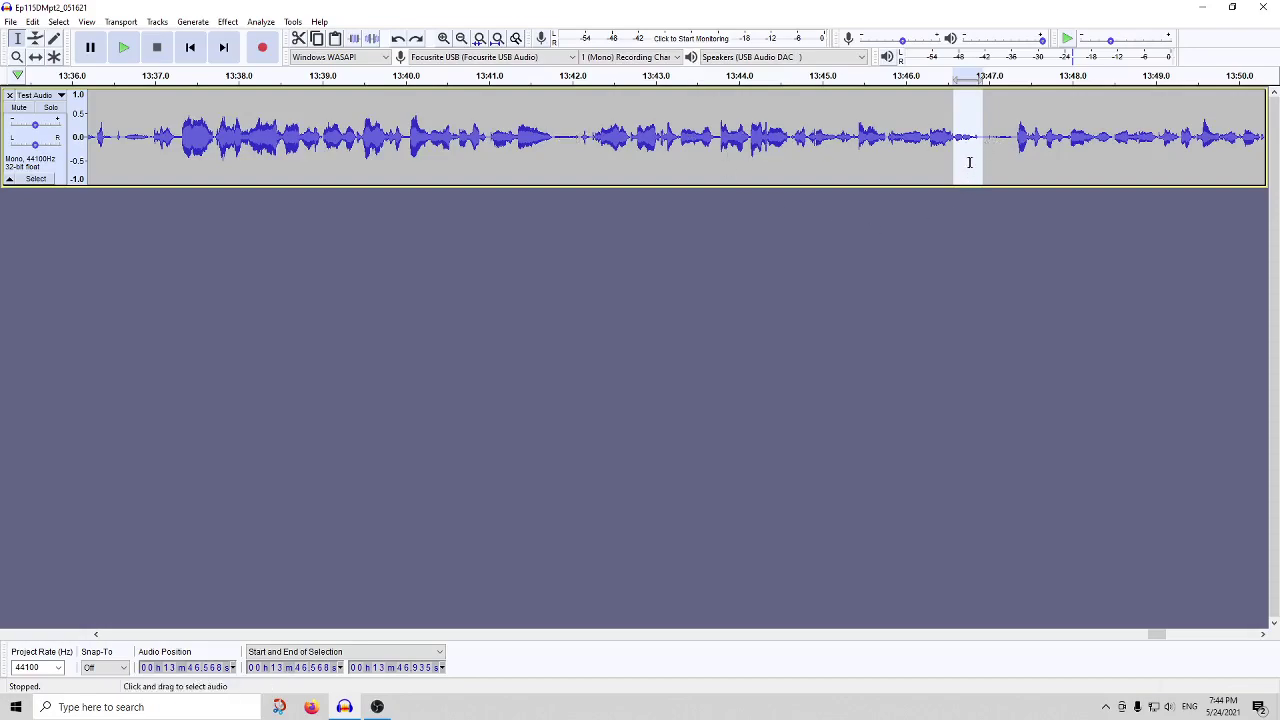
# Select the brief pause around 13:41.8–13:42.0 and play it back.
pyautogui.click(980, 140)
pyautogui.keyDown('shift'); pyautogui.click(958, 140); pyautogui.keyUp('shift')
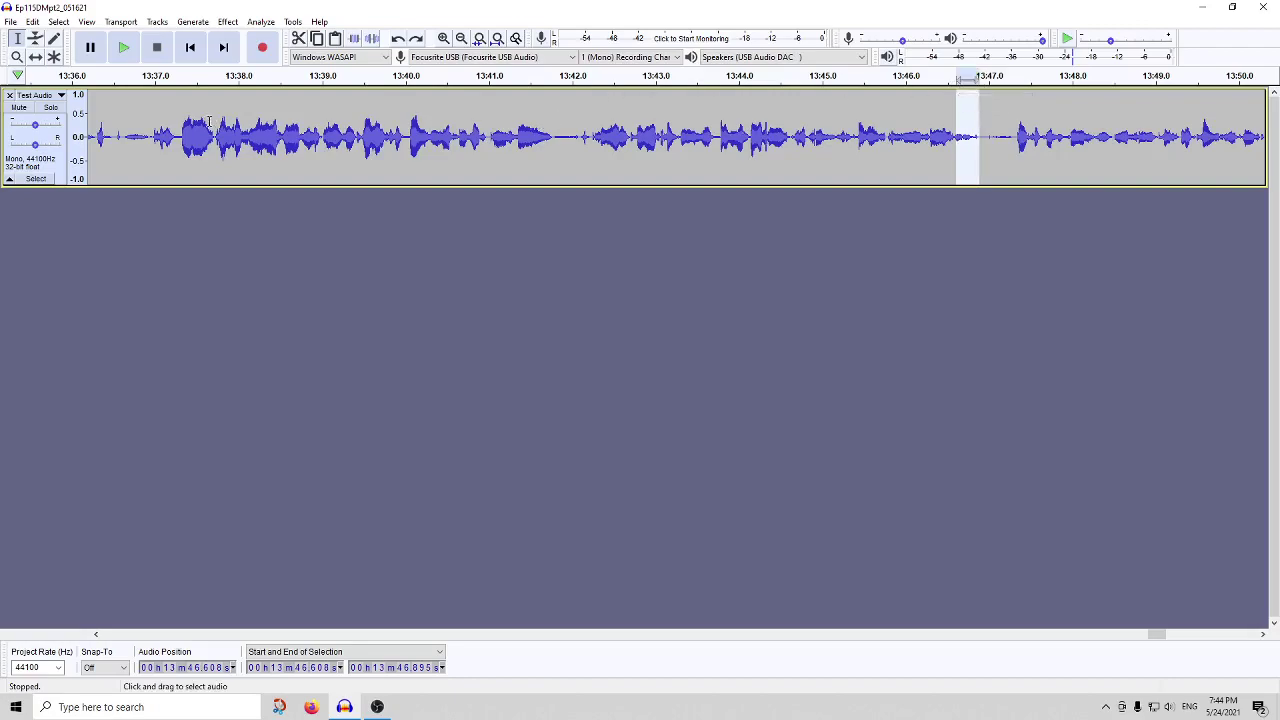
pyautogui.moveTo(576, 140); pyautogui.dragTo(558, 142)
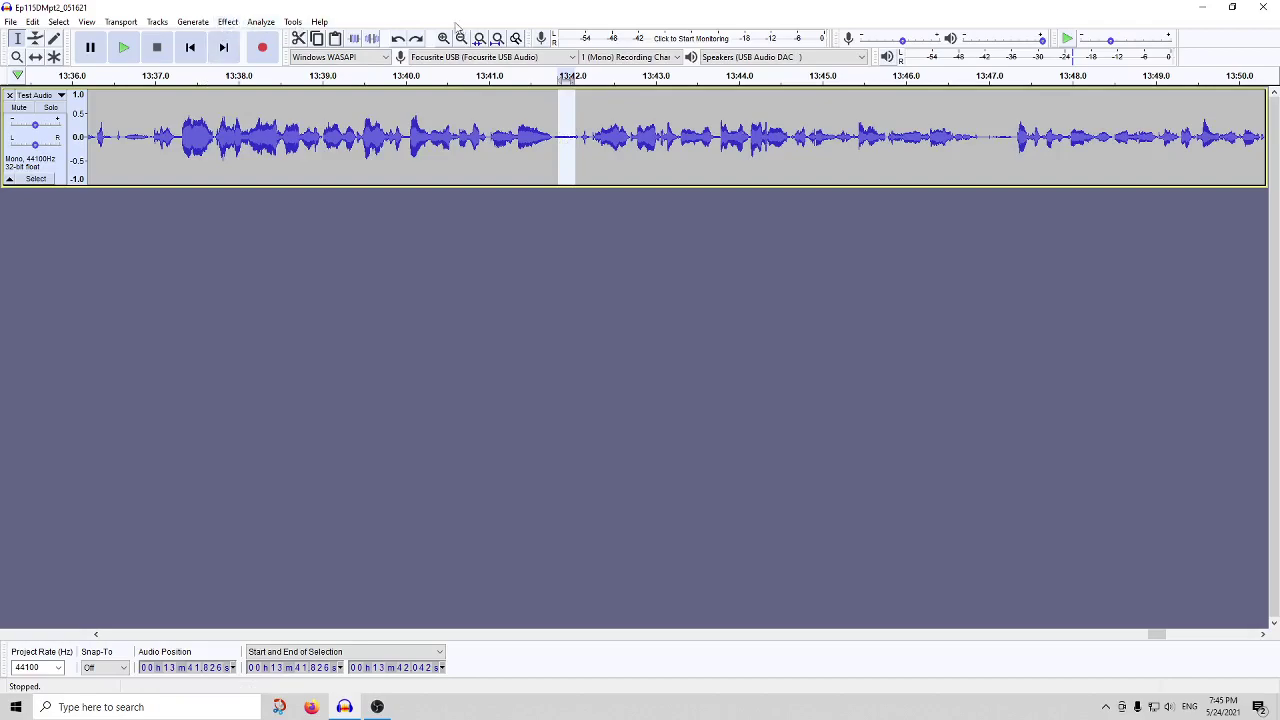
pyautogui.press('space')
# Apply Noise Gate to the 13:42 pause with threshold -30 dB and level reduction -10.0 dB.
pyautogui.click(228, 22)
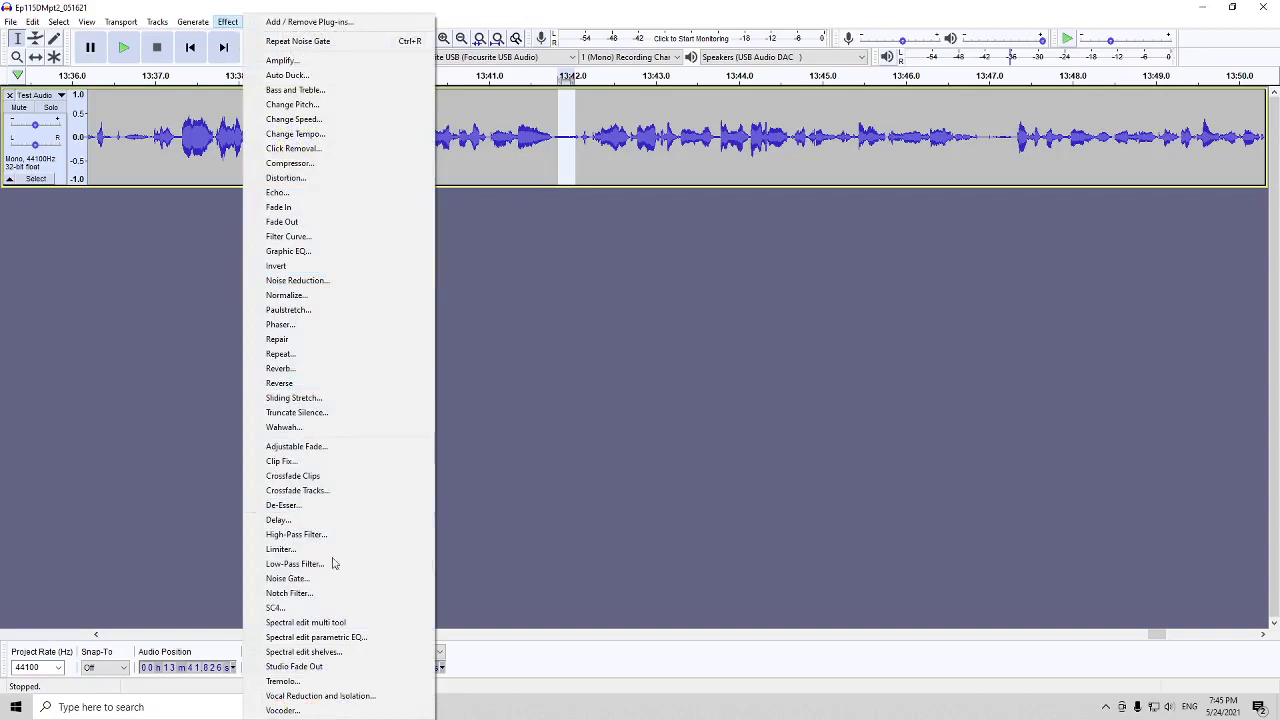
pyautogui.click(323, 580)
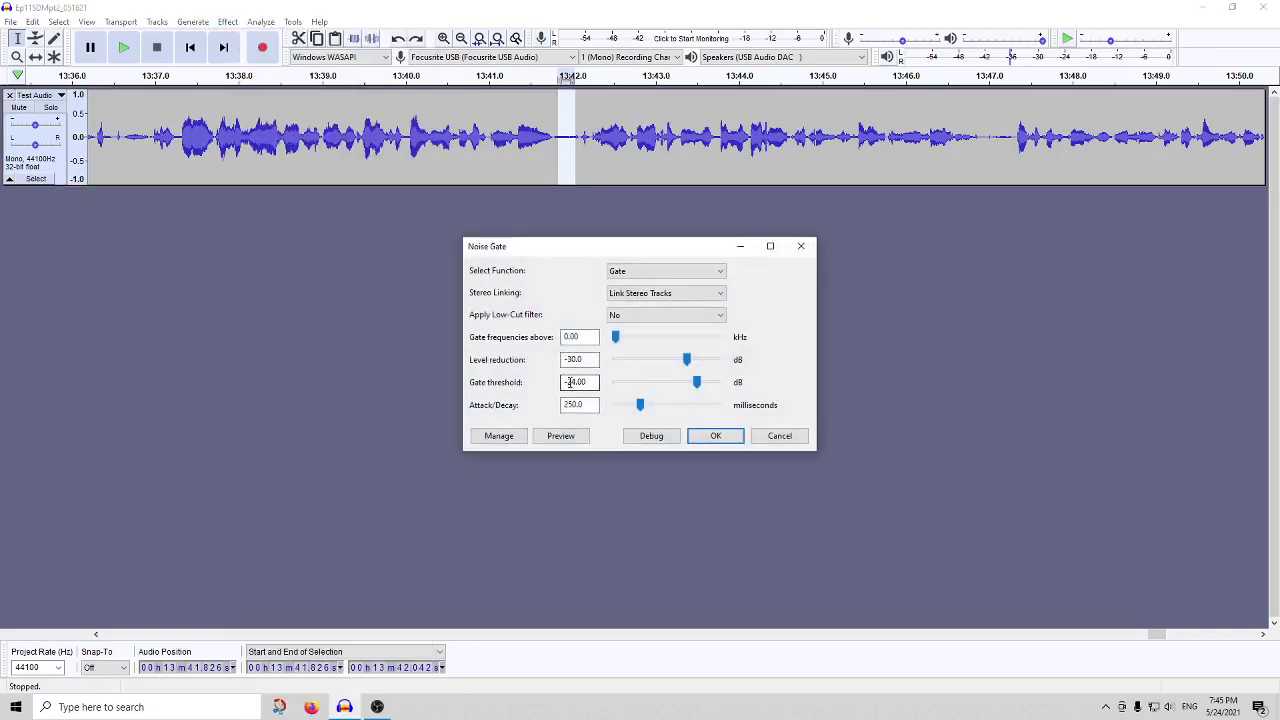
pyautogui.moveTo(568, 382)
pyautogui.mouseDown()
pyautogui.moveTo(623, 391)
pyautogui.moveTo(569, 382)
pyautogui.mouseUp()
pyautogui.click(575, 382)
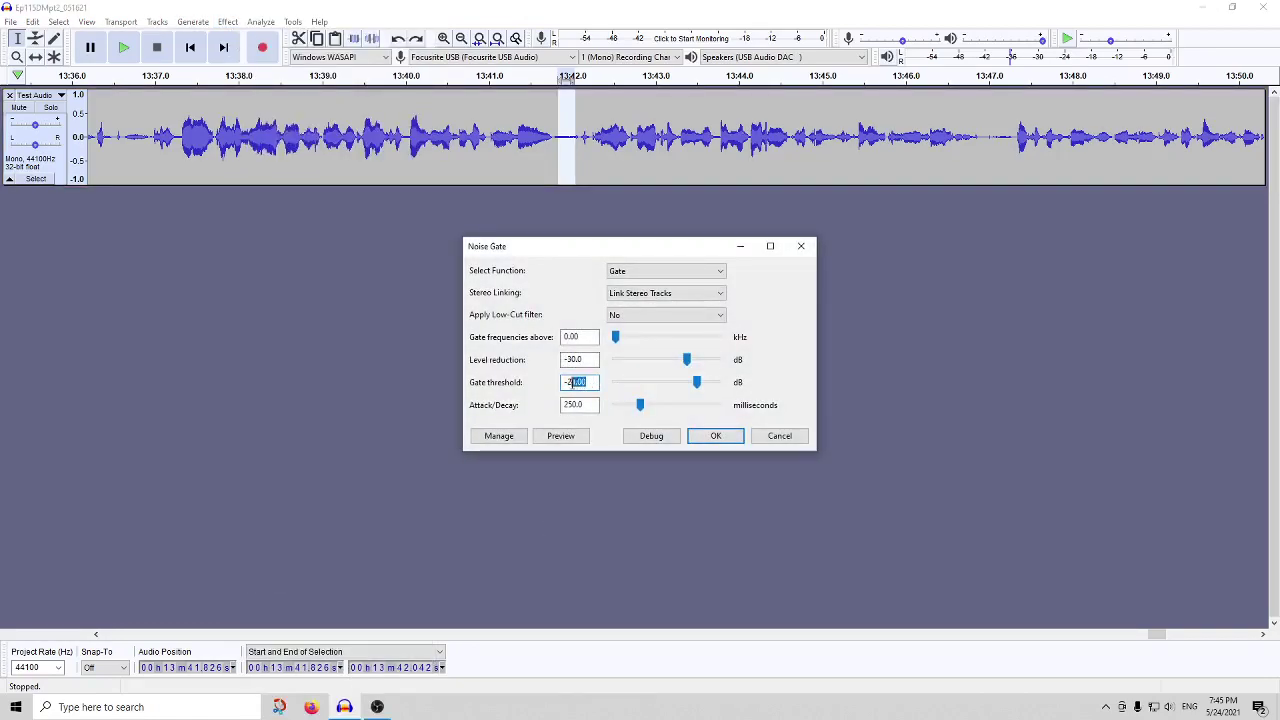
pyautogui.write('30')
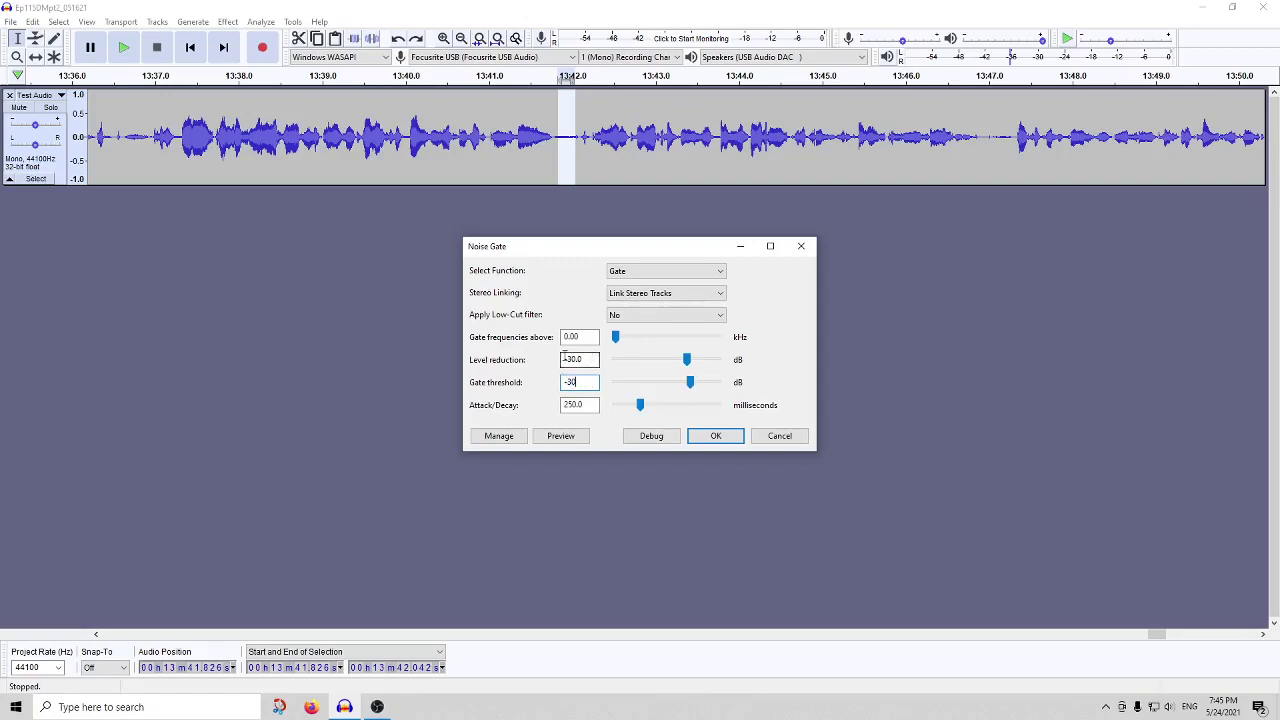
pyautogui.moveTo(584, 359); pyautogui.dragTo(556, 360)
pyautogui.write('-10.0')
pyautogui.click(714, 437)
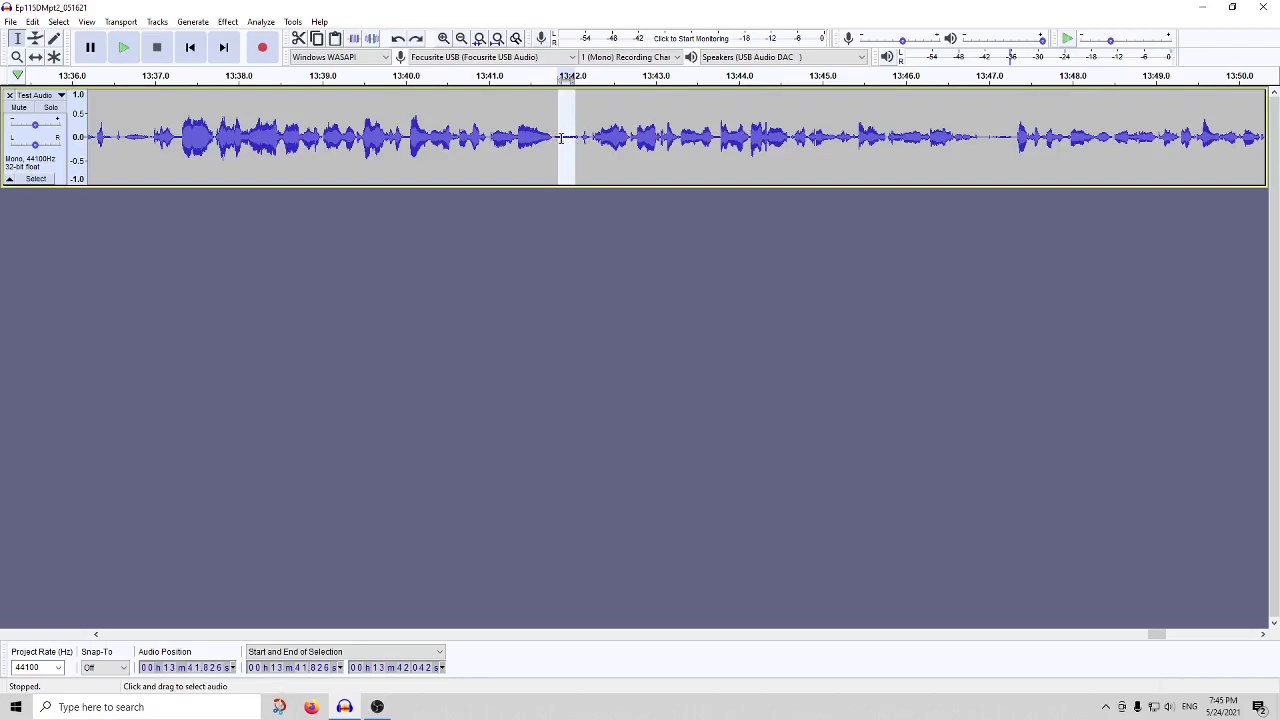
# Select the speech clip from about 13:36.7 to 13:49.1 for gating.
pyautogui.moveTo(1163, 140); pyautogui.dragTo(127, 166)
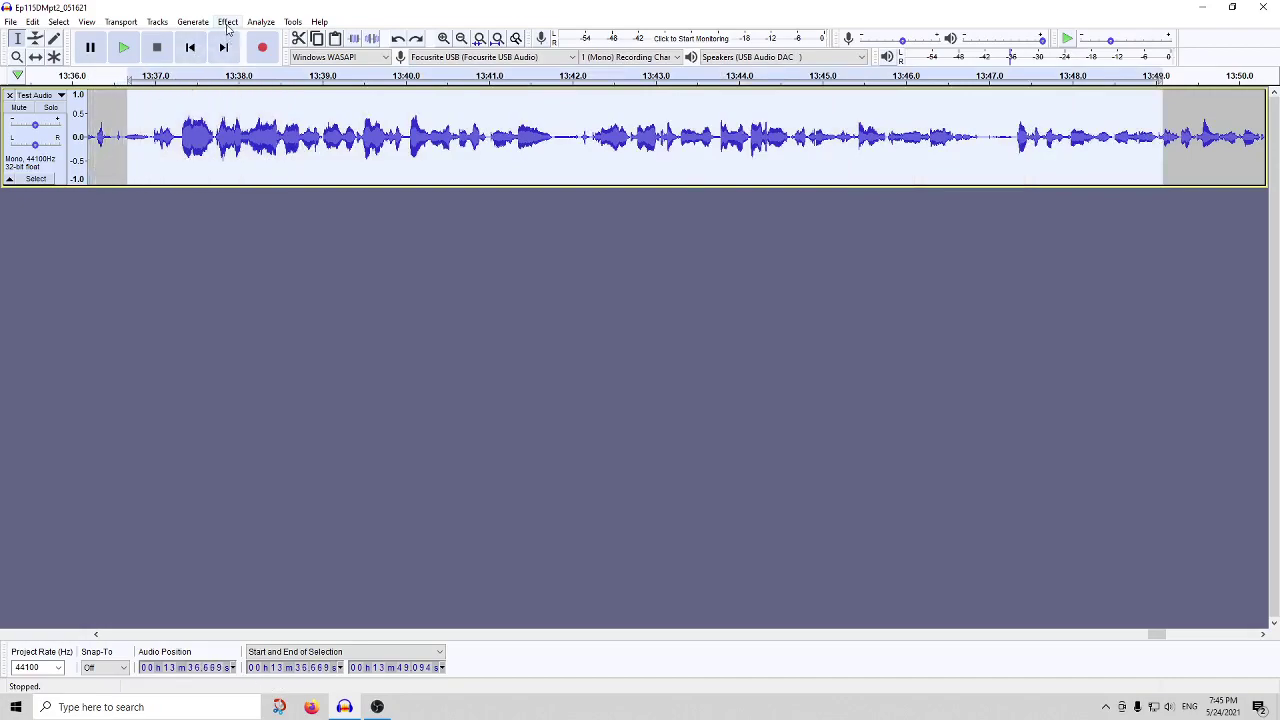
pyautogui.click(228, 22)
pyautogui.click(288, 578)
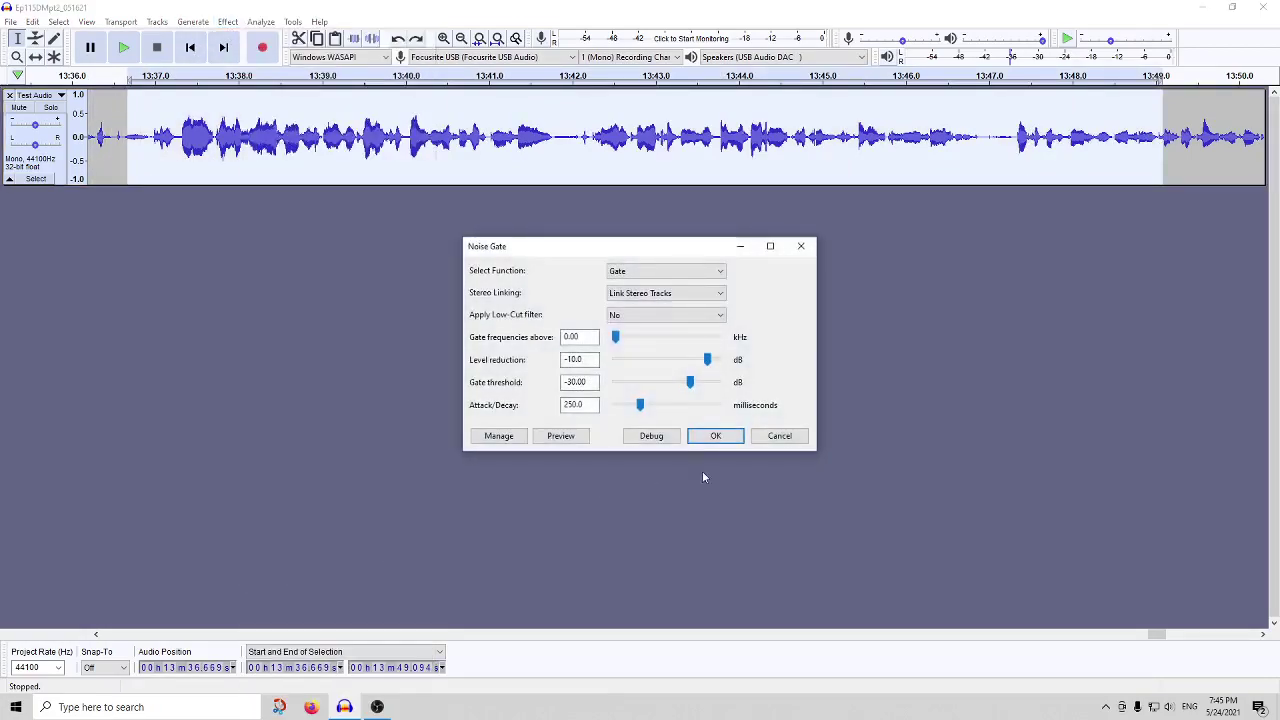
pyautogui.click(780, 432)
# Apply the -30 dB threshold, -10 dB reduction Noise Gate, then mark the gated pause near 13:42.
pyautogui.click(228, 22)
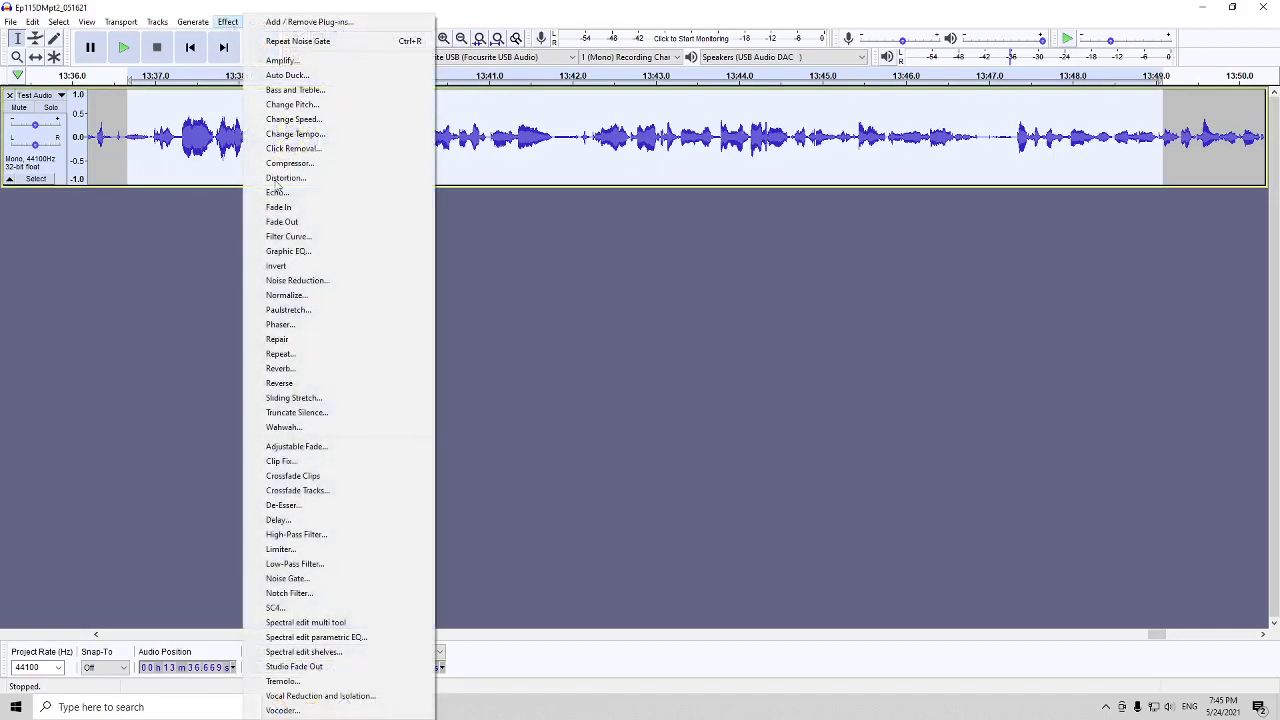
pyautogui.click(359, 575)
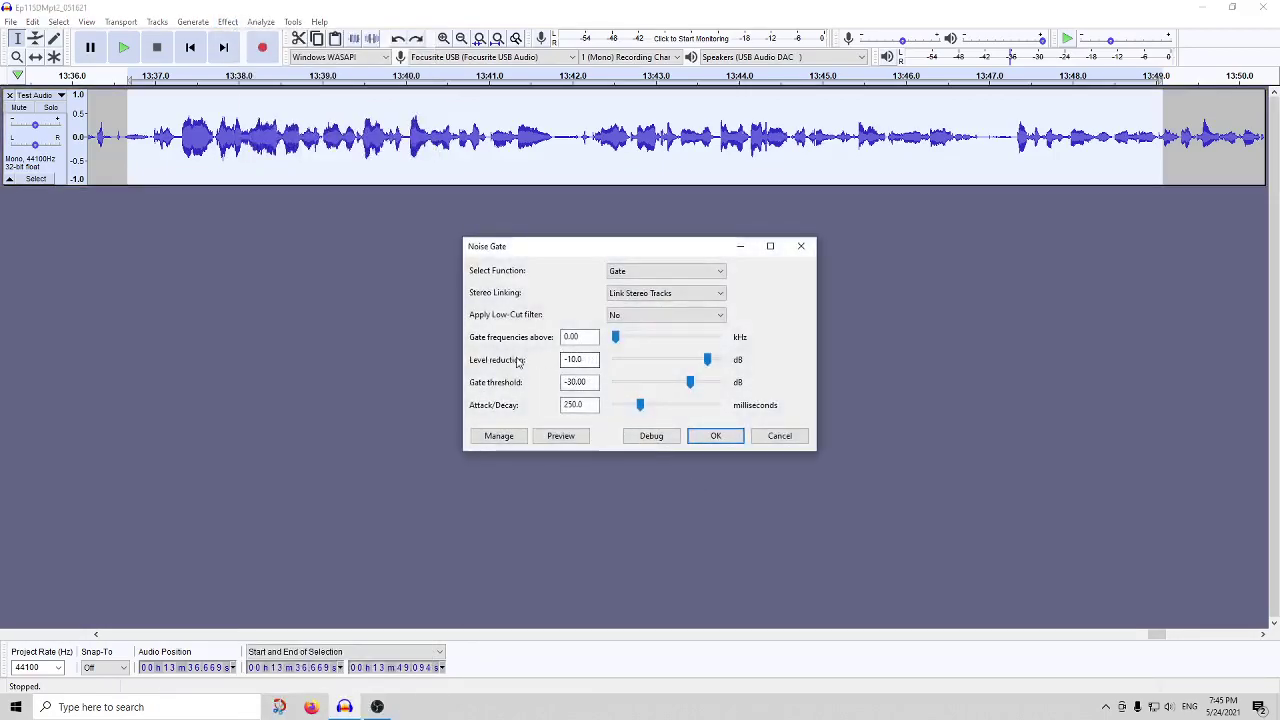
pyautogui.doubleClick(573, 360)
pyautogui.moveTo(596, 384); pyautogui.dragTo(563, 385)
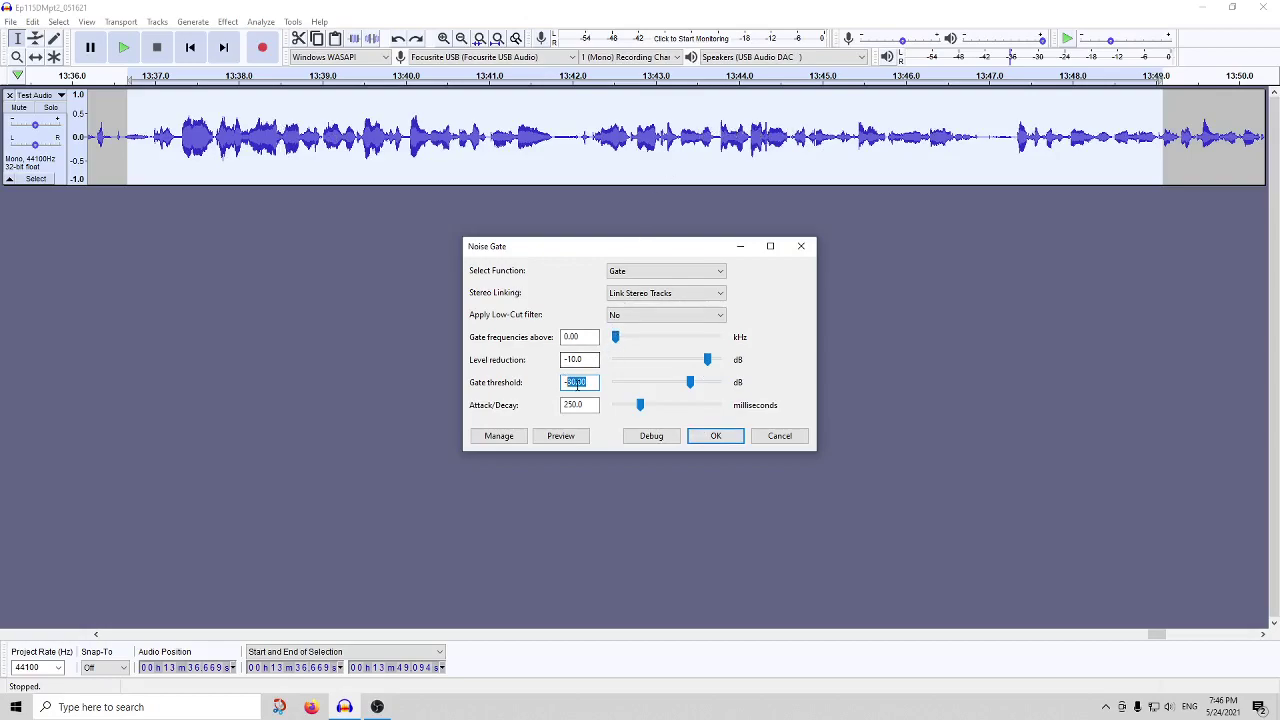
pyautogui.click(726, 437)
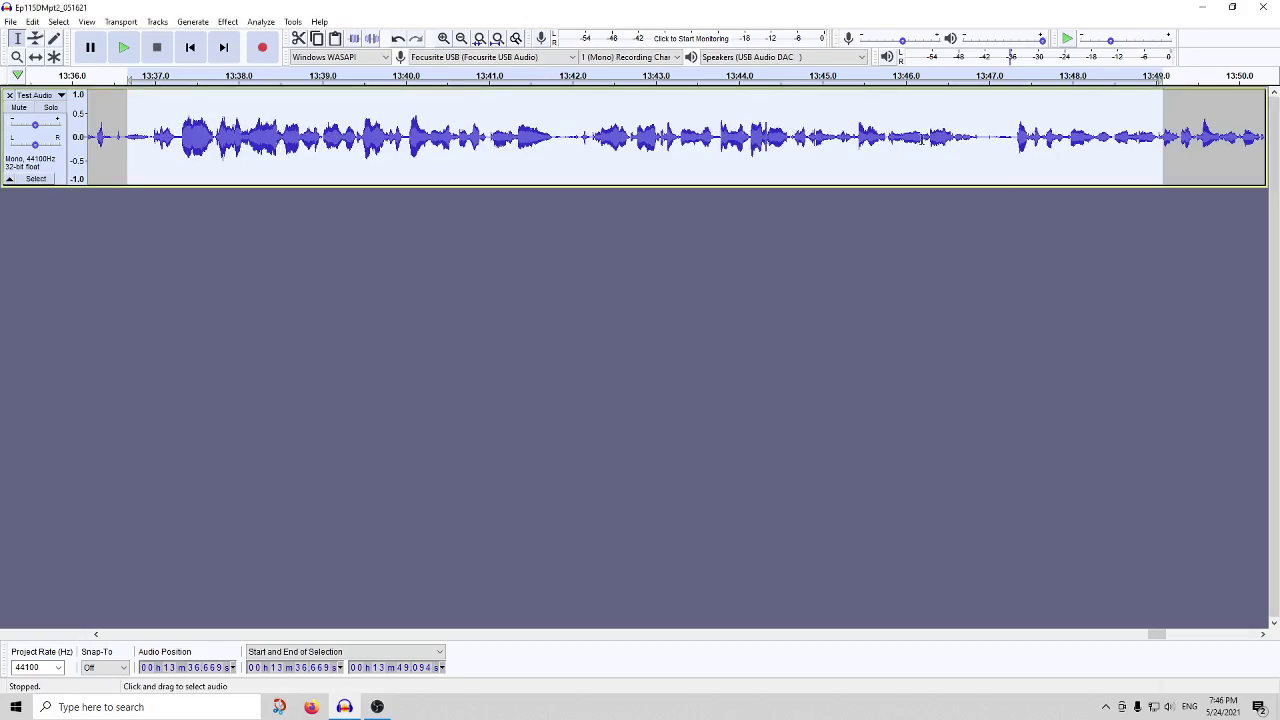
pyautogui.moveTo(580, 140); pyautogui.dragTo(558, 142)
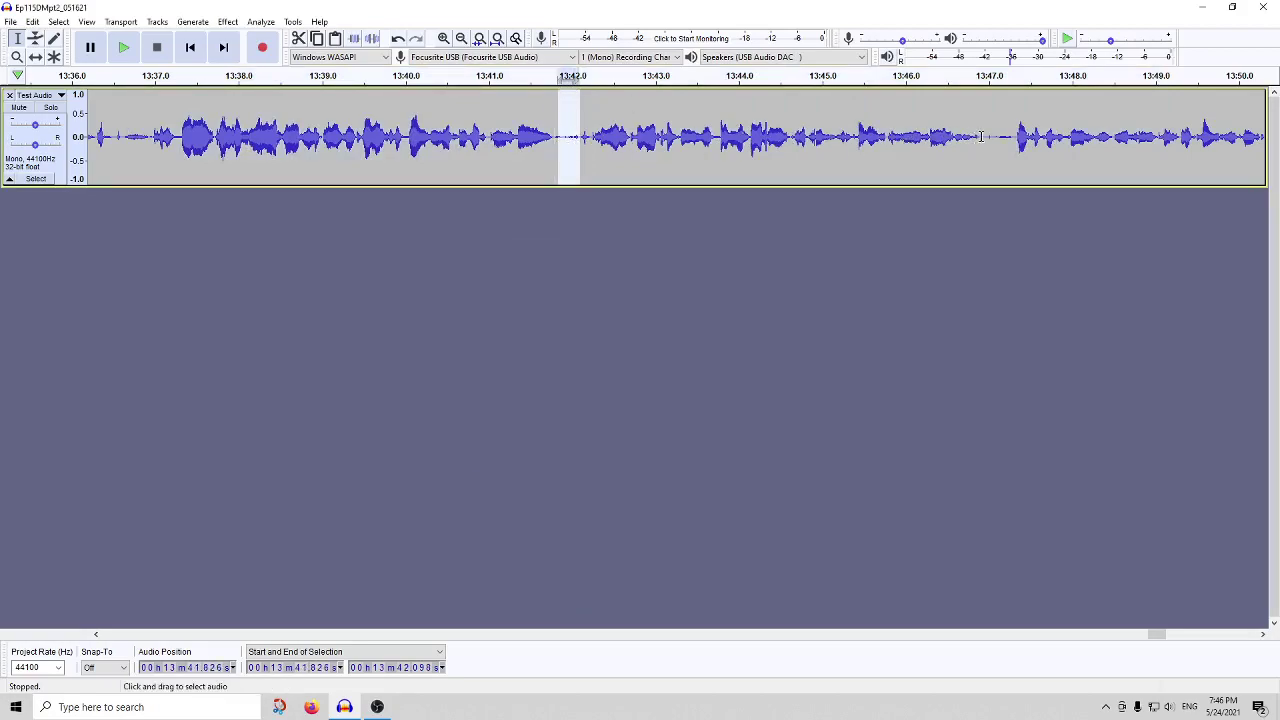
pyautogui.moveTo(981, 137); pyautogui.dragTo(956, 150)
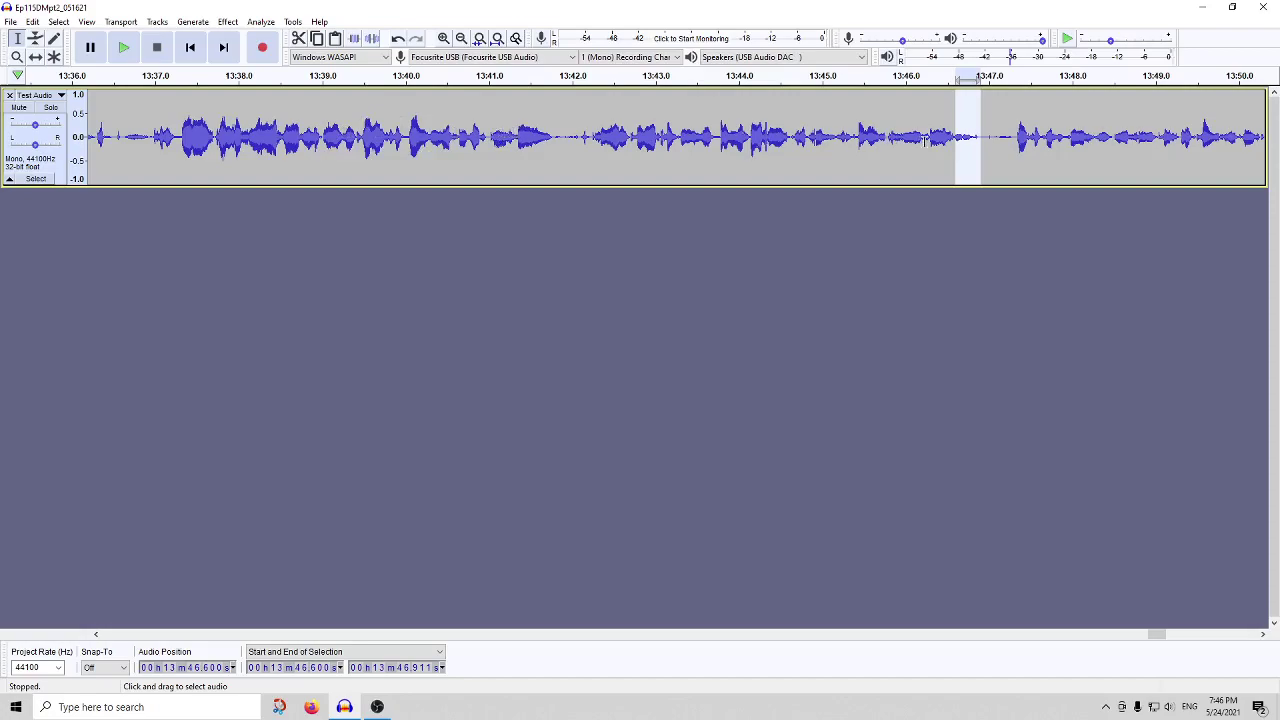
pyautogui.moveTo(925, 137); pyautogui.dragTo(150, 152)
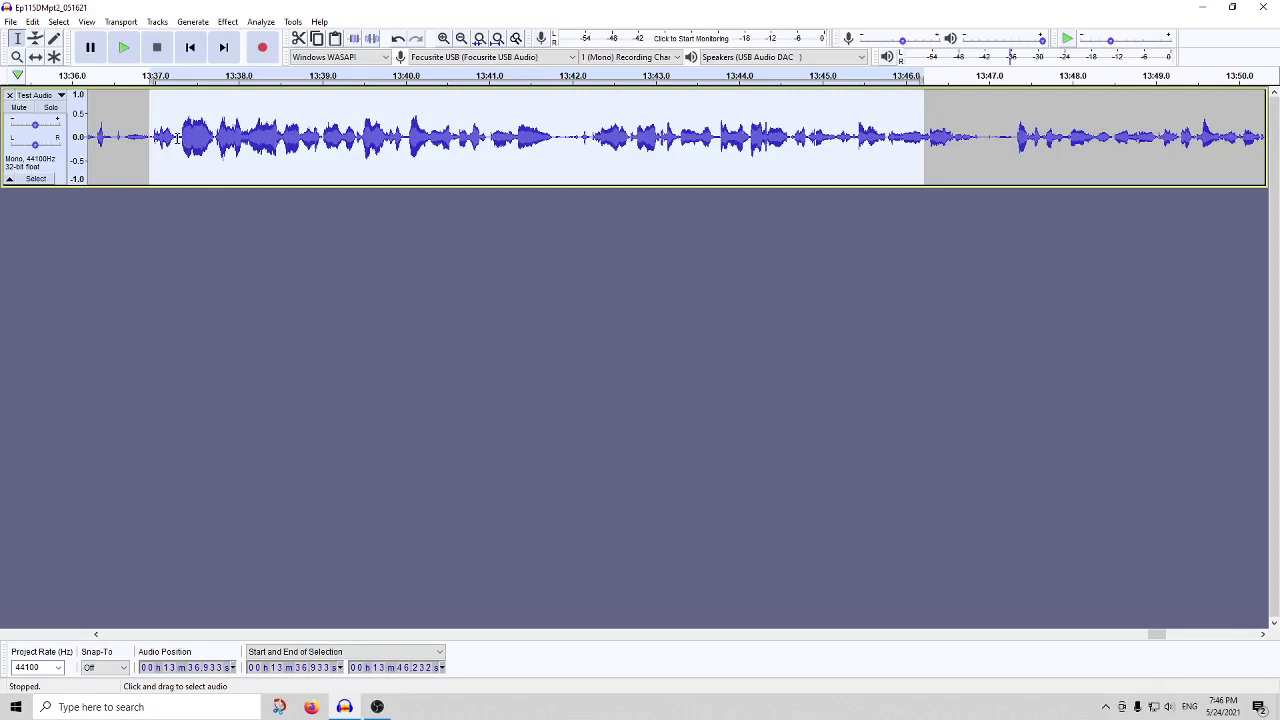
pyautogui.moveTo(176, 138); pyautogui.dragTo(212, 140)
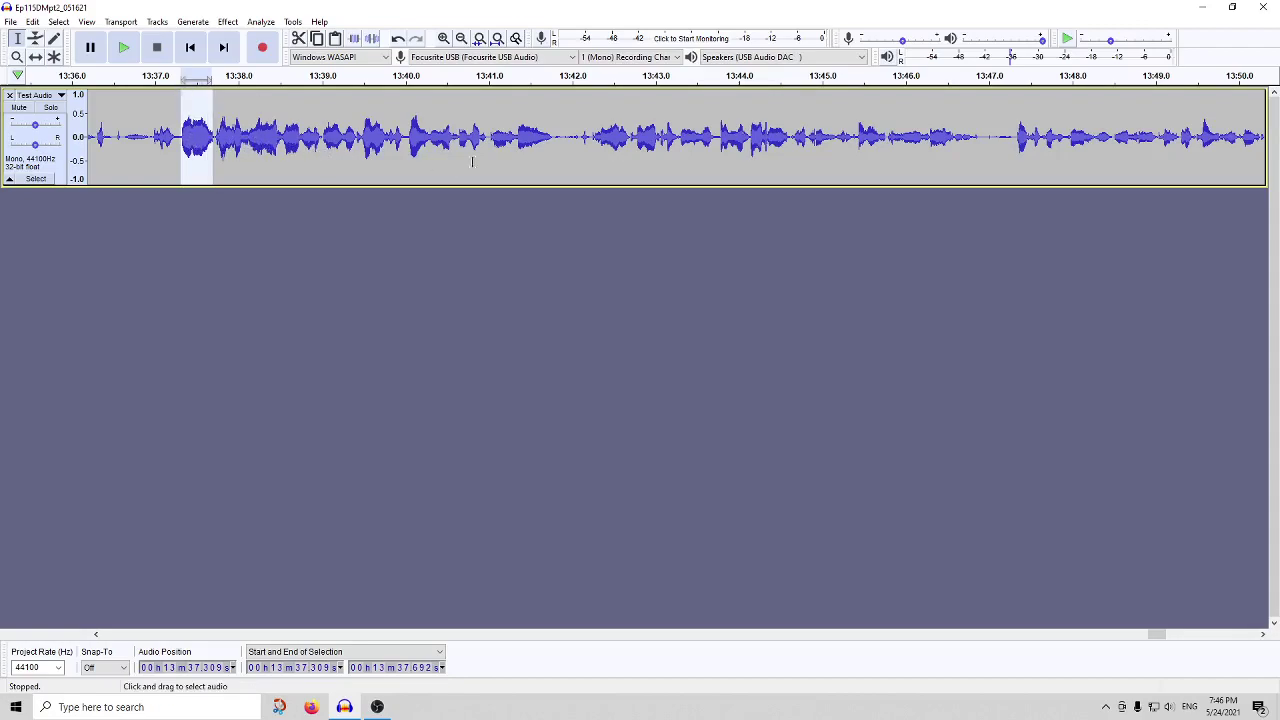
pyautogui.moveTo(1210, 145); pyautogui.dragTo(120, 145)
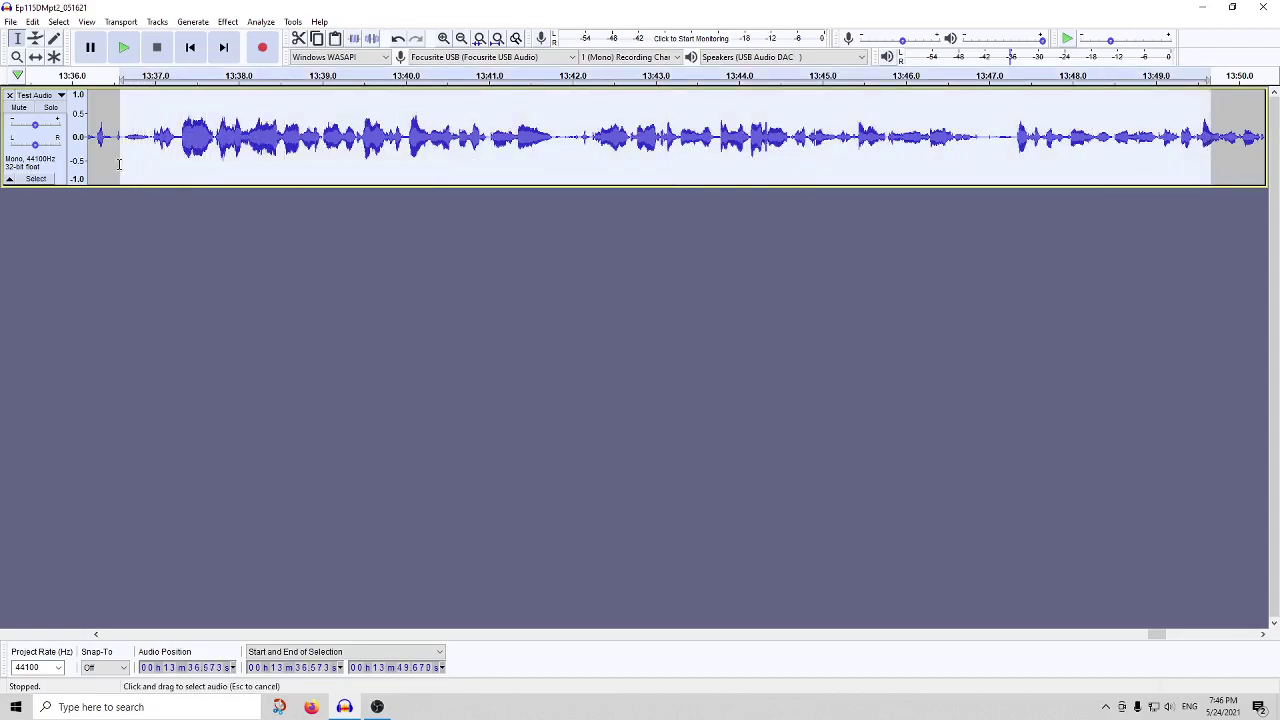
# Run Noise Gate on the track with its current settings.
pyautogui.click(228, 22)
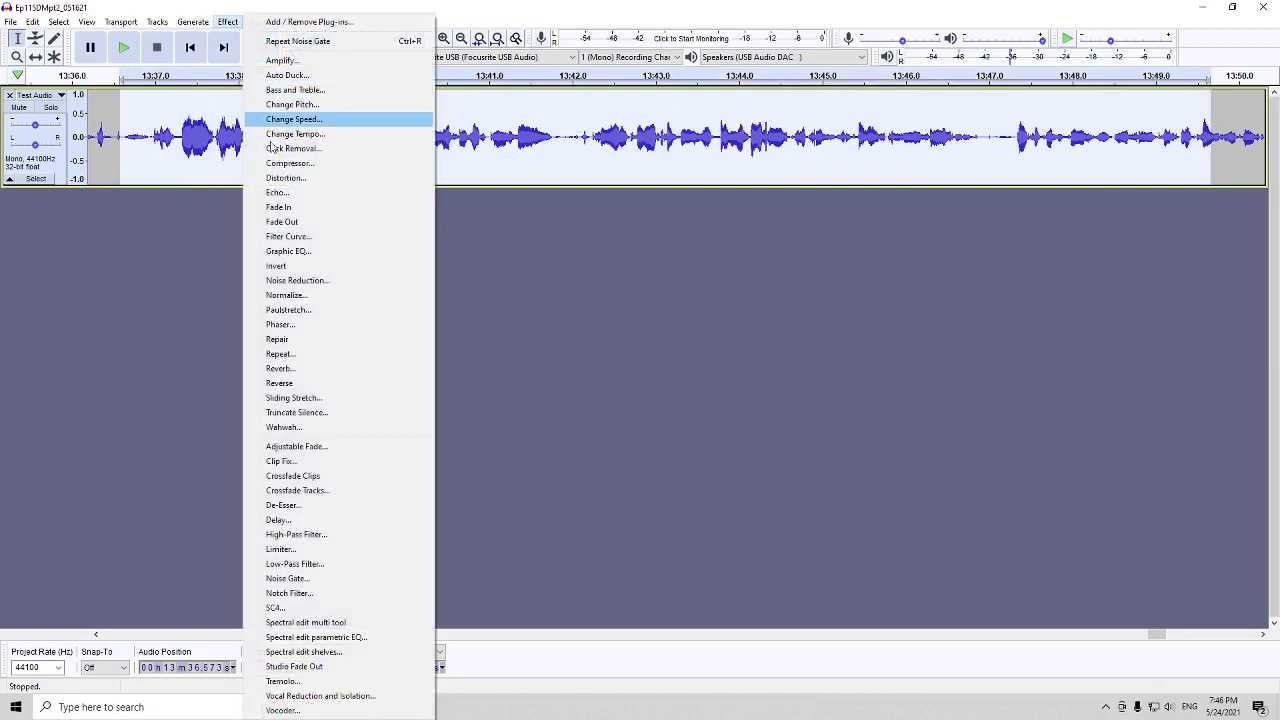
pyautogui.click(306, 580)
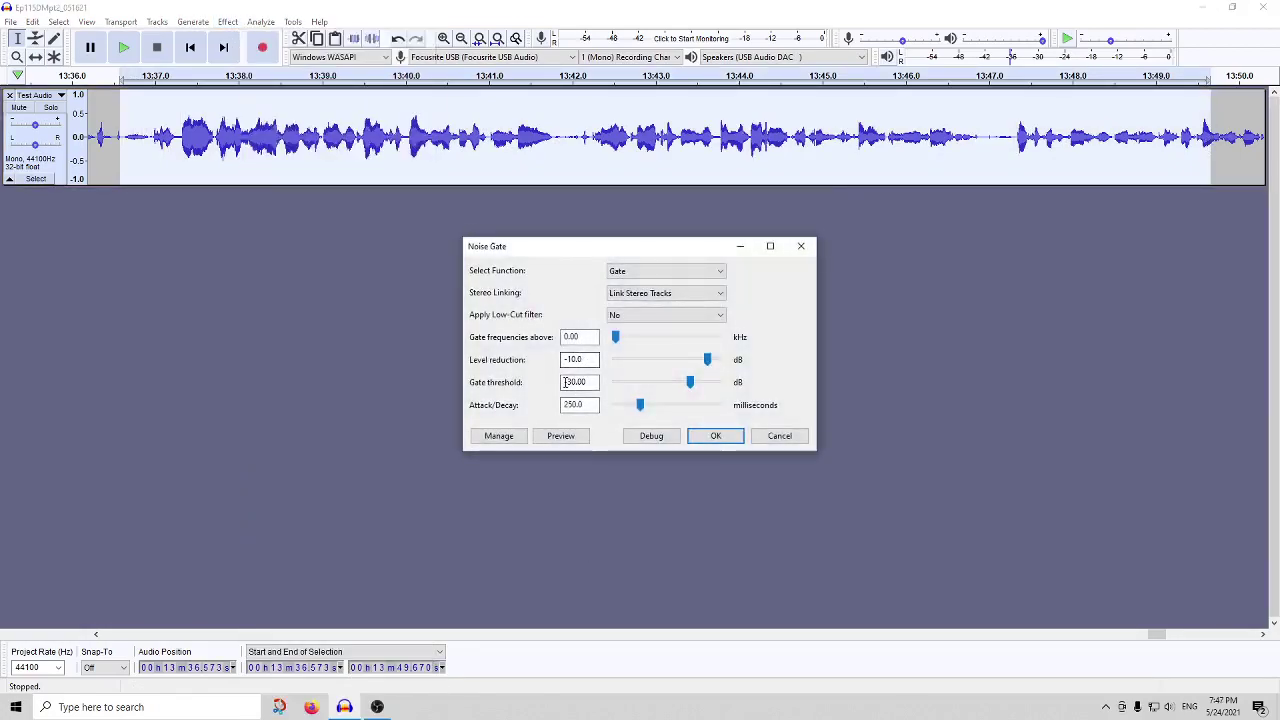
pyautogui.press('Tab')
pyautogui.press('Return')
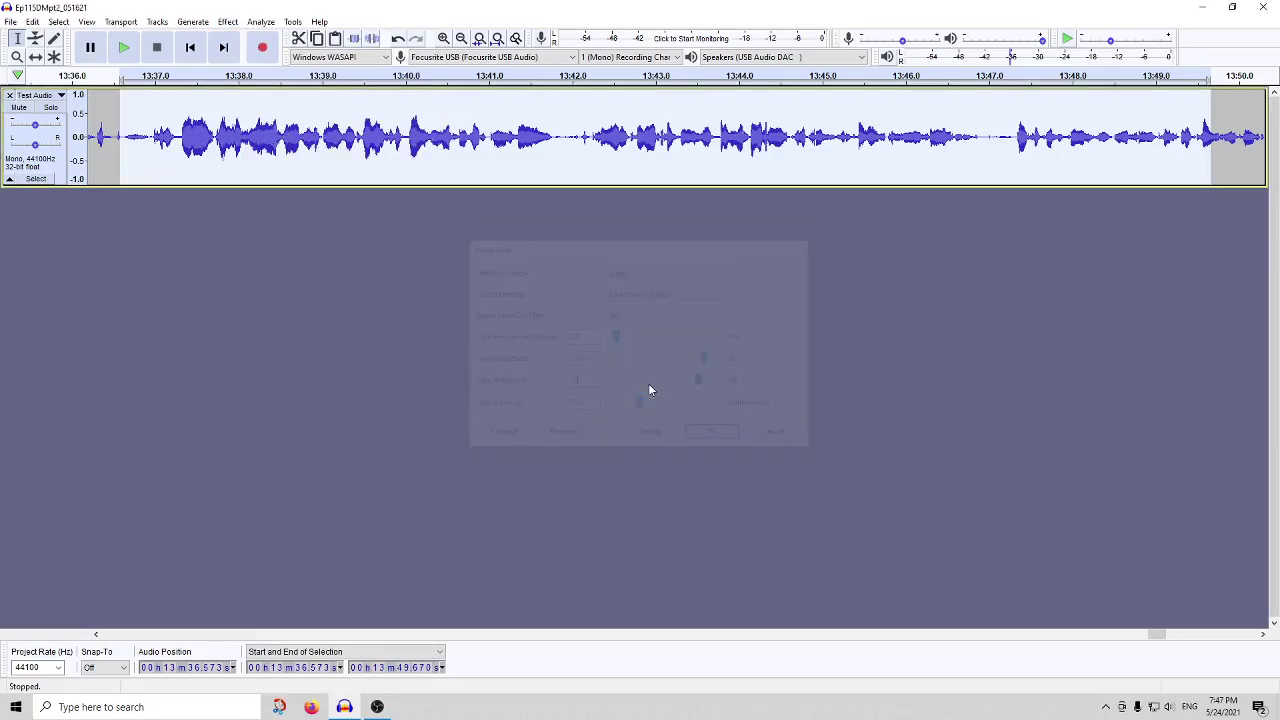
# Gate the track again with a -10 dB threshold.
pyautogui.click(228, 22)
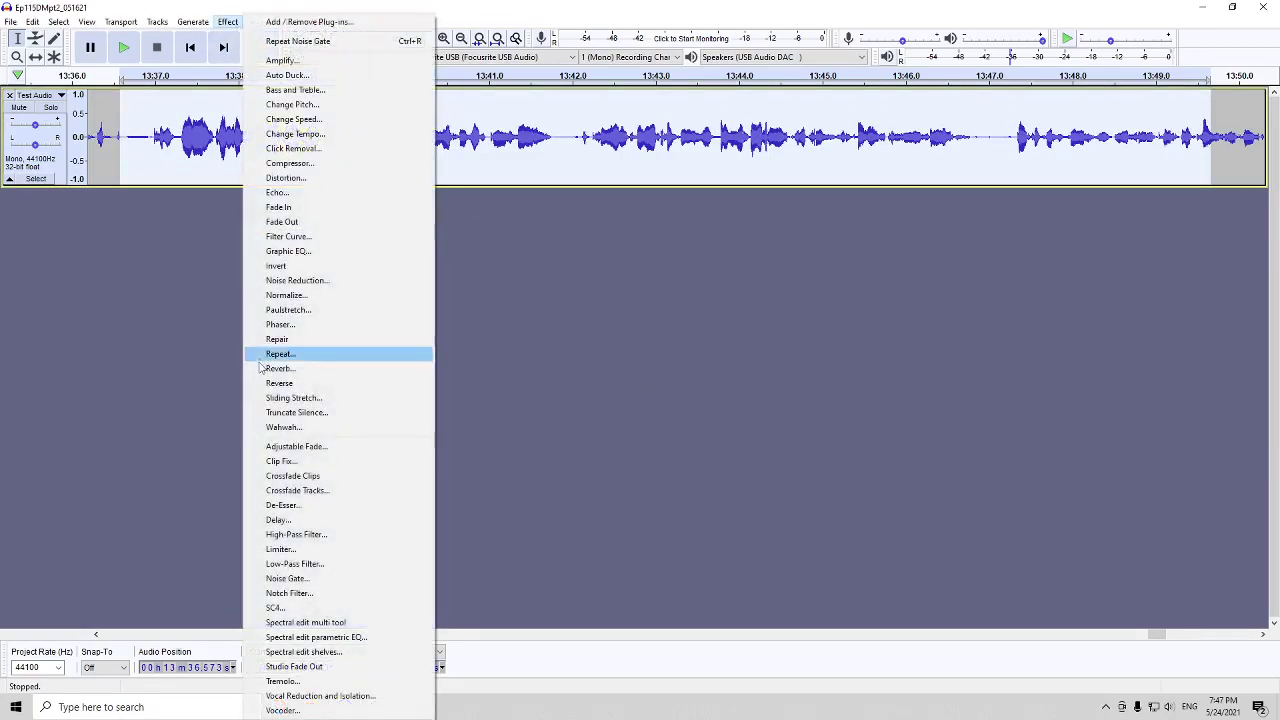
pyautogui.click(300, 579)
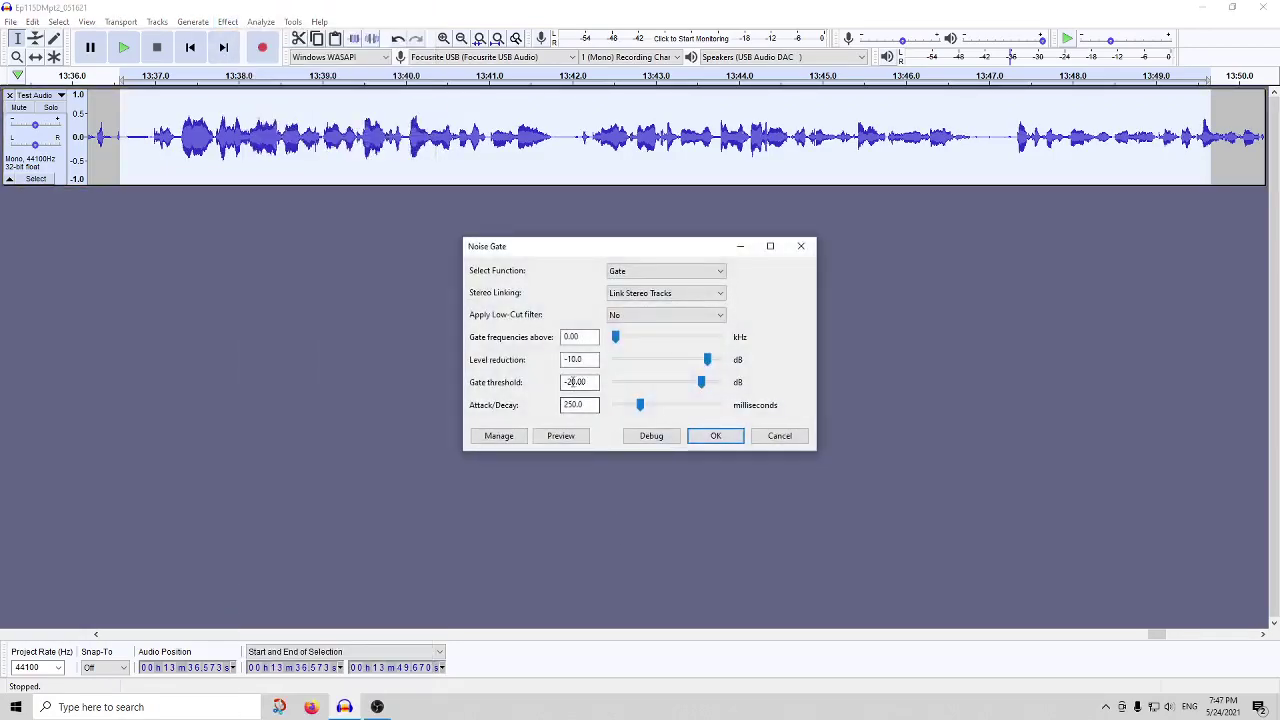
pyautogui.write('-10')
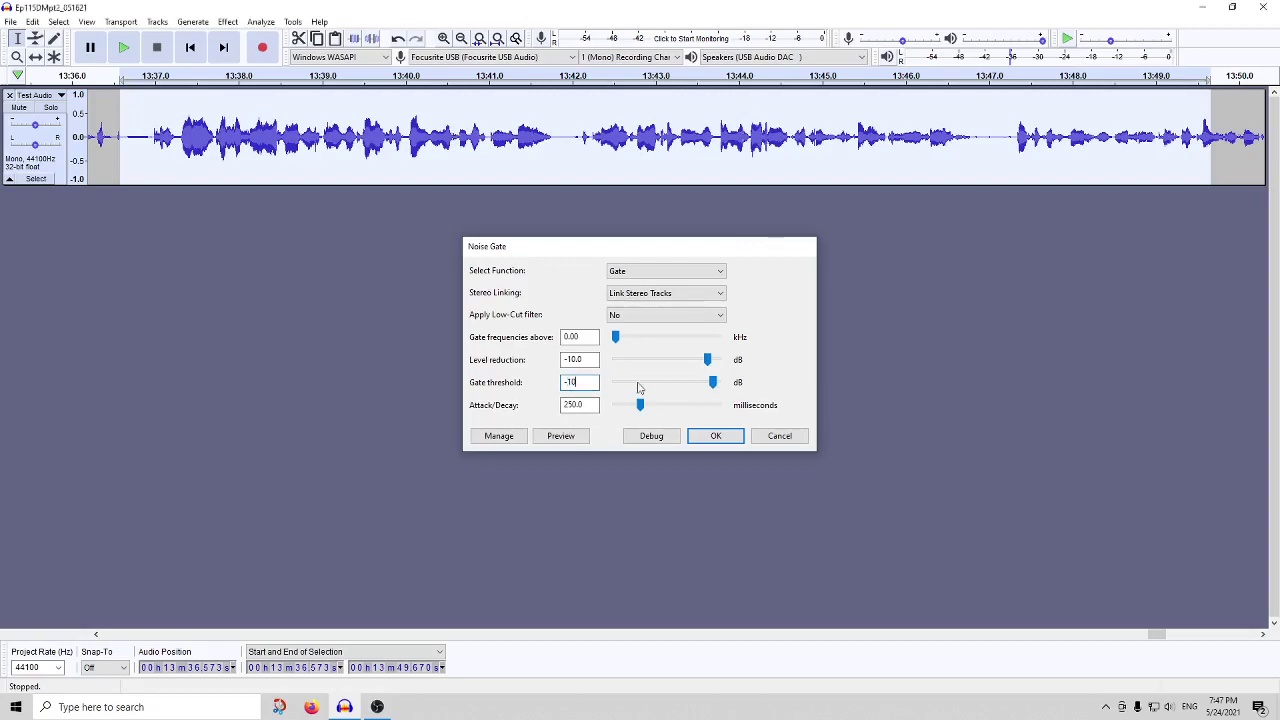
pyautogui.press('Return')
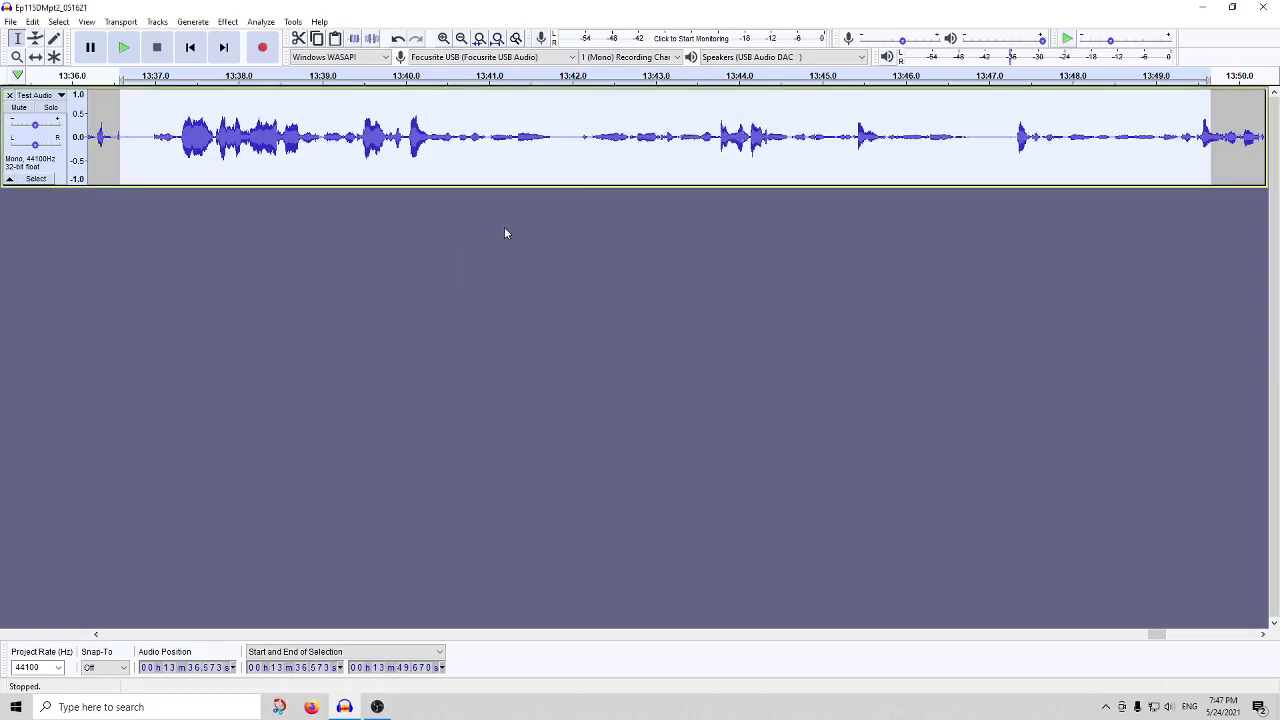
# Undo that gate and reapply Noise Gate with -30 dB level reduction.
pyautogui.hotkey('ctrl', 'z')
pyautogui.click(228, 22)
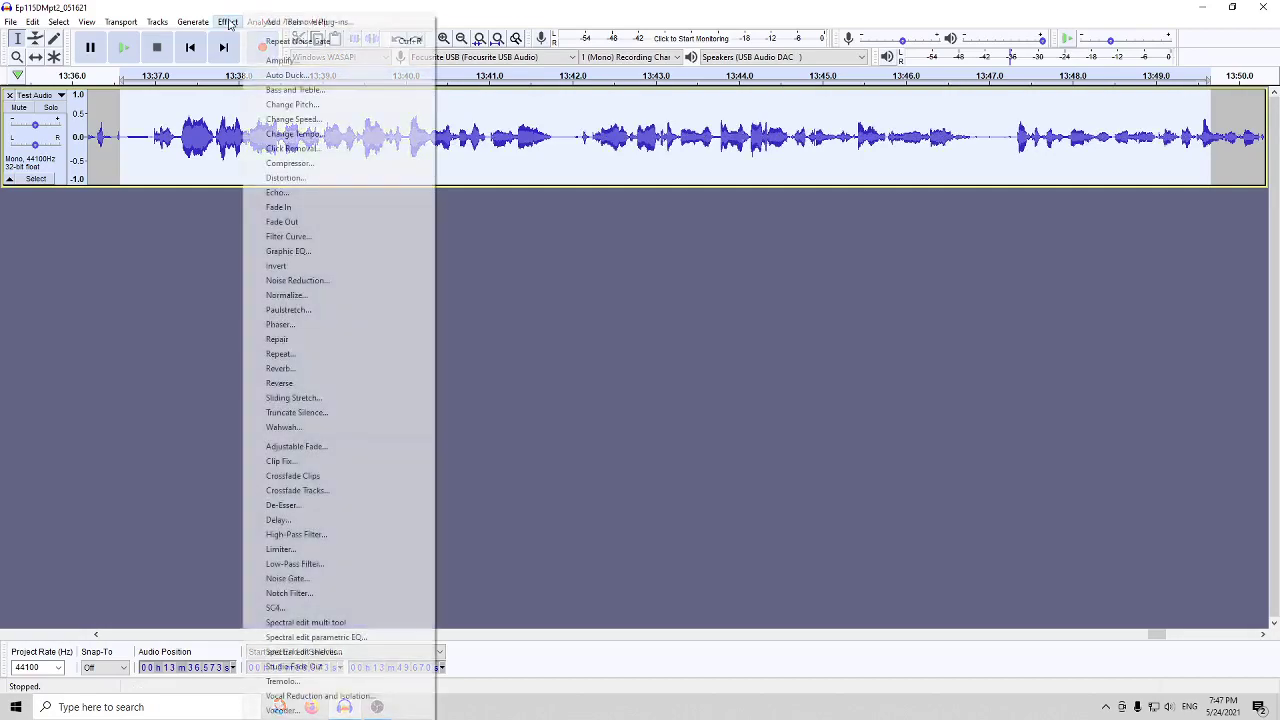
pyautogui.click(290, 579)
pyautogui.click(566, 382)
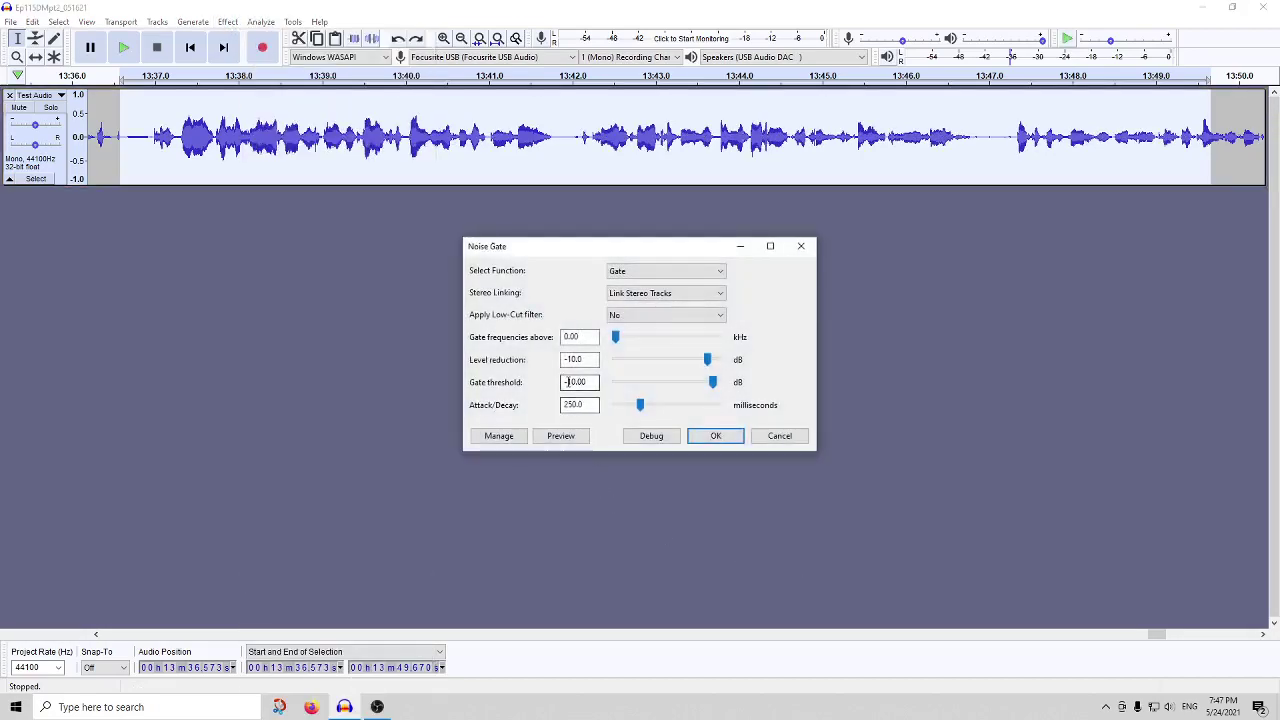
pyautogui.hotkey('shift', 'Tab')
pyautogui.write('-30')
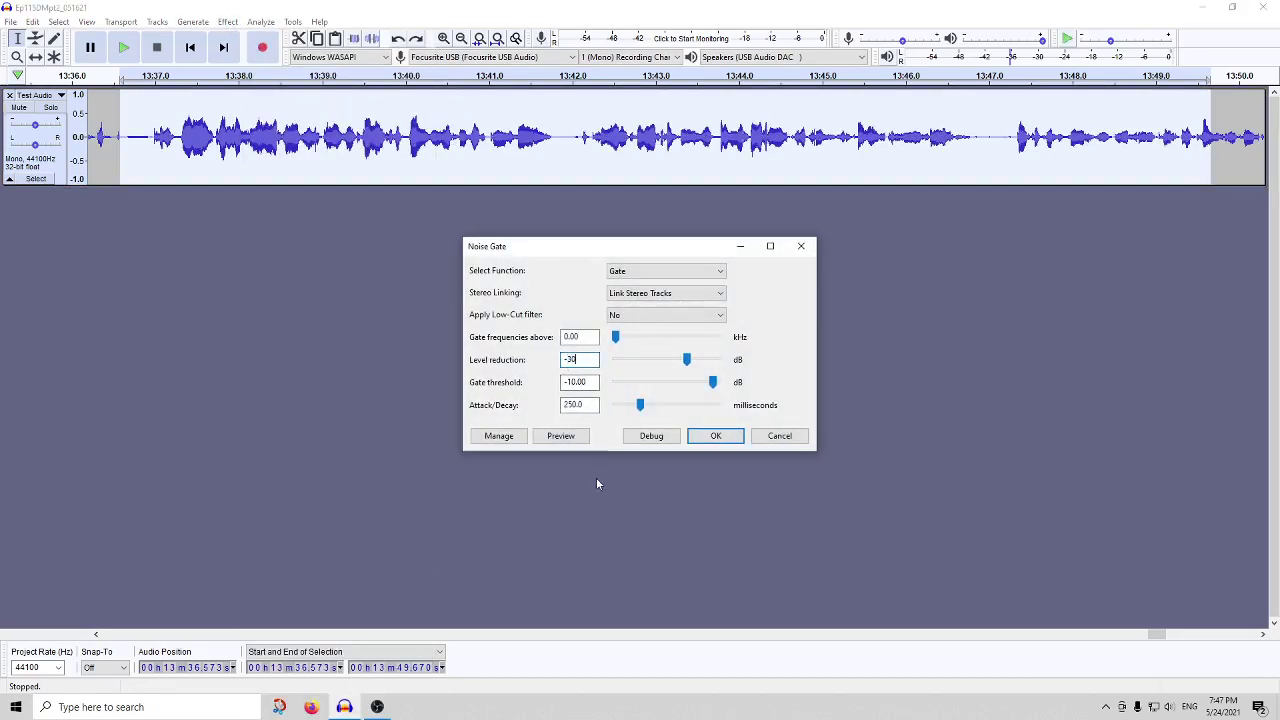
pyautogui.click(712, 435)
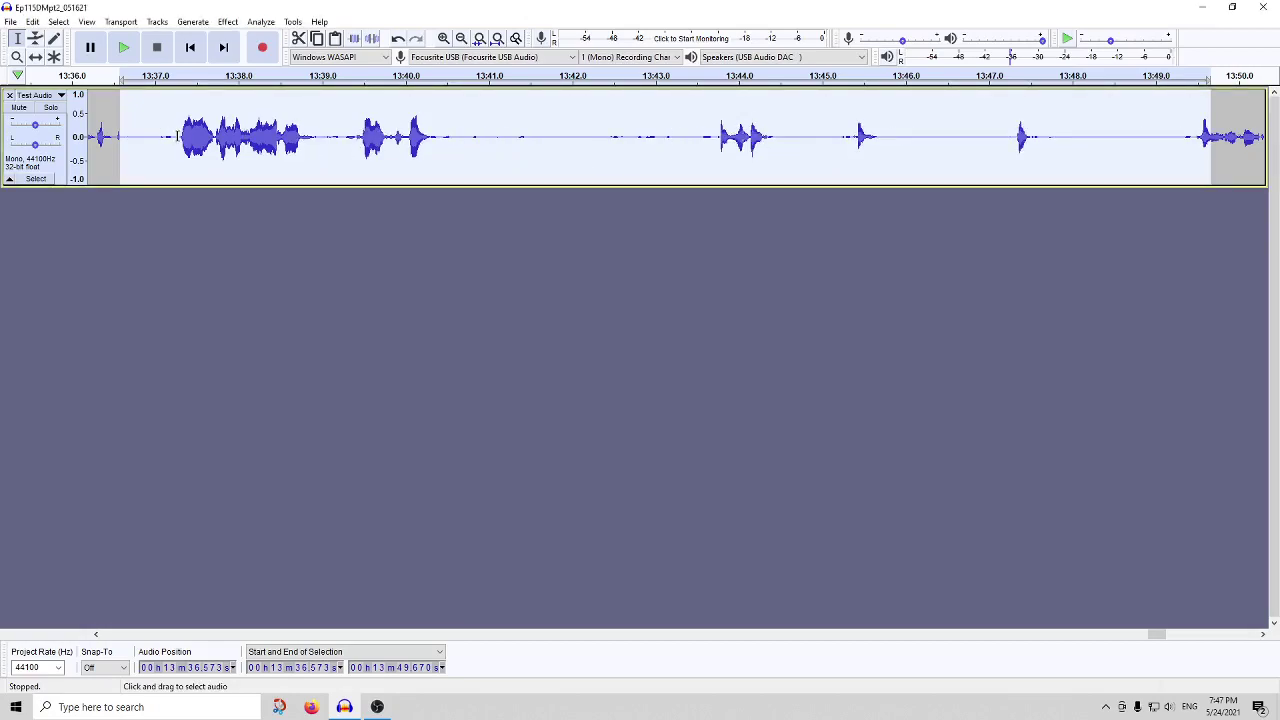
# Inspect gated phrases and gaps near 13:37, 13:40 and 13:42, then undo the gate.
pyautogui.moveTo(178, 136); pyautogui.dragTo(212, 137)
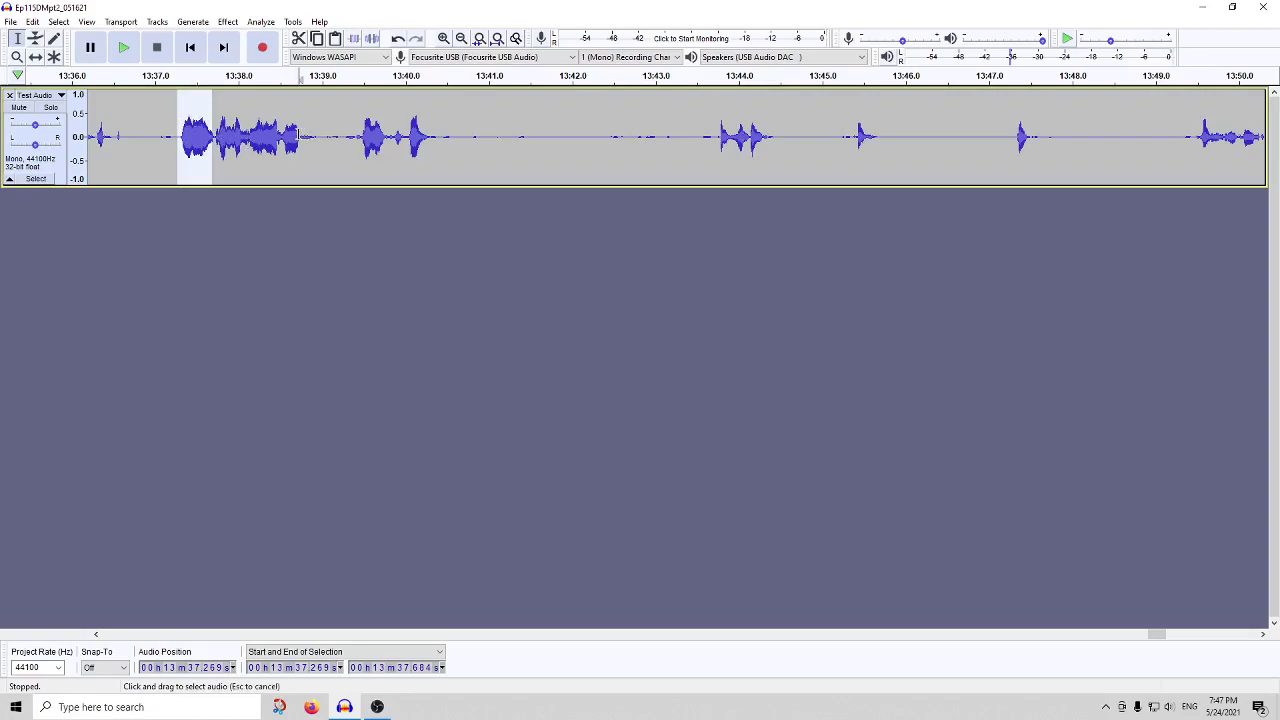
pyautogui.moveTo(297, 137); pyautogui.dragTo(181, 140)
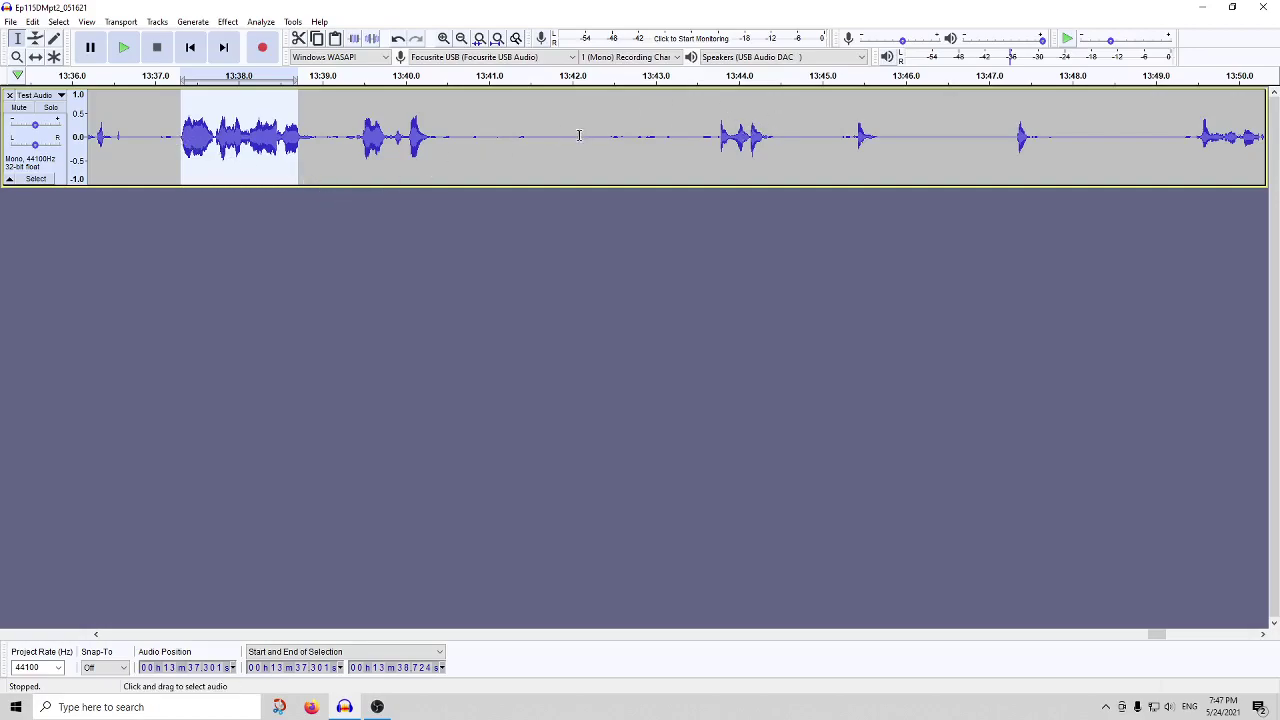
pyautogui.moveTo(577, 135); pyautogui.dragTo(555, 136)
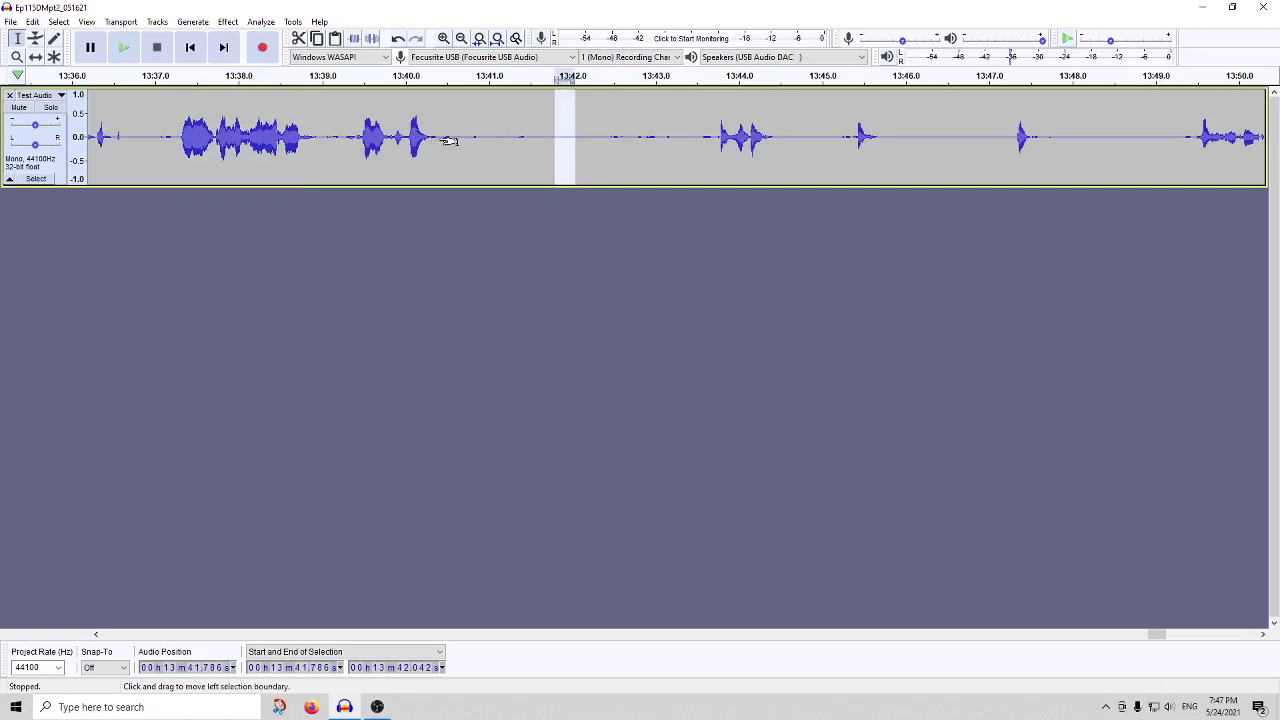
pyautogui.moveTo(406, 138); pyautogui.dragTo(414, 138)
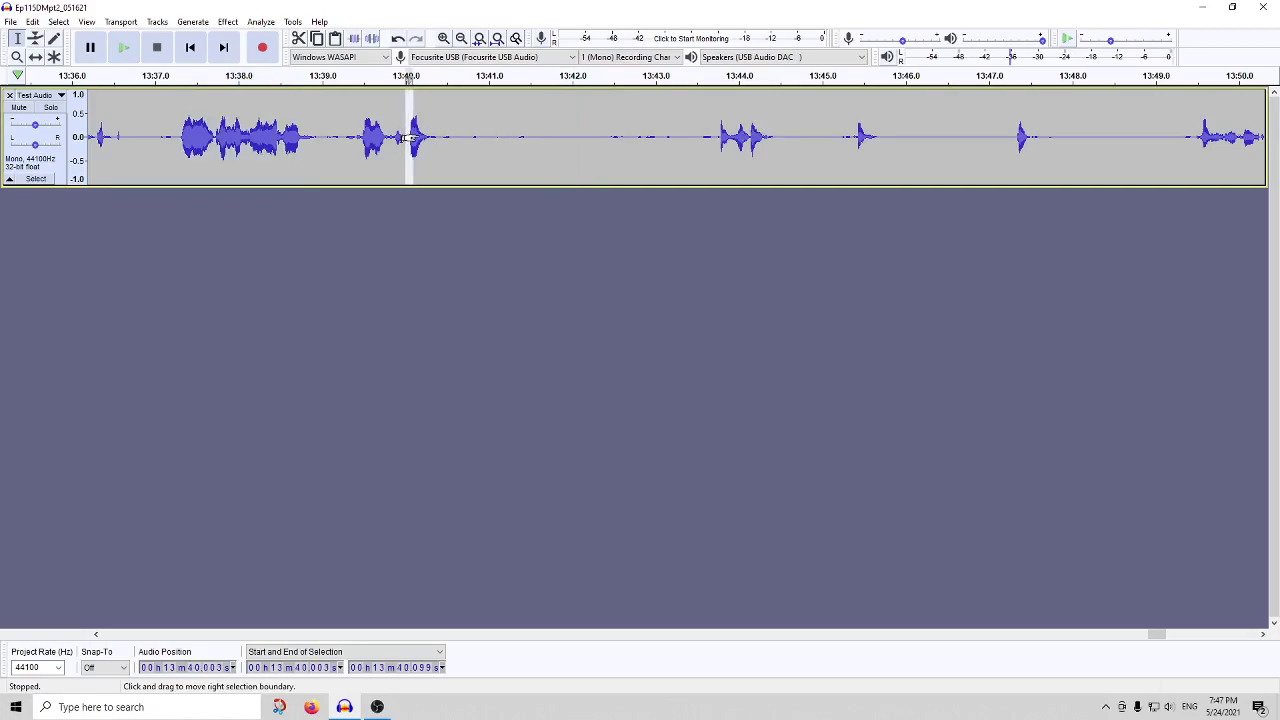
pyautogui.hotkey('ctrl', 'z')
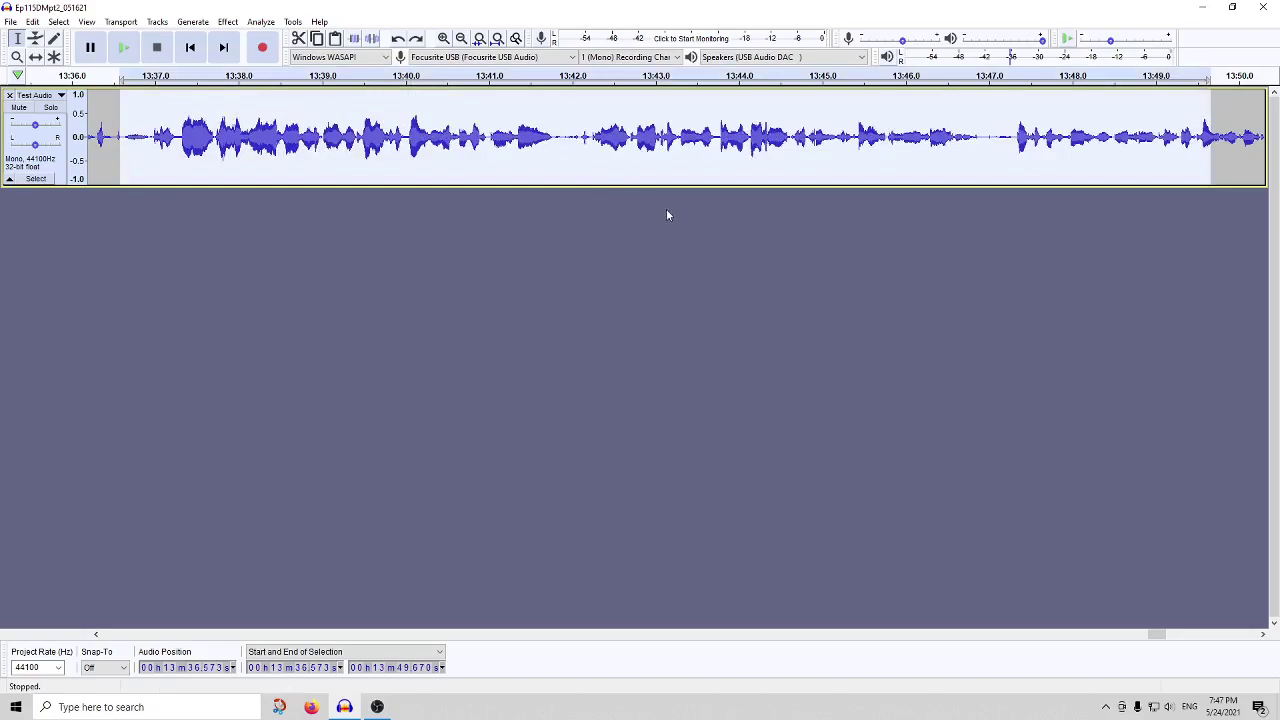
pyautogui.hotkey('ctrl', 'z')
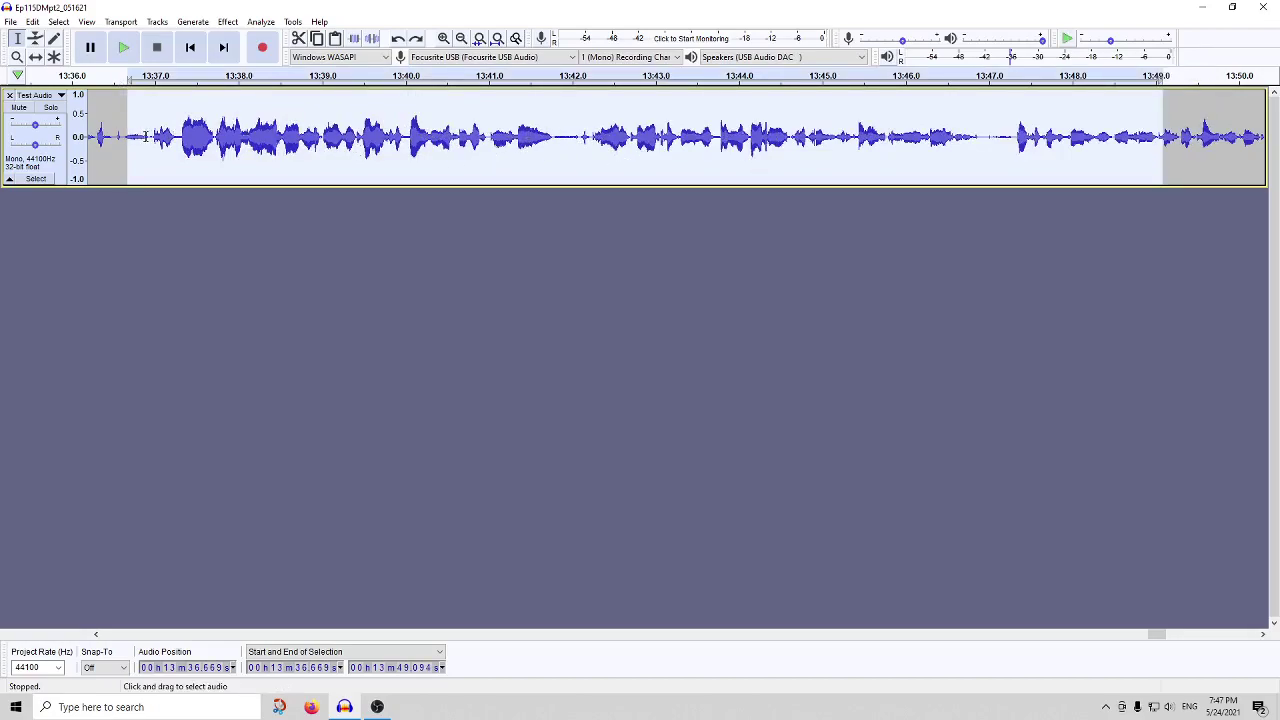
# Switch the track display to Waveform (dB) and restore the gated audio.
pyautogui.scroll(5, 290, 145)
pyautogui.scroll(-3, 295, 147)
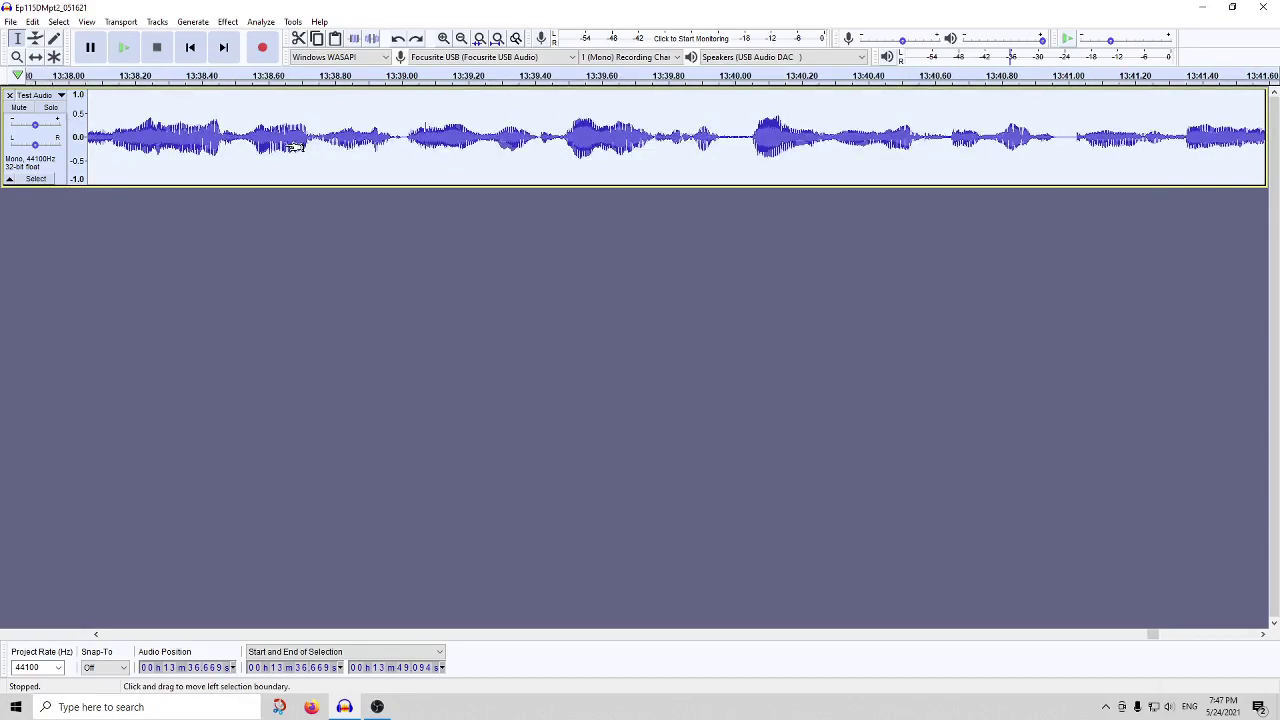
pyautogui.scroll(-4, 295, 147)
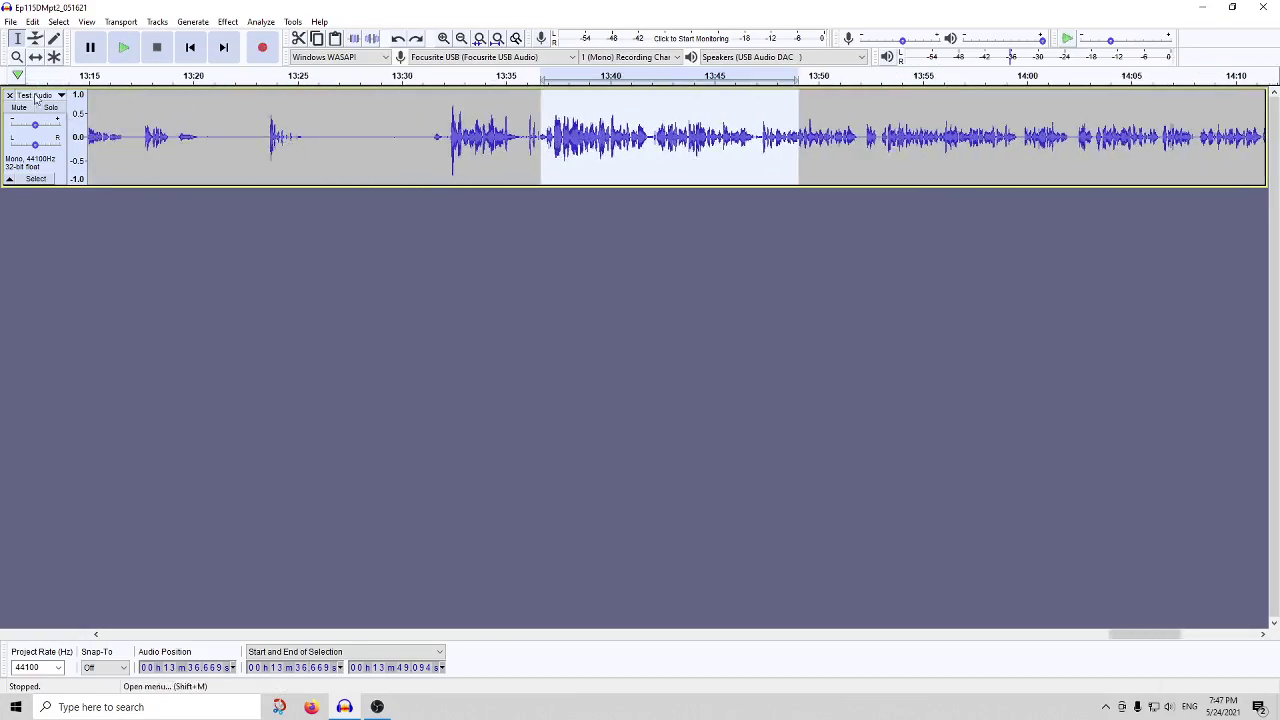
pyautogui.click(35, 97)
pyautogui.click(60, 206)
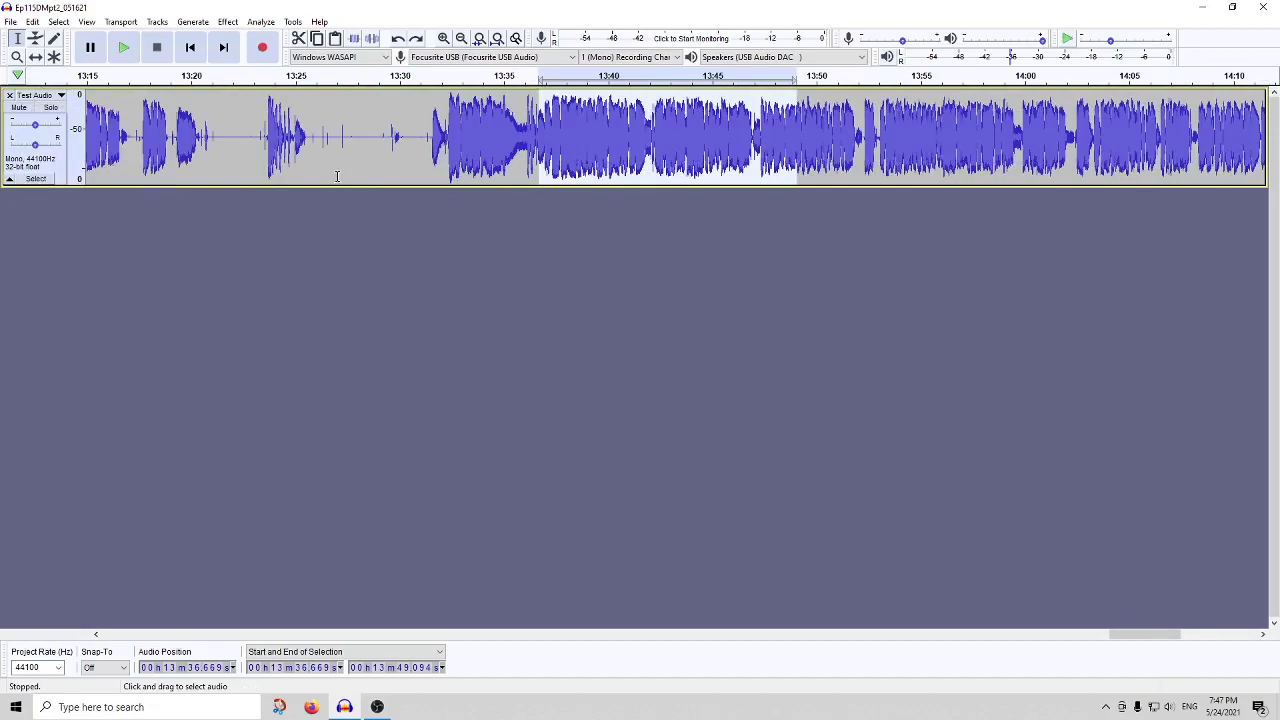
pyautogui.hotkey('ctrl', 'a')
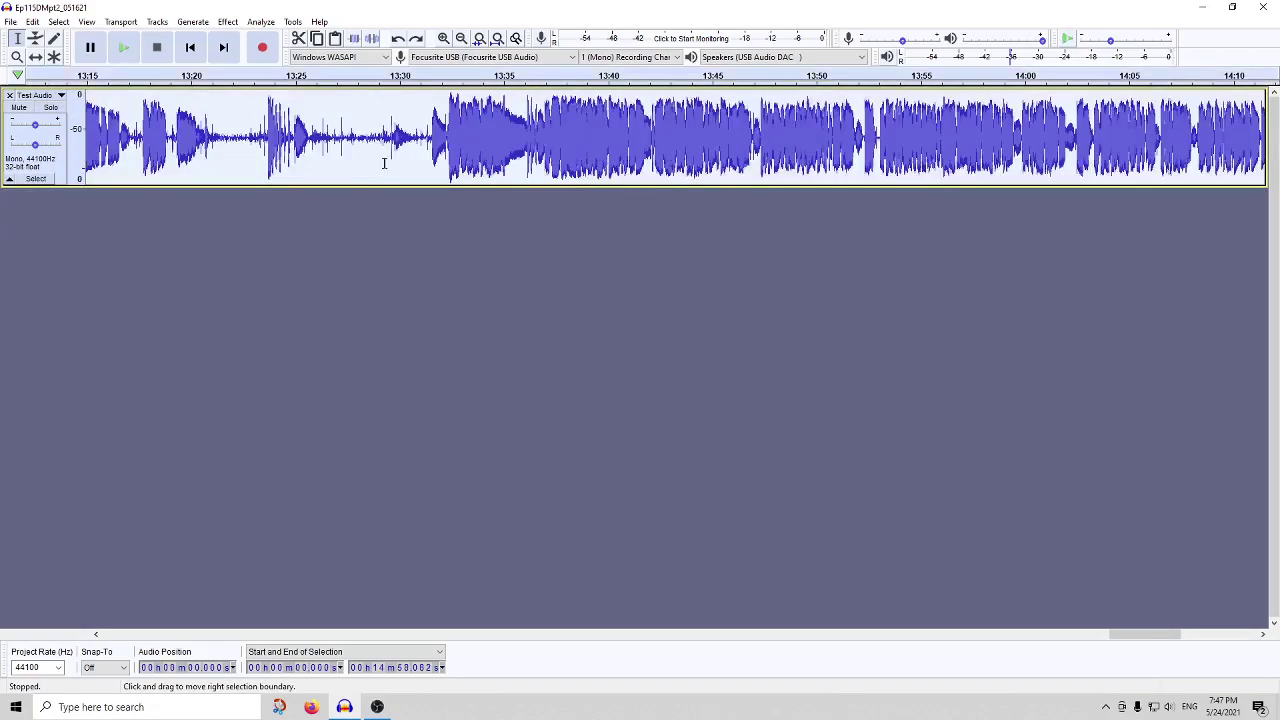
pyautogui.hotkey('ctrl', 'z')
pyautogui.click(41, 96)
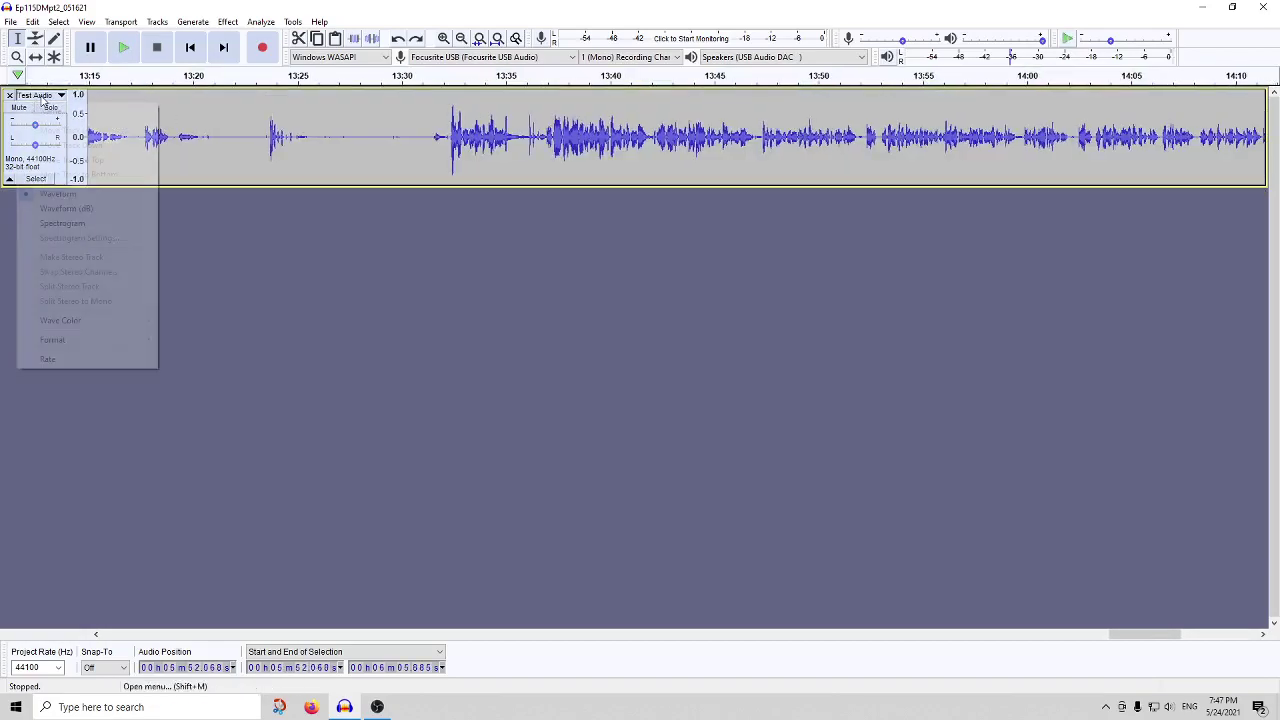
pyautogui.click(58, 206)
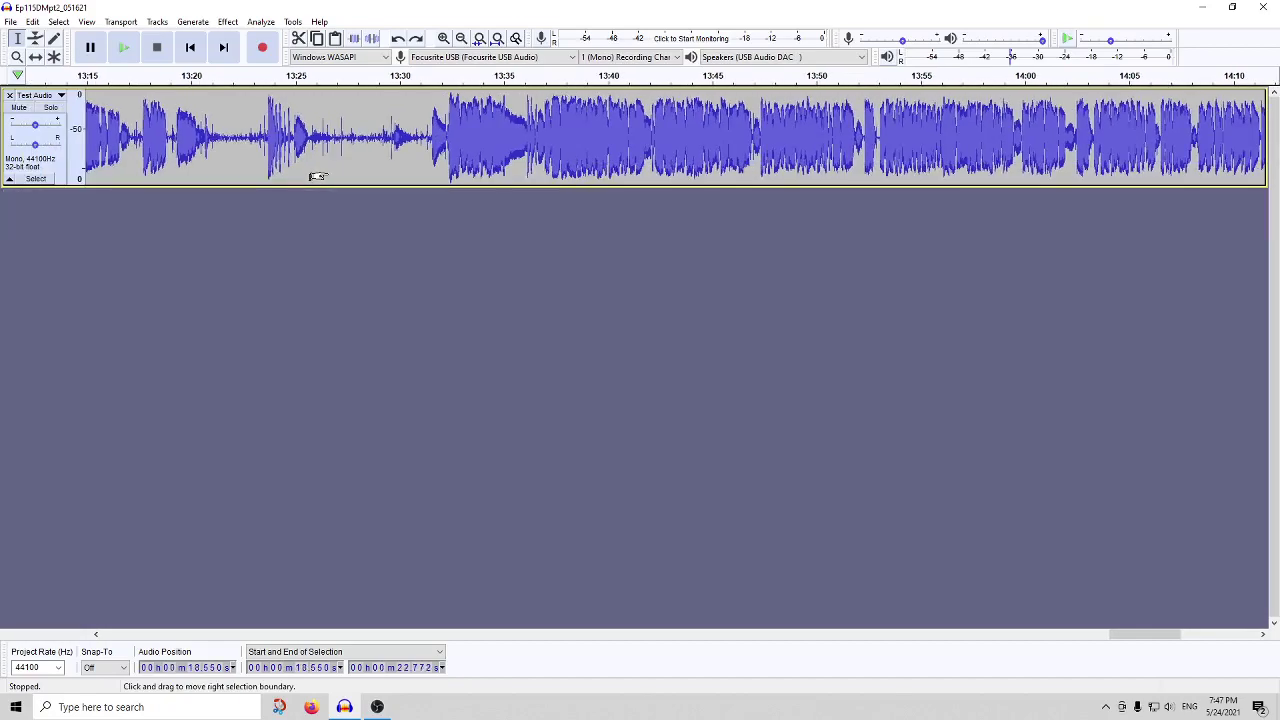
pyautogui.hotkey('ctrl', 'z')
pyautogui.hotkey('ctrl', 'z')
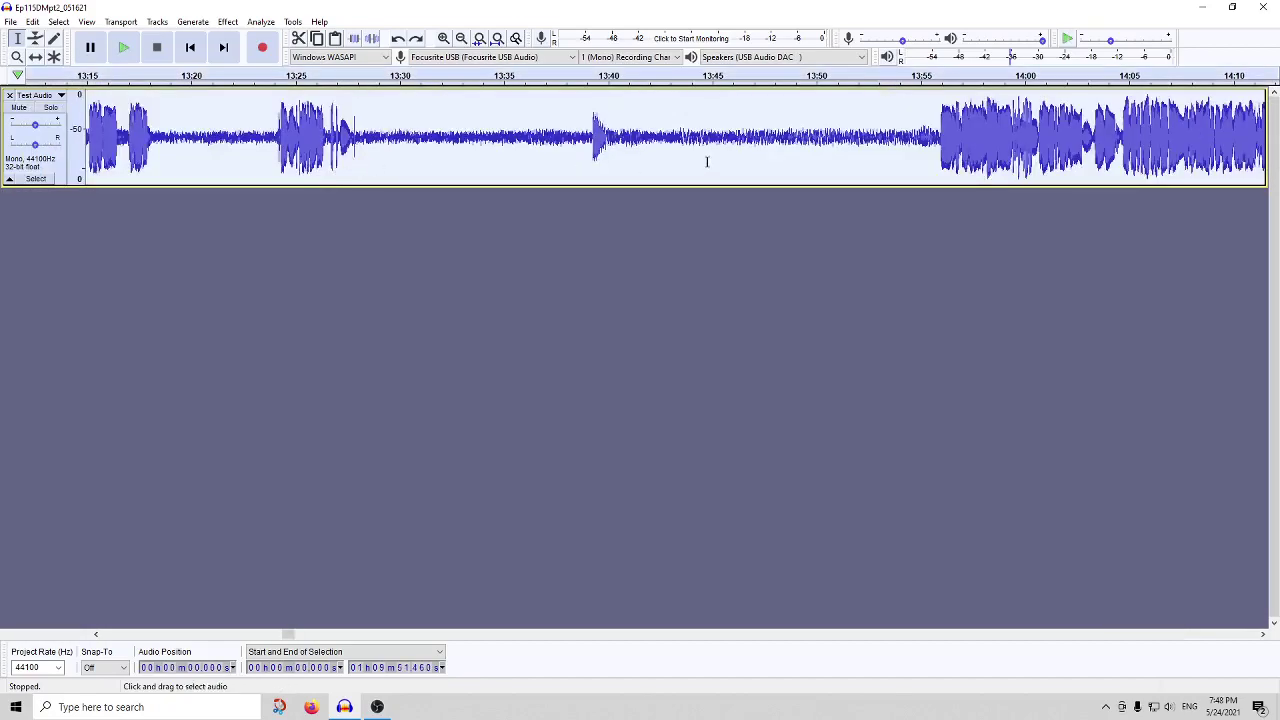
# Select quiet stretches around 13:45–13:50 to judge leftover noise, then zoom out.
pyautogui.hscroll(5, 589, 159)
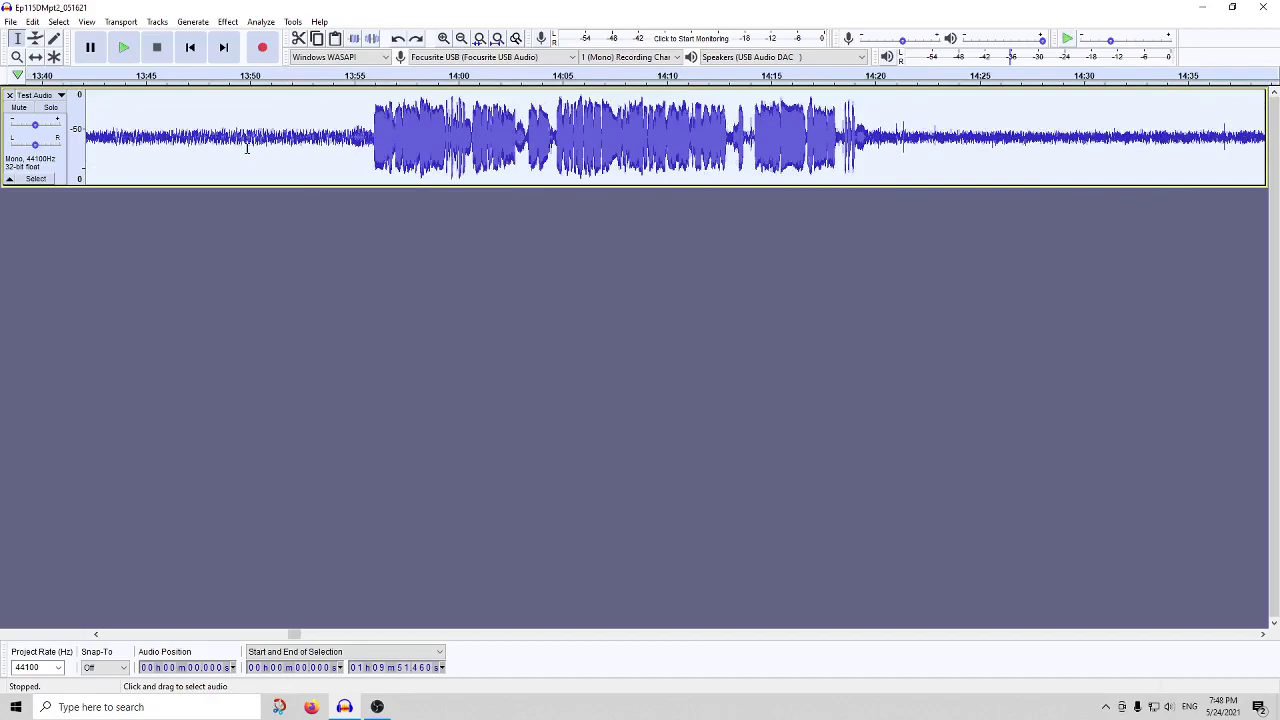
pyautogui.moveTo(264, 140); pyautogui.dragTo(117, 140)
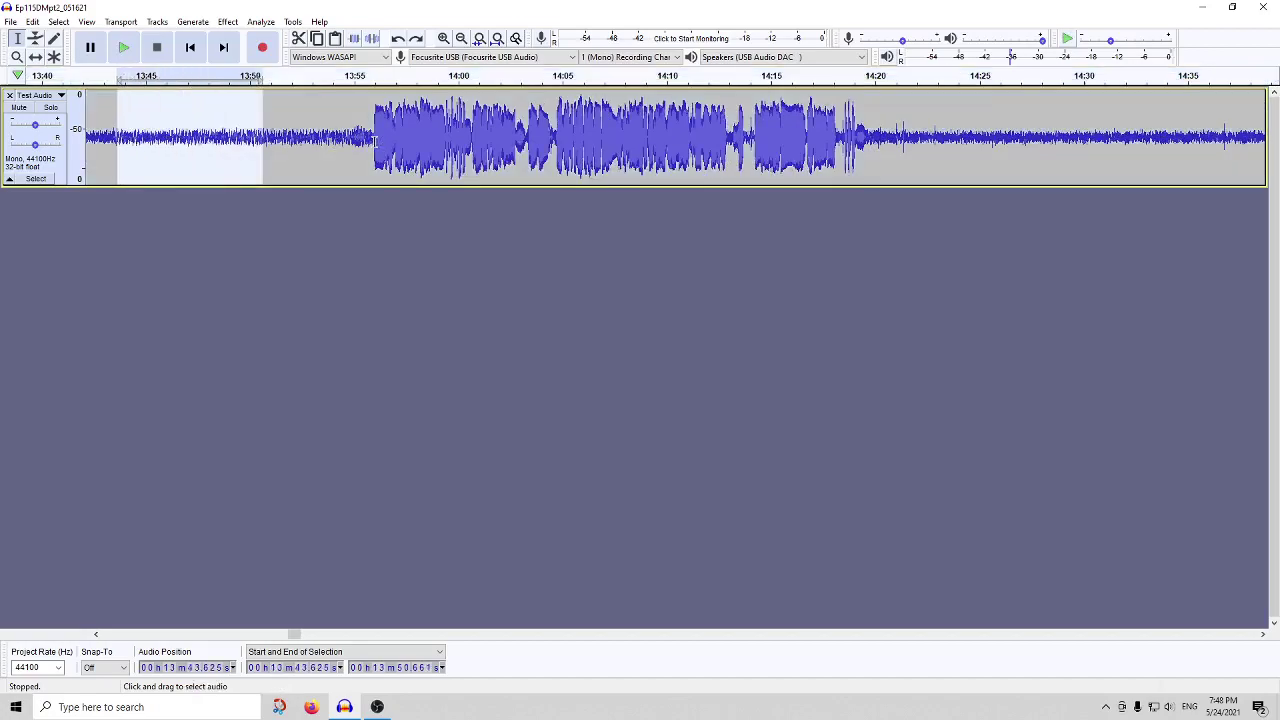
pyautogui.moveTo(376, 141); pyautogui.dragTo(864, 140)
pyautogui.moveTo(288, 142)
pyautogui.mouseDown()
pyautogui.moveTo(83, 145)
pyautogui.moveTo(277, 145)
pyautogui.mouseUp()
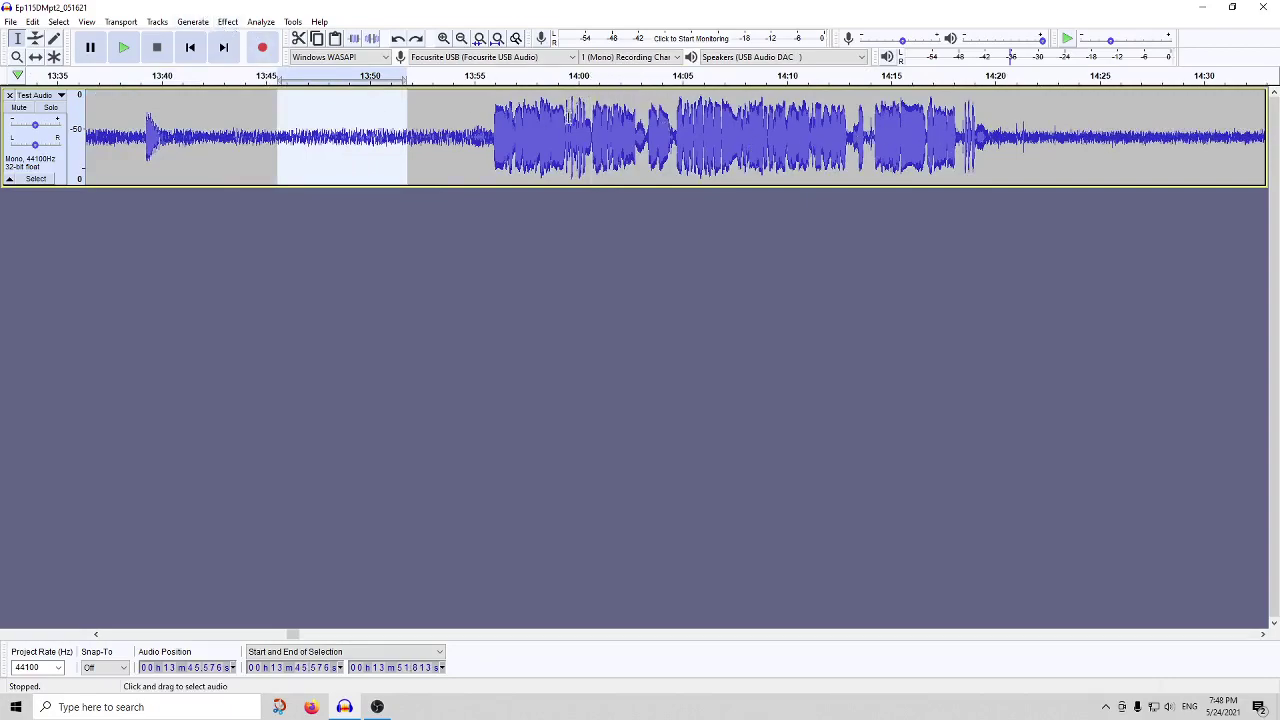
pyautogui.click(575, 125)
pyautogui.scroll(-2, 586, 172)
pyautogui.scroll(-1, 585, 173)
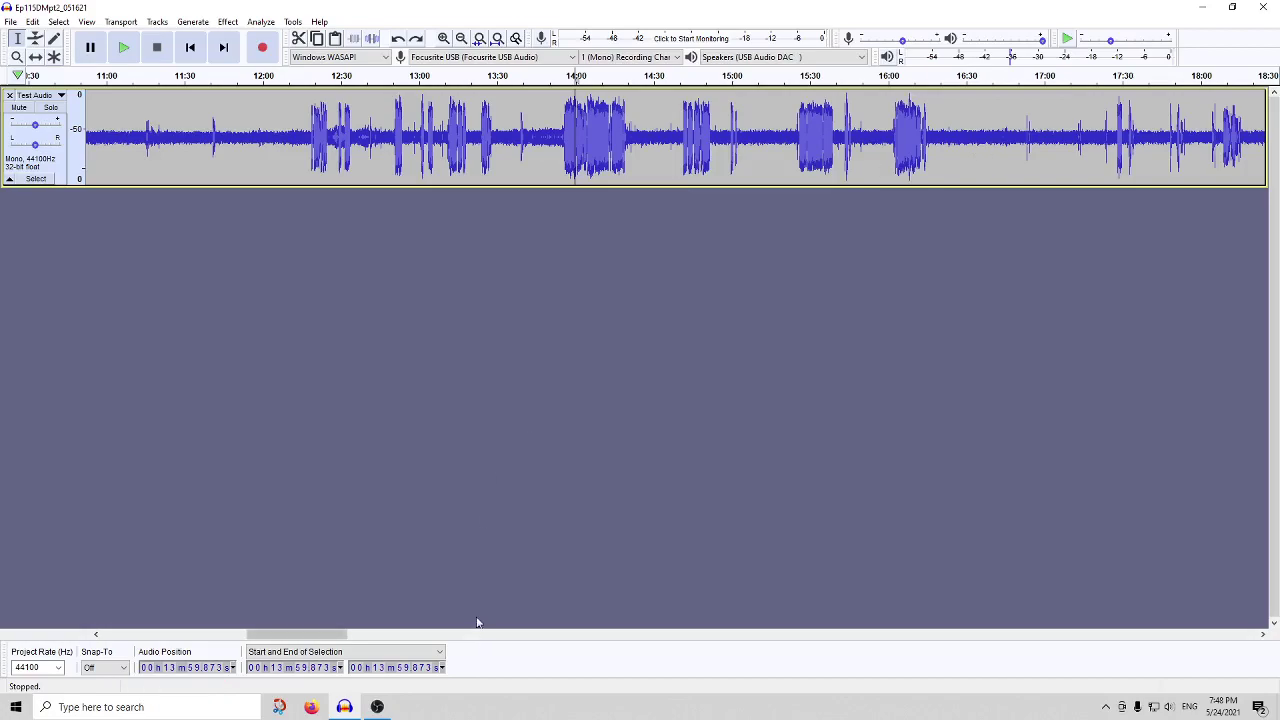
# Return to the linear Waveform view, compare quiet gaps, then bring OBS Studio forward.
pyautogui.click(33, 94)
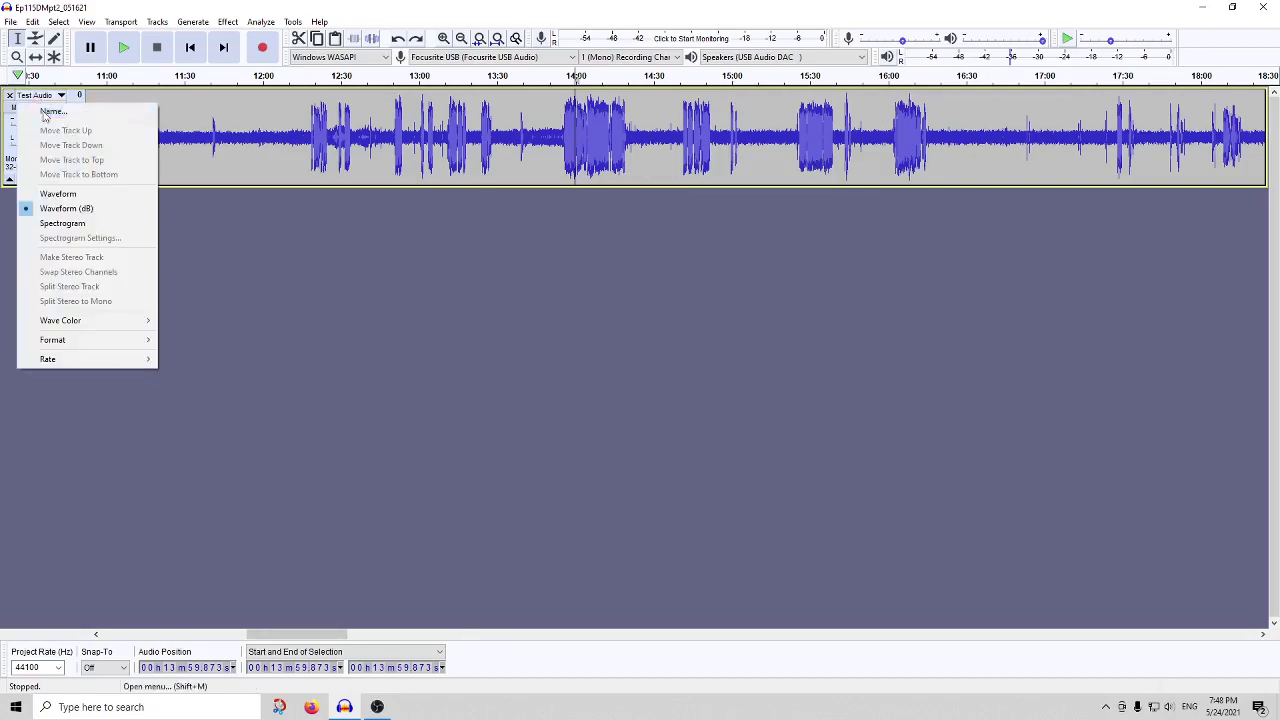
pyautogui.click(45, 195)
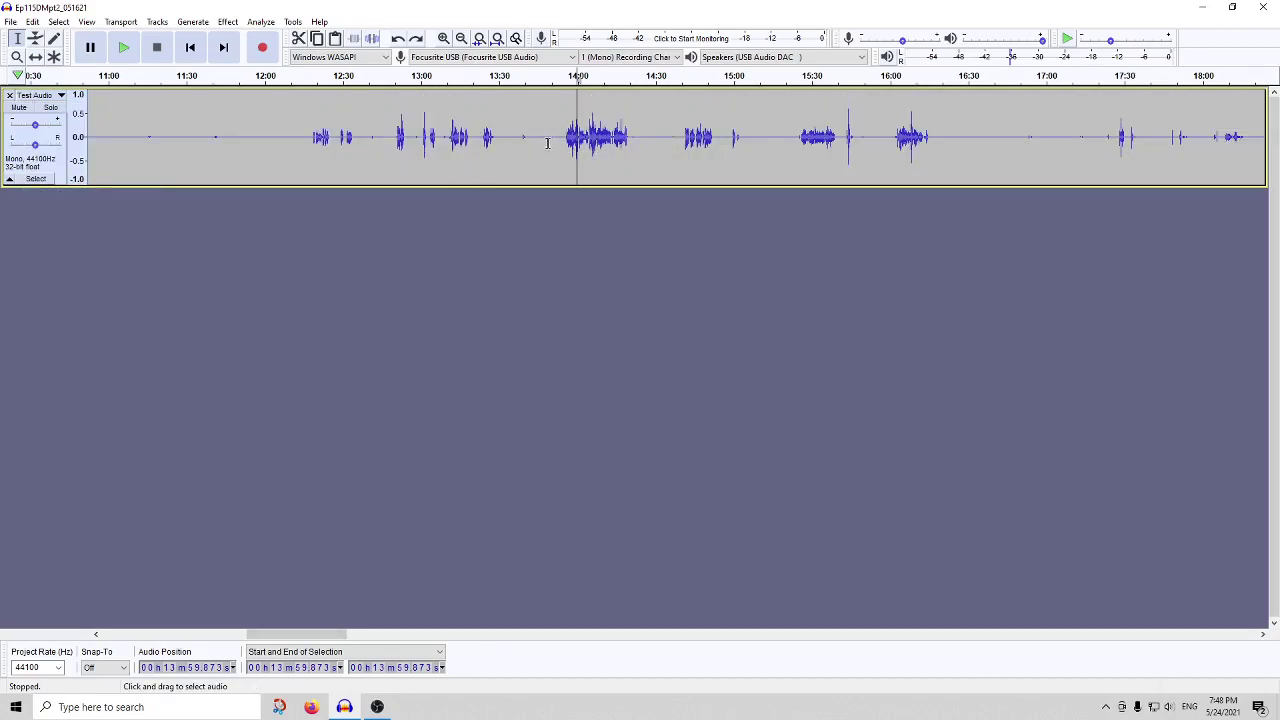
pyautogui.moveTo(551, 142); pyautogui.dragTo(538, 142)
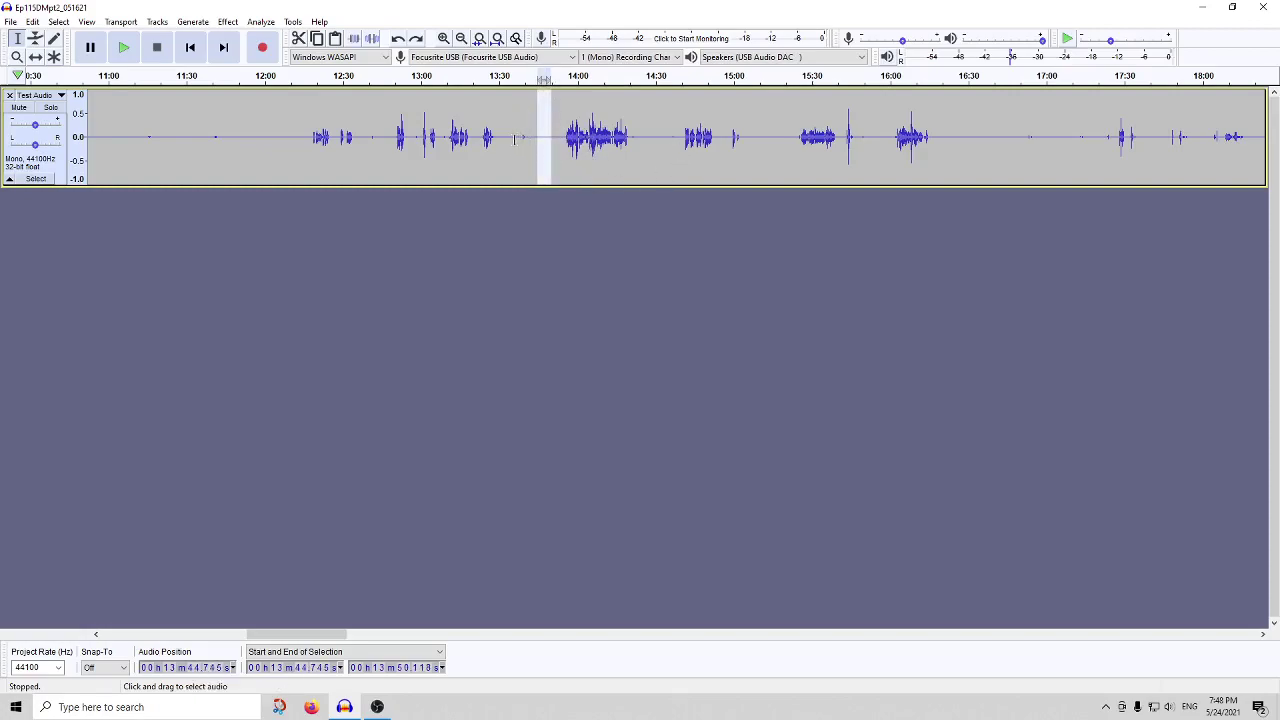
pyautogui.moveTo(515, 140); pyautogui.dragTo(530, 140)
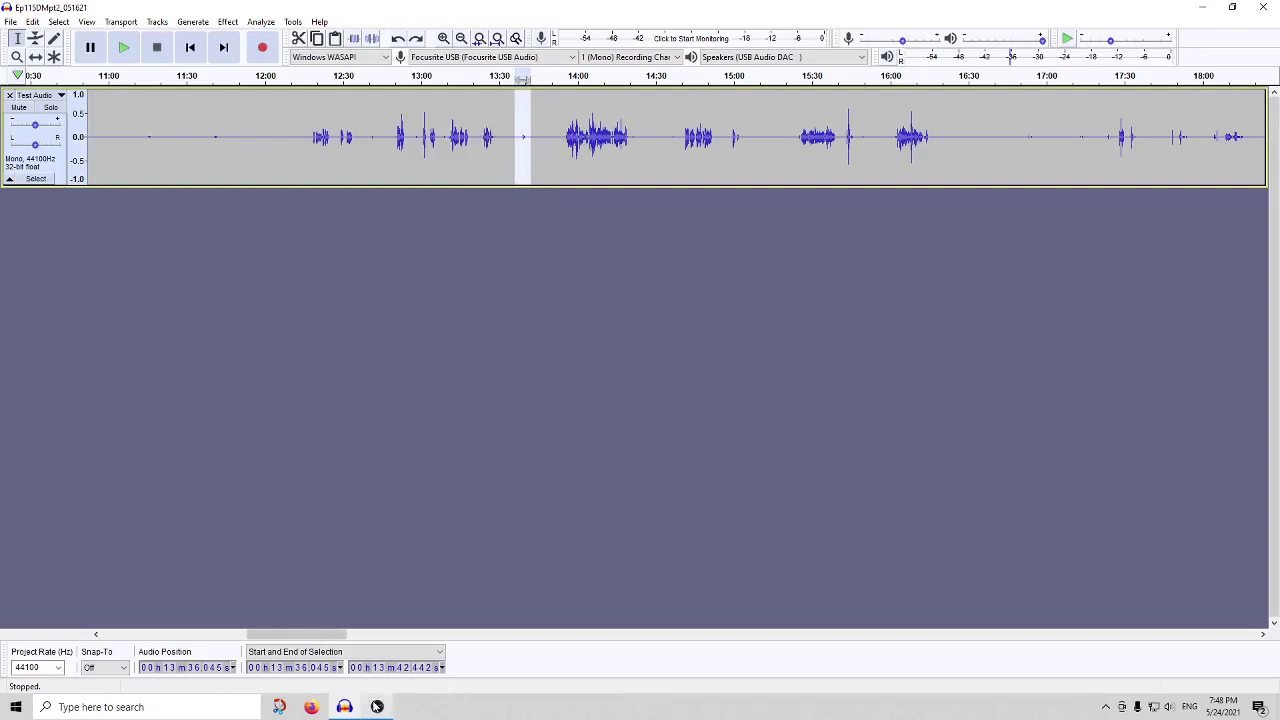
pyautogui.click(377, 707)
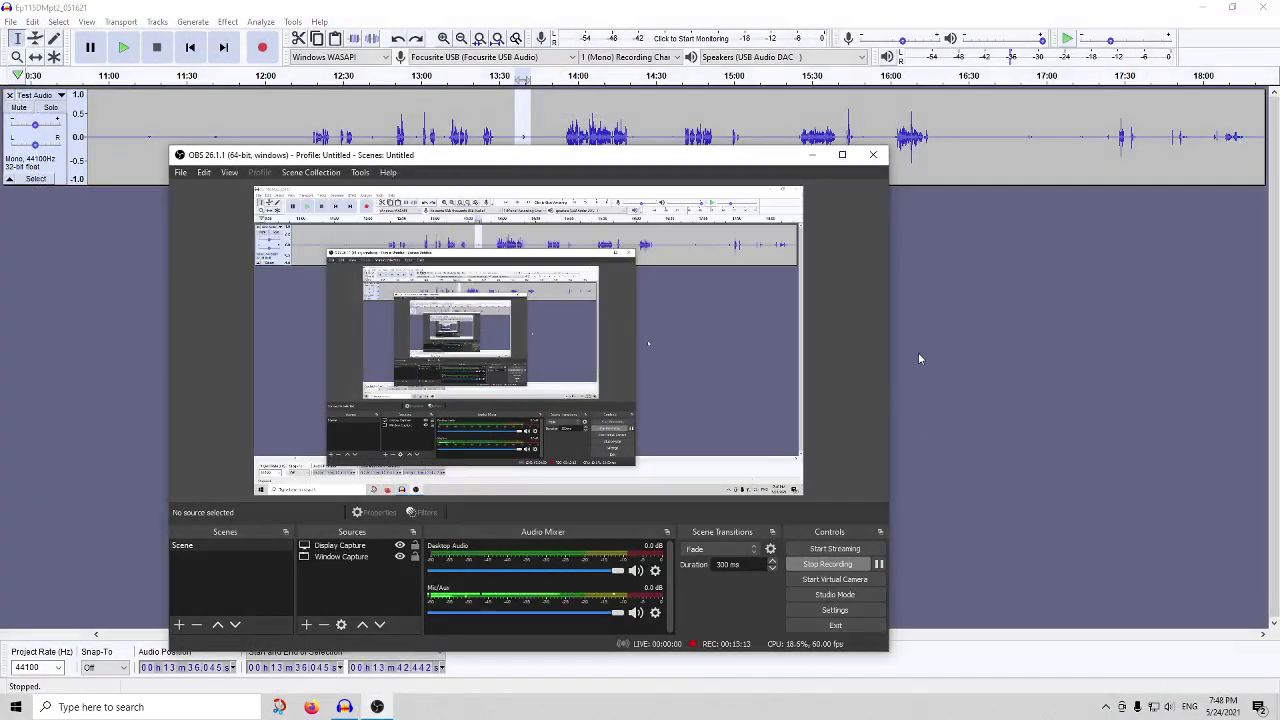
pyautogui.click(912, 140)
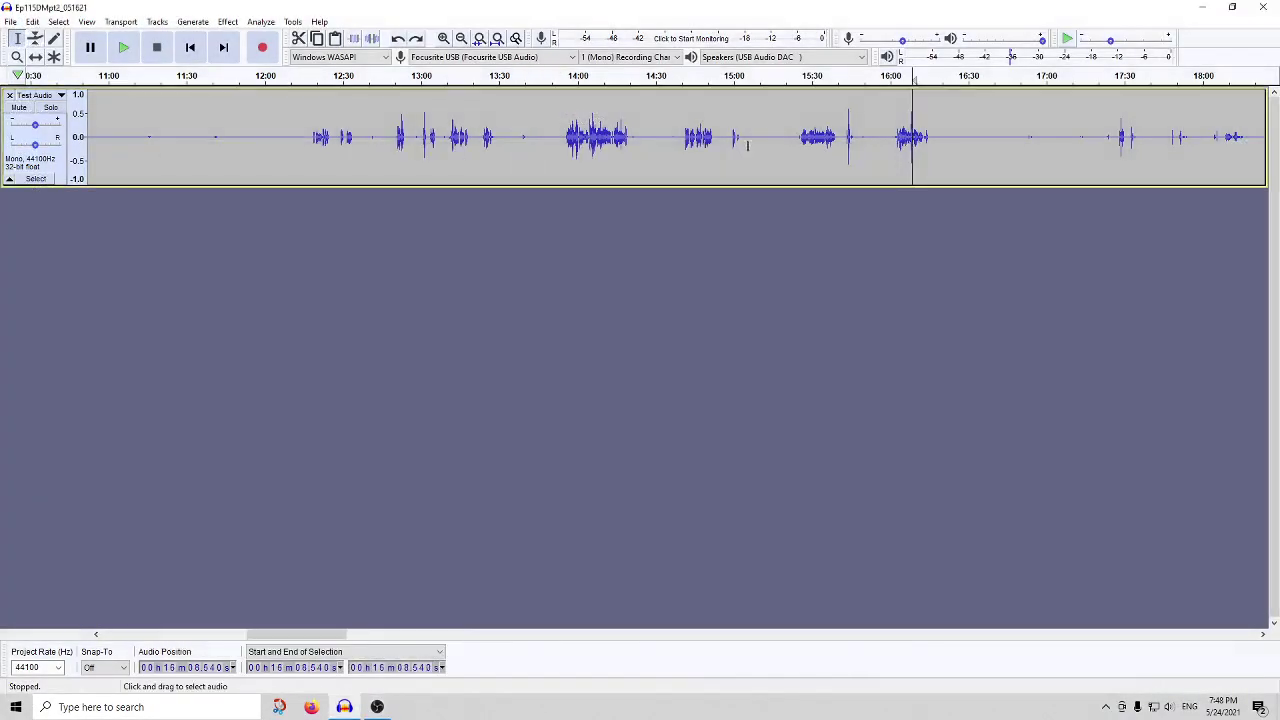
pyautogui.click(45, 95)
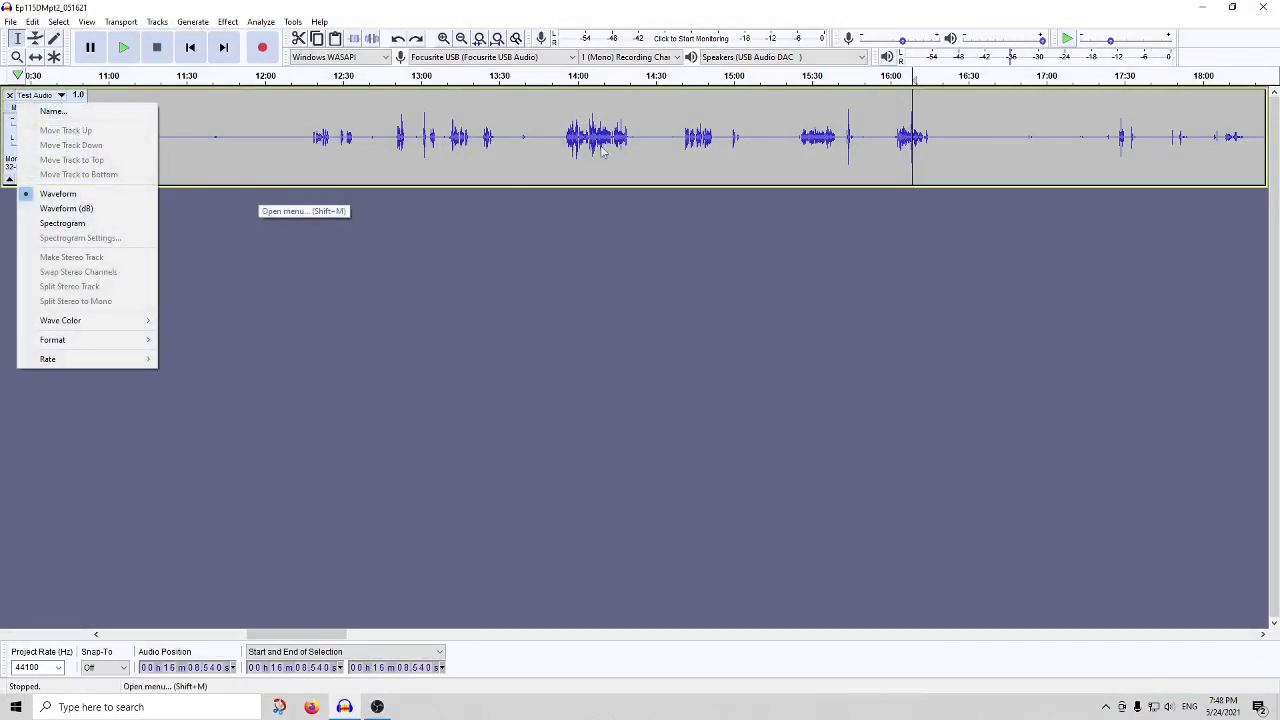
pyautogui.click(377, 707)
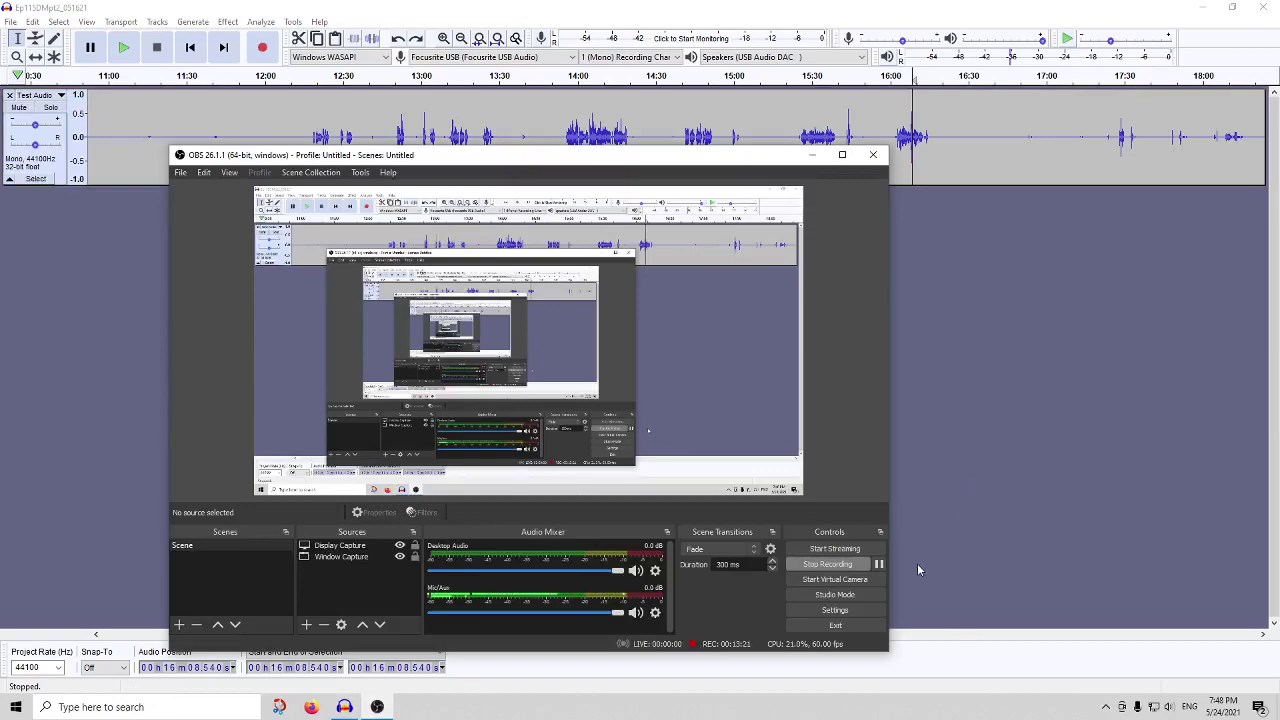